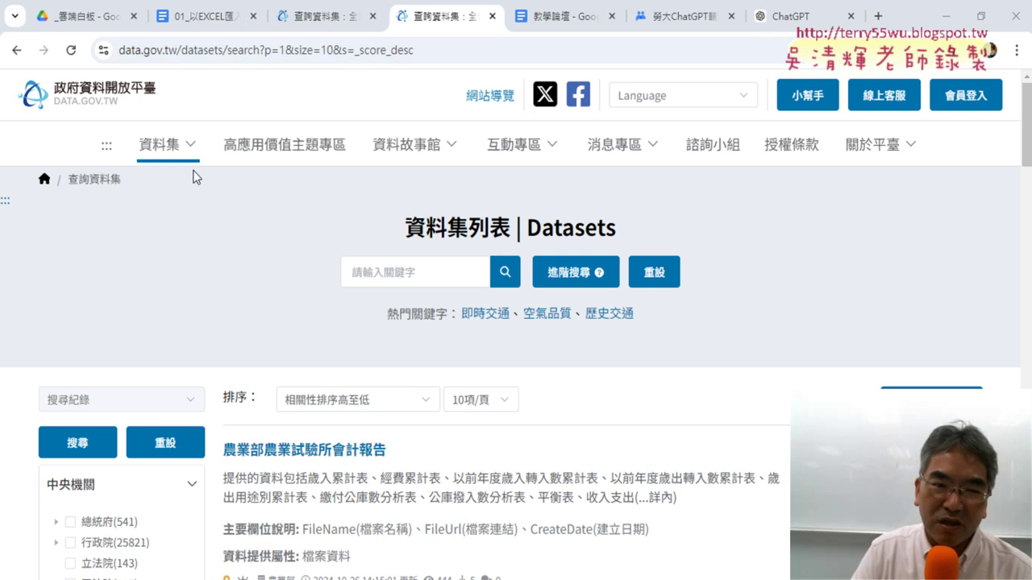
Narrow the data.gov.tw results to CSV datasets, sorted by 瀏覽次數多至少 (most views).
scroll(211, 203, down, 1)
scroll(210, 210, down, 3)
scroll(196, 324, down, 3)
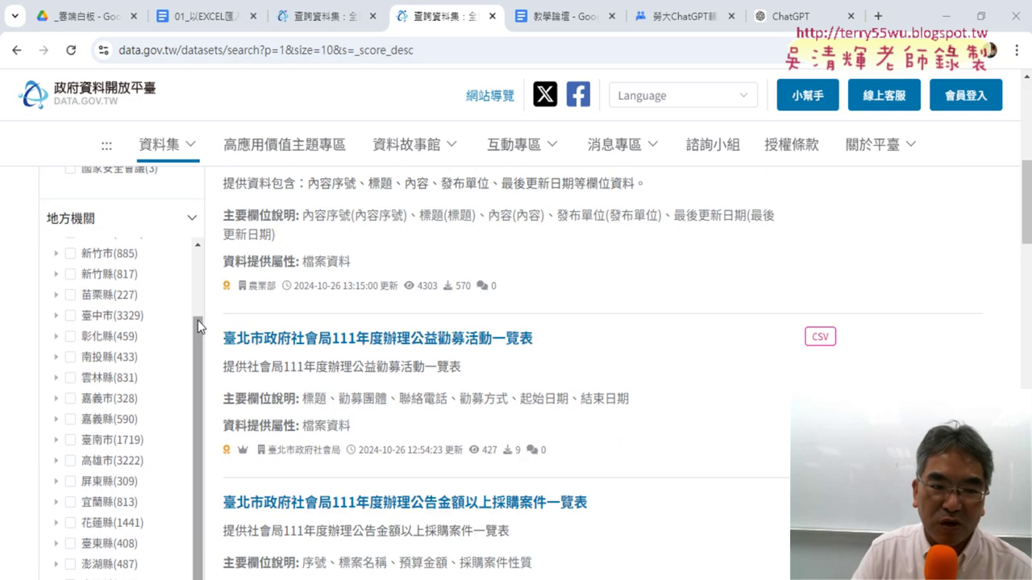
scroll(228, 338, down, 4)
scroll(224, 337, down, 2)
scroll(220, 335, down, 2)
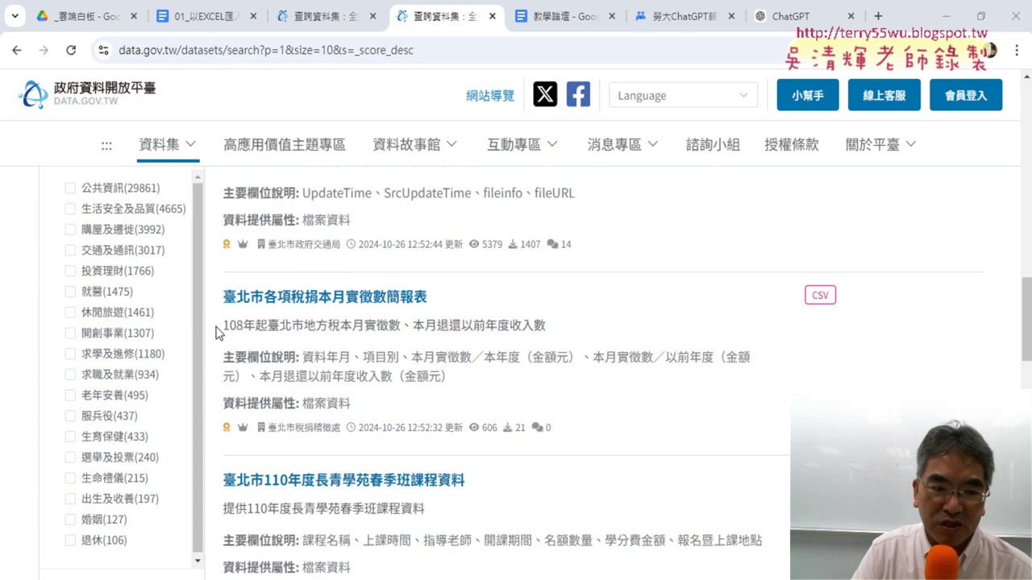
scroll(216, 333, down, 3)
scroll(216, 333, down, 2)
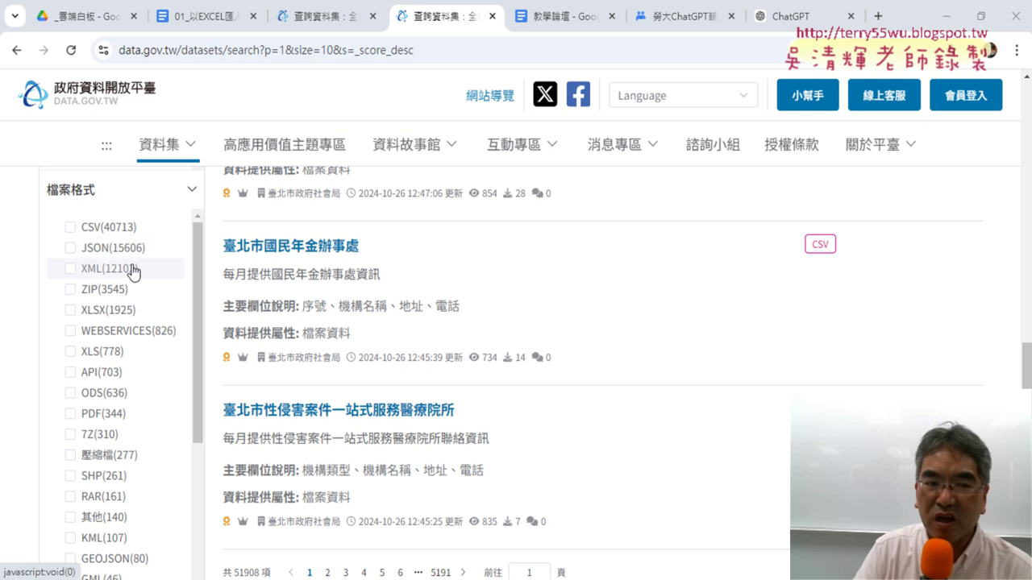
click(105, 230)
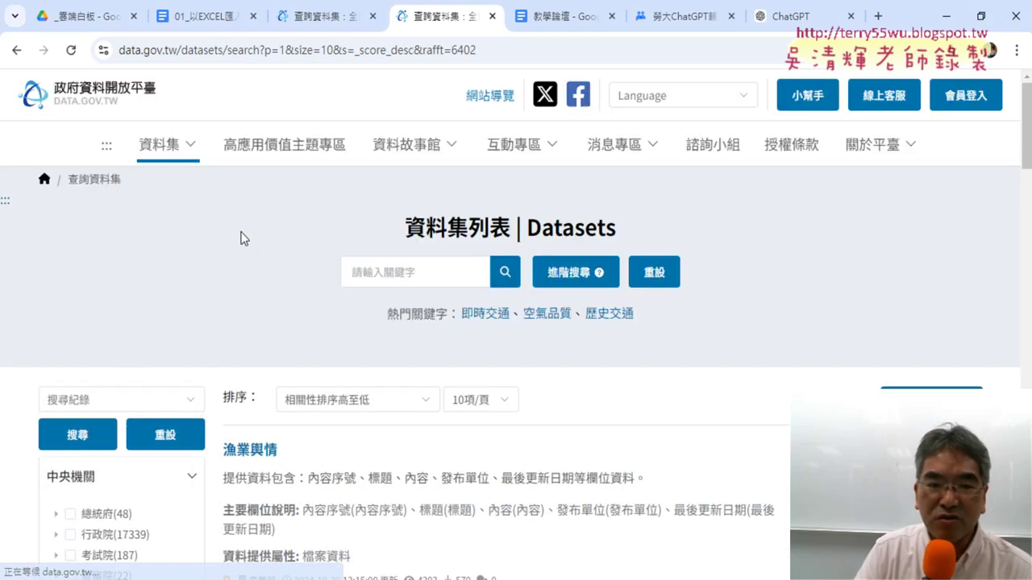
click(372, 399)
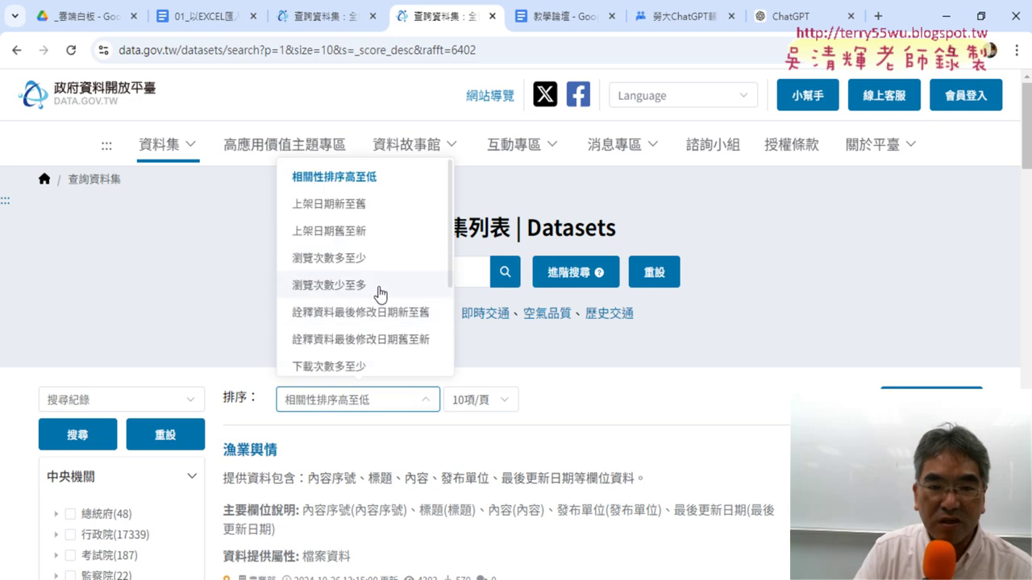
click(342, 265)
Scroll the CSV results and highlight the 全體銀行存款餘額統計表 title.
scroll(771, 316, down, 4)
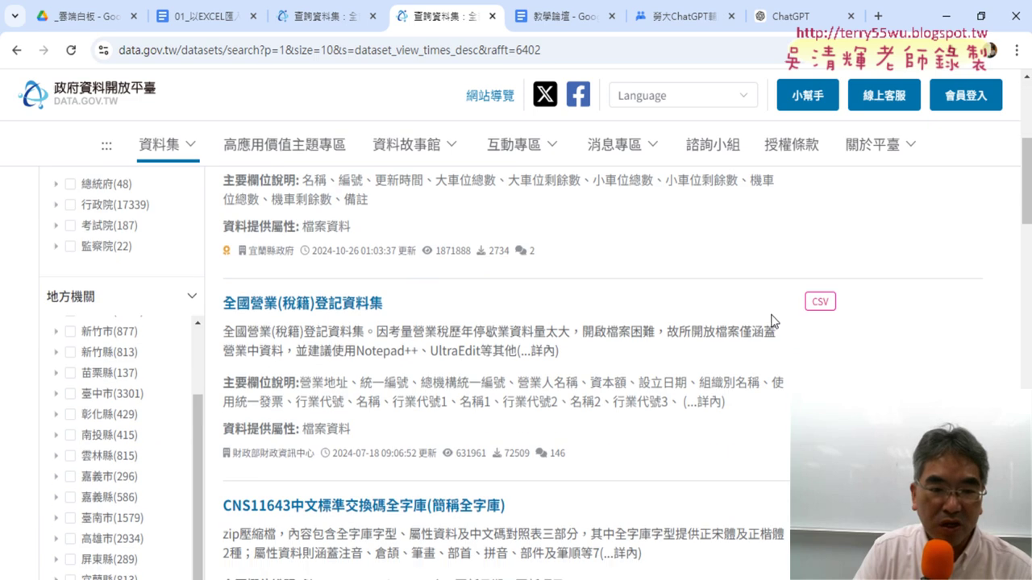
scroll(772, 320, down, 2)
scroll(771, 321, down, 2)
scroll(772, 322, down, 1)
scroll(660, 299, down, 2)
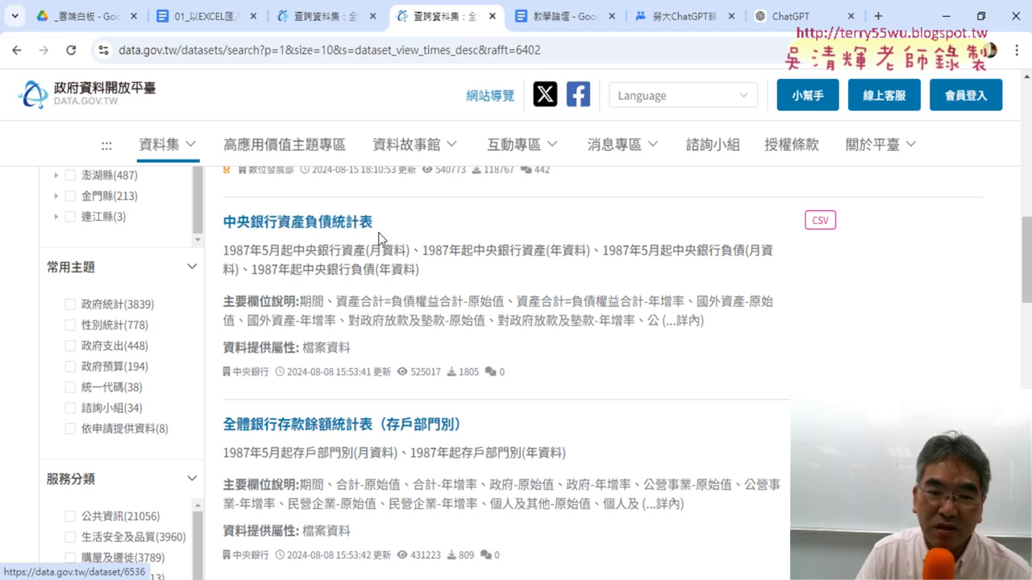
scroll(378, 232, down, 1)
scroll(445, 266, down, 1)
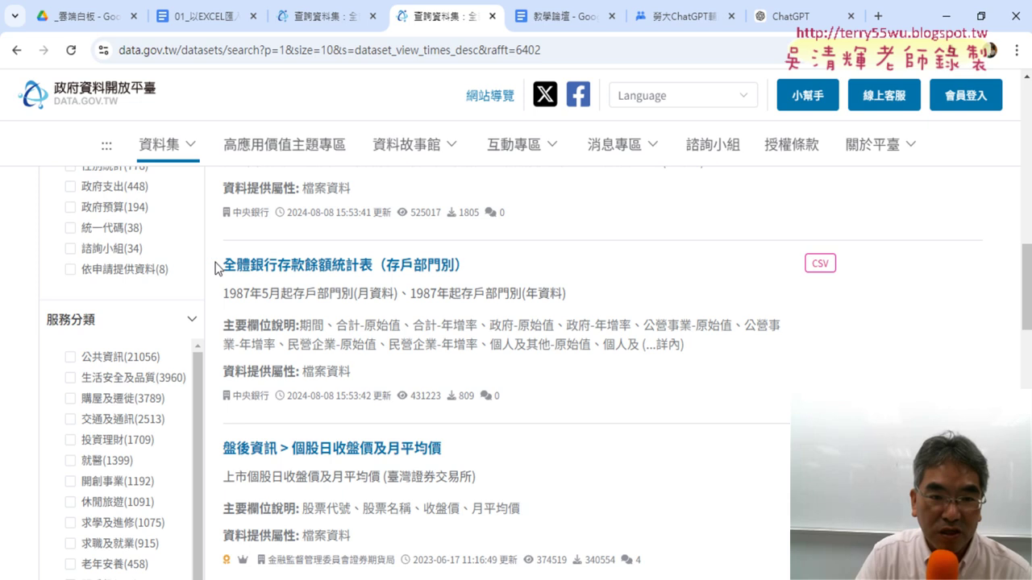
drag(216, 265, 333, 265)
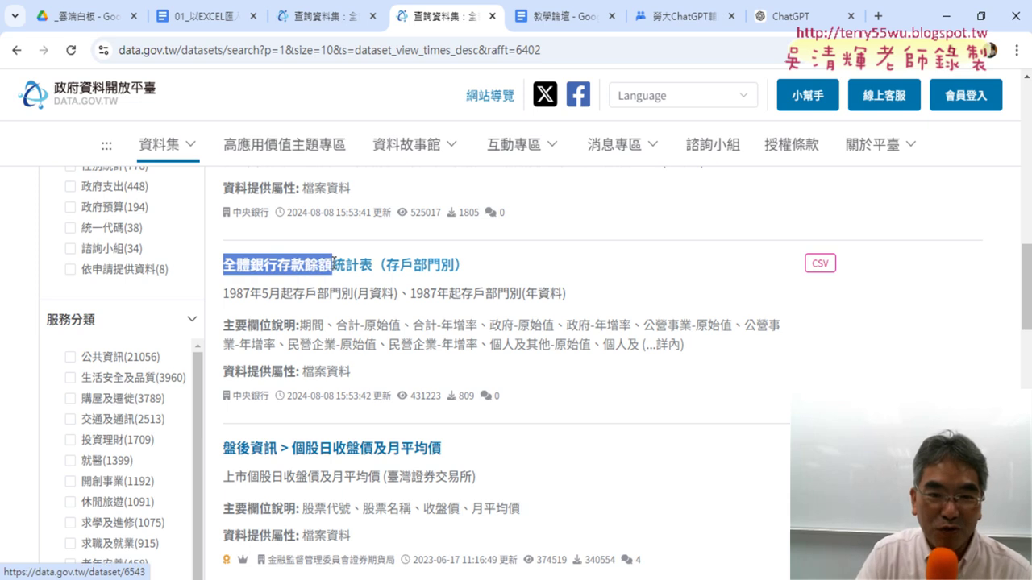
drag(333, 264, 373, 264)
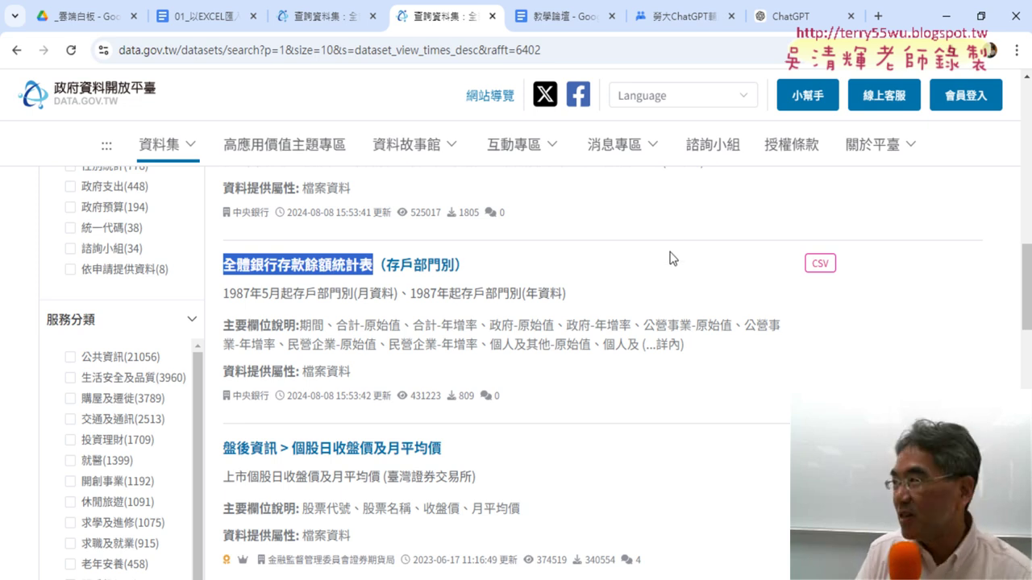
Scroll further, highlighting 盤後資訊 titles such as 個股日收盤價及月平均價 and 個股日成交資訊.
scroll(697, 256, down, 3)
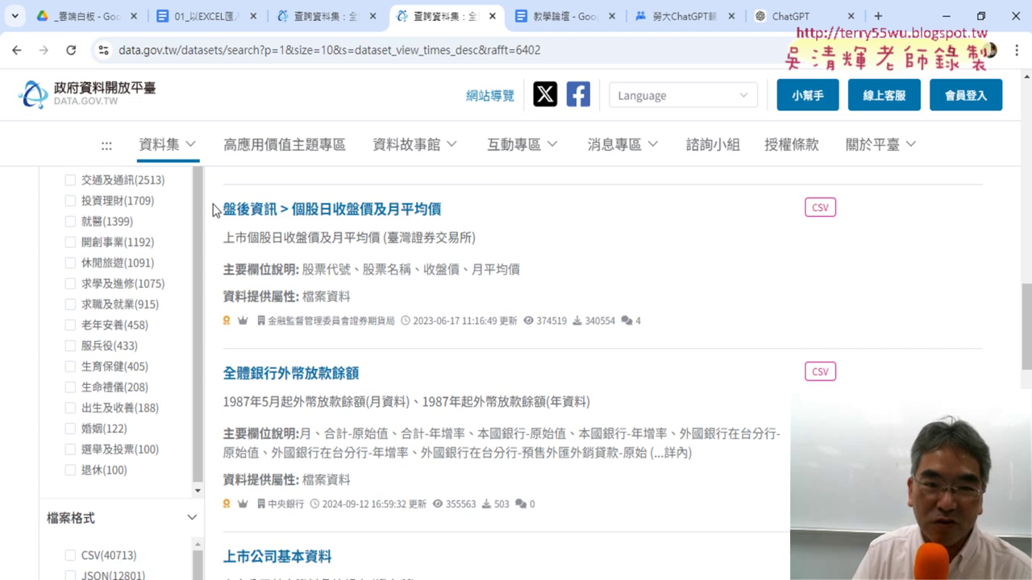
drag(219, 209, 484, 218)
scroll(460, 306, down, 2)
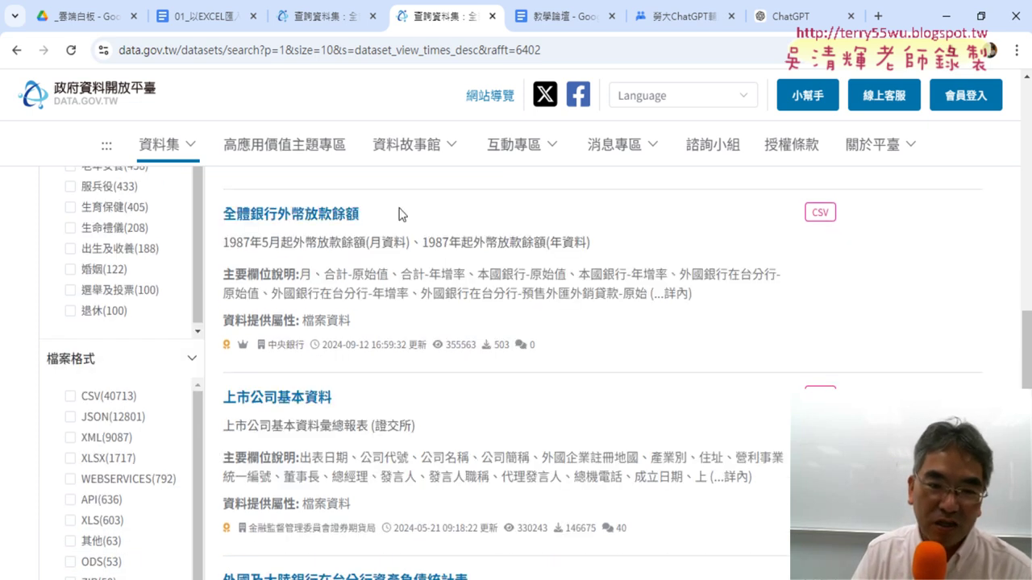
drag(398, 213, 222, 211)
scroll(362, 369, down, 1)
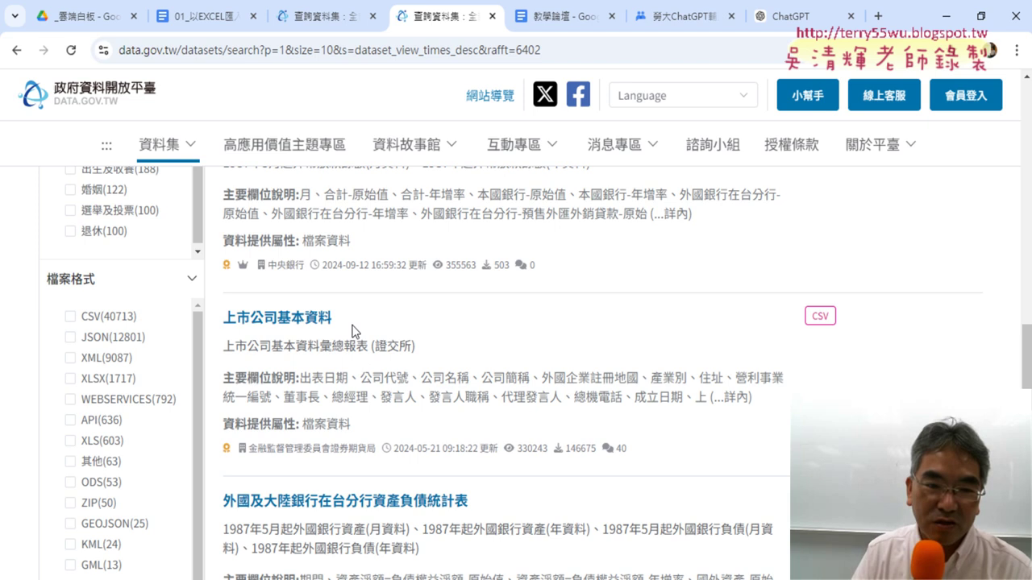
drag(333, 319, 224, 319)
scroll(520, 373, down, 2)
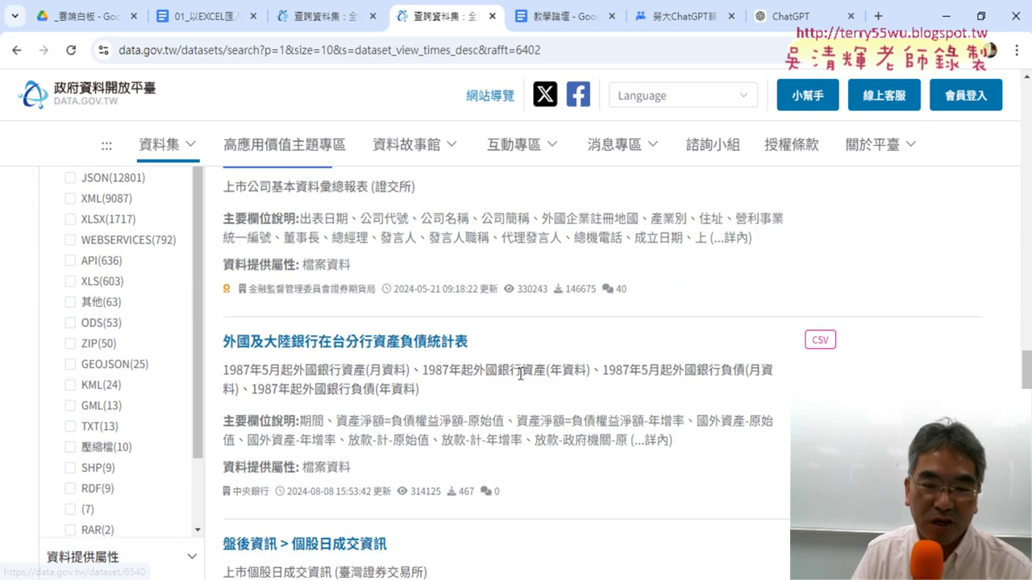
scroll(520, 374, down, 3)
drag(390, 305, 223, 307)
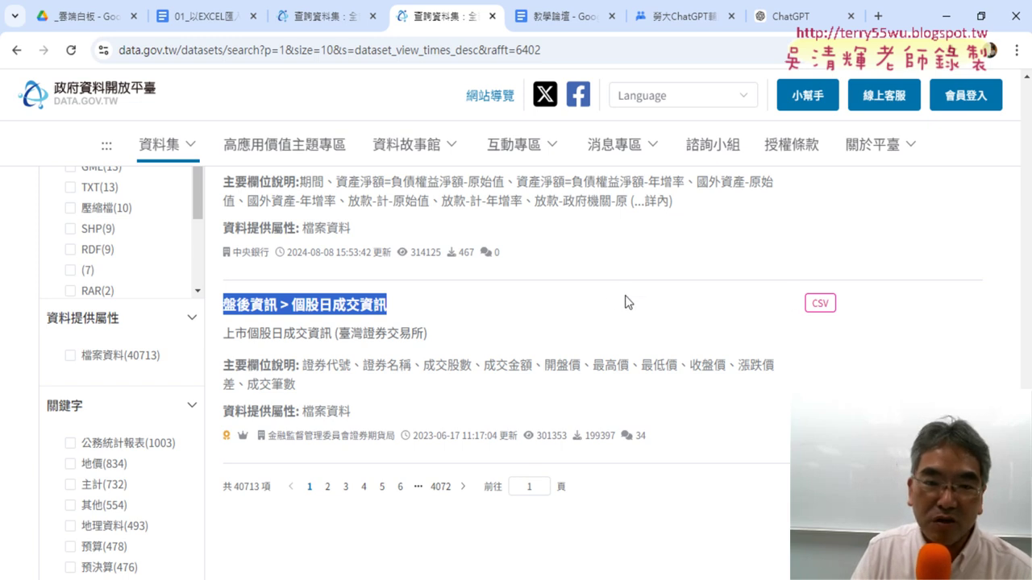
scroll(628, 304, up, 3)
scroll(634, 306, down, 3)
Open the 盤後資訊 > 個股日成交資訊 dataset page and its resource details.
click(357, 303)
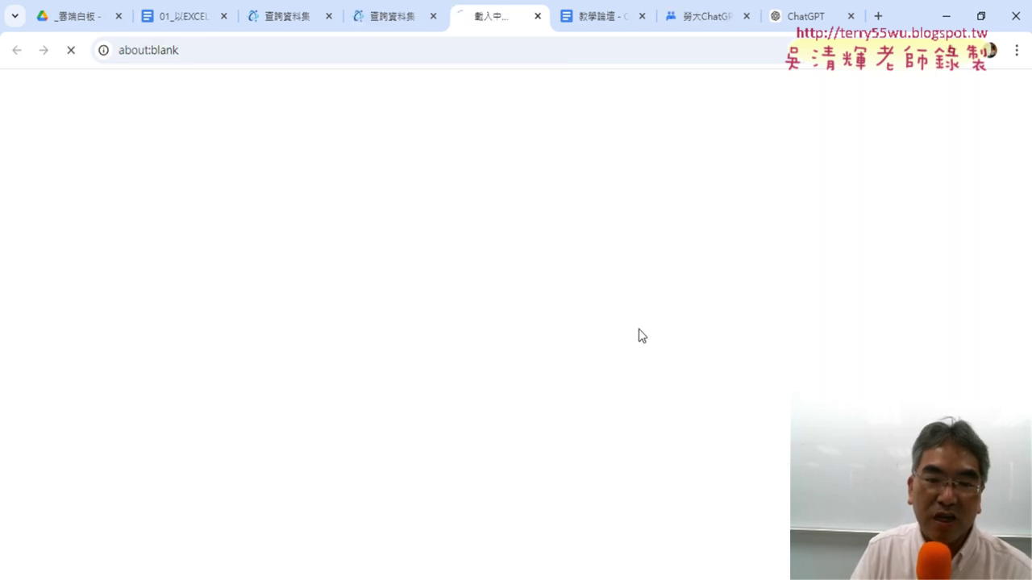
scroll(639, 330, down, 3)
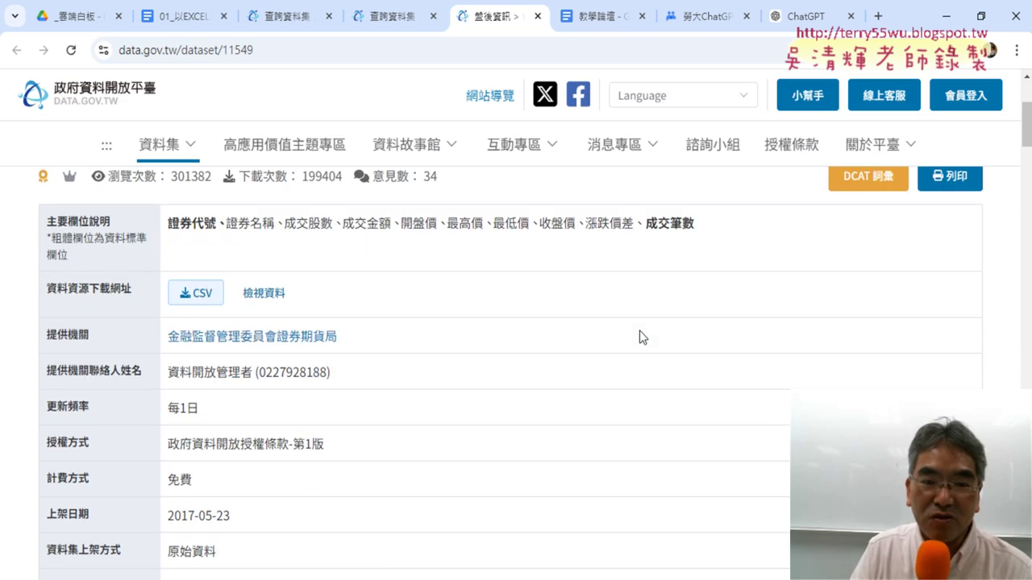
click(266, 280)
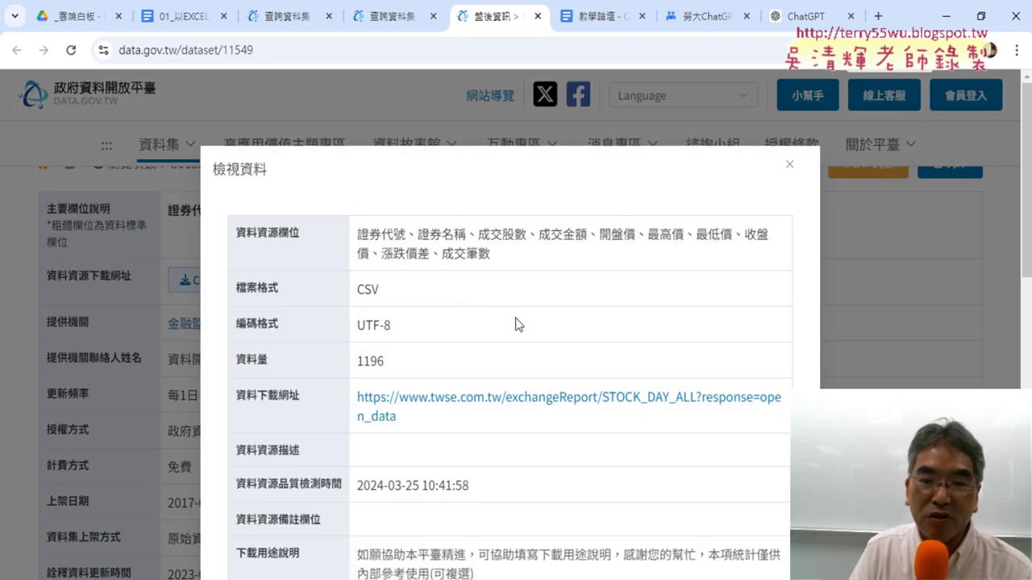
Highlight the download URL and UTF-8 encoding, then minimize the browser back to the VBA editor.
drag(399, 417, 357, 397)
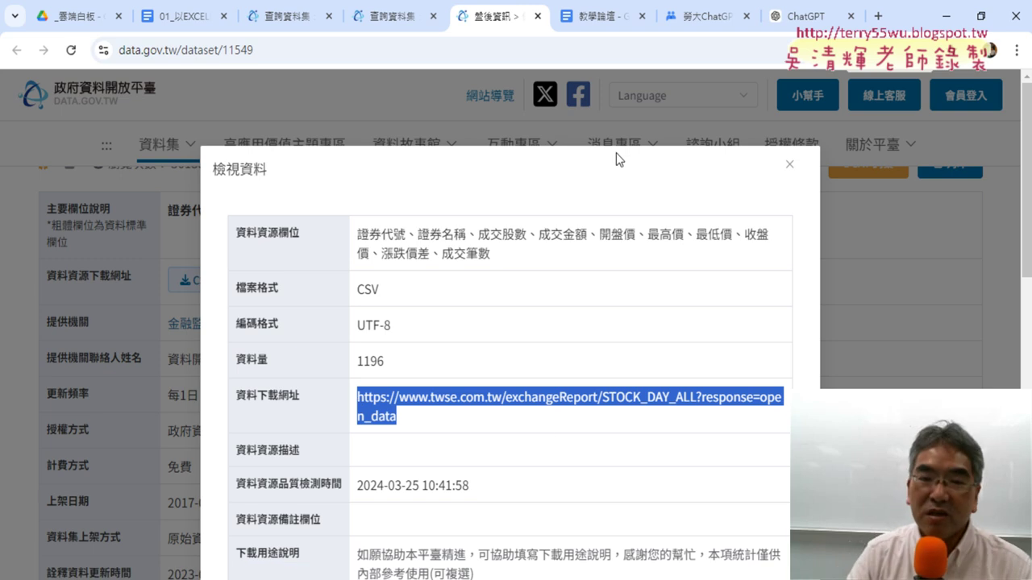
triple_click(403, 336)
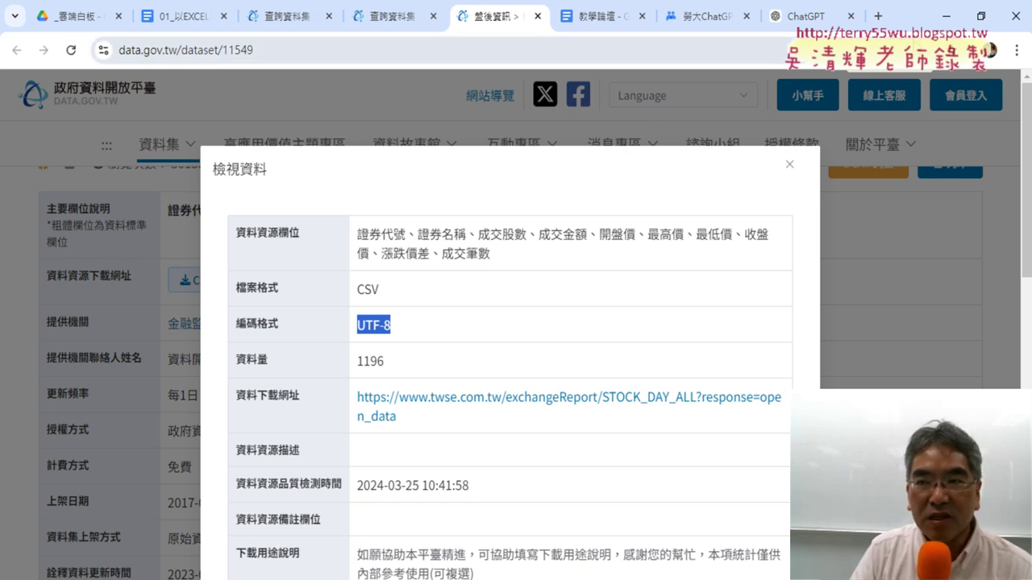
click(940, 20)
click(513, 339)
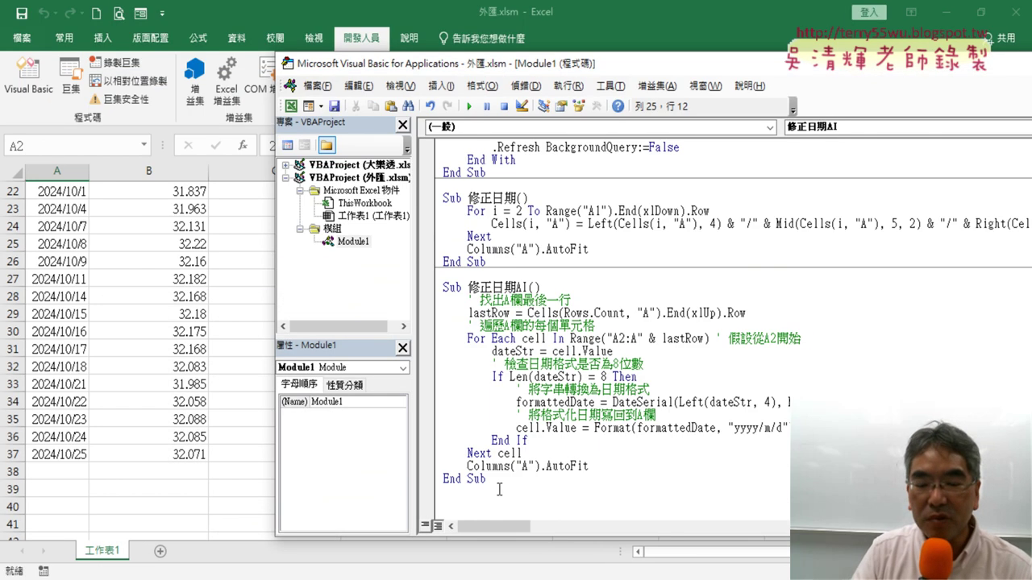
Compare 修正日期's Left/Mid/Right date expression with 修正日期AI's DateSerial version in Module1.
drag(499, 489, 440, 294)
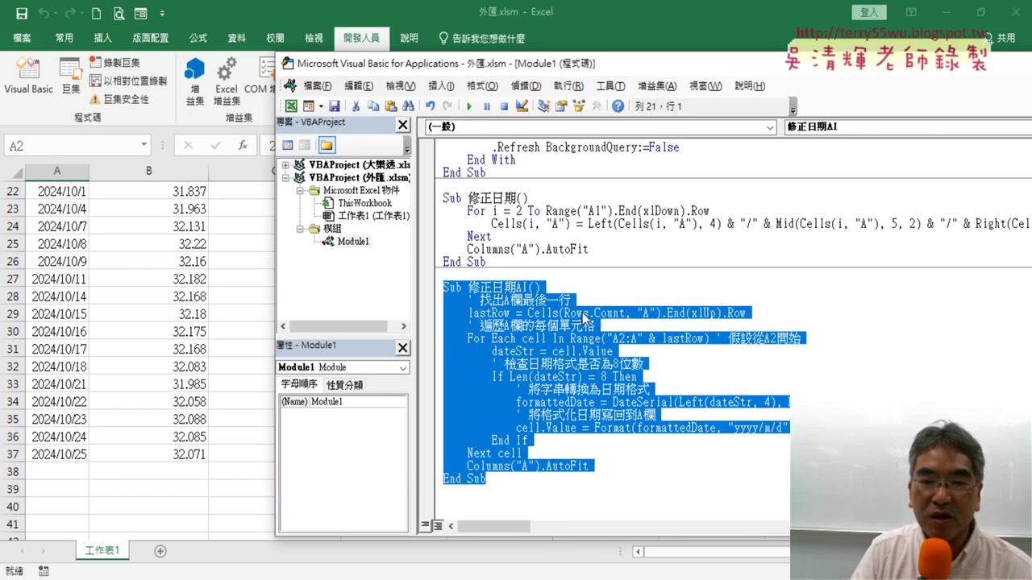
click(504, 211)
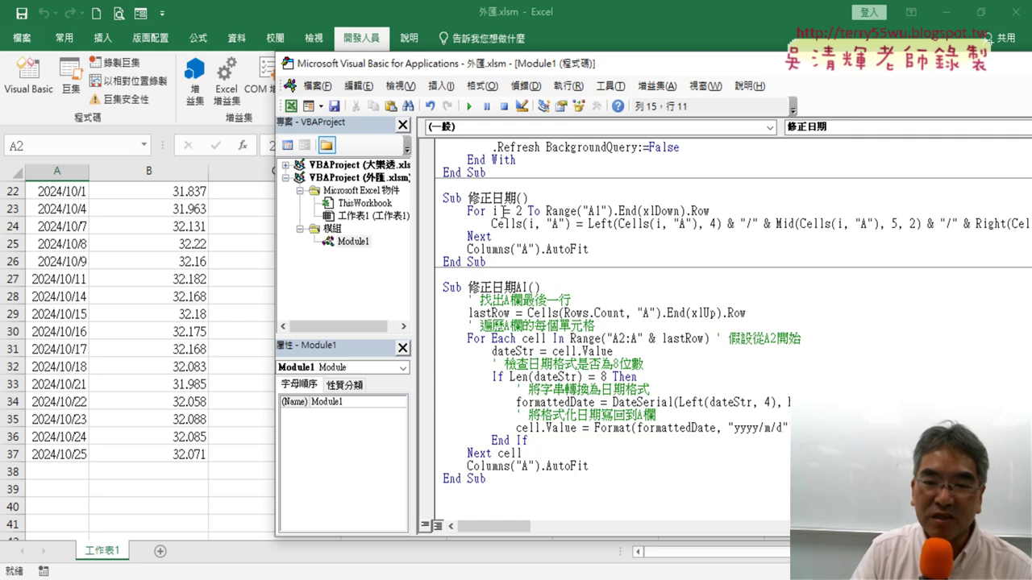
click(581, 359)
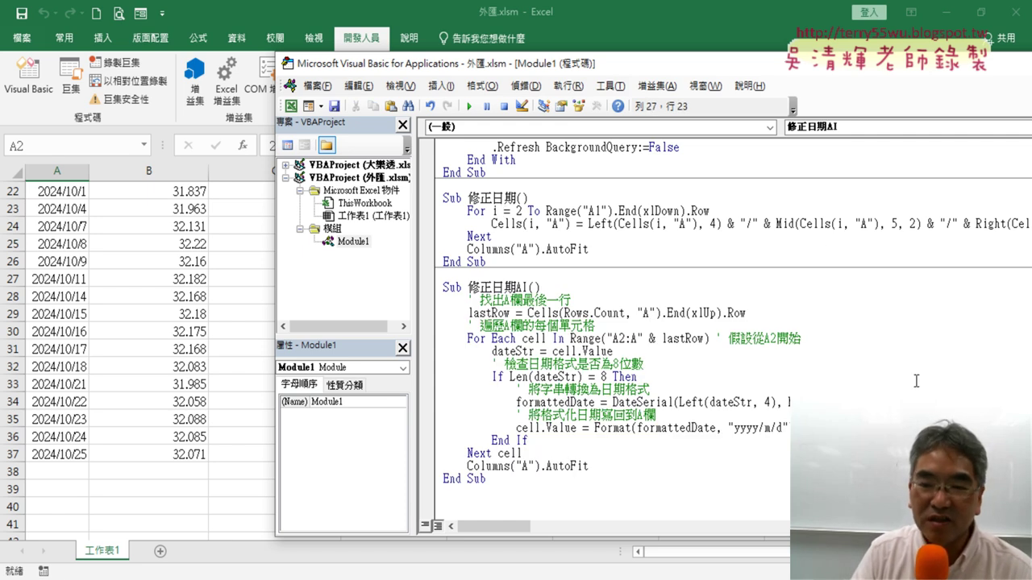
drag(739, 67, 562, 38)
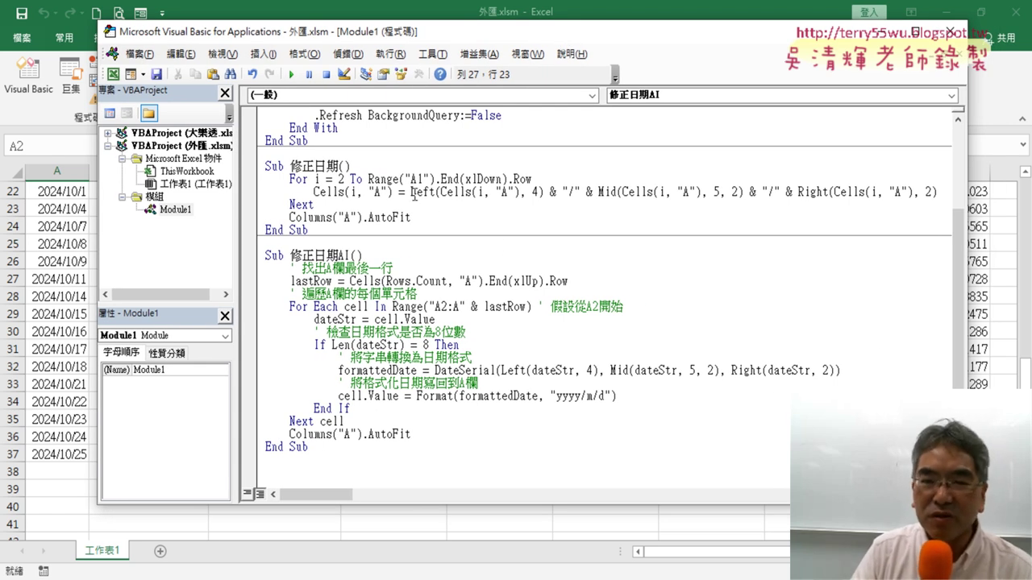
drag(412, 193, 942, 192)
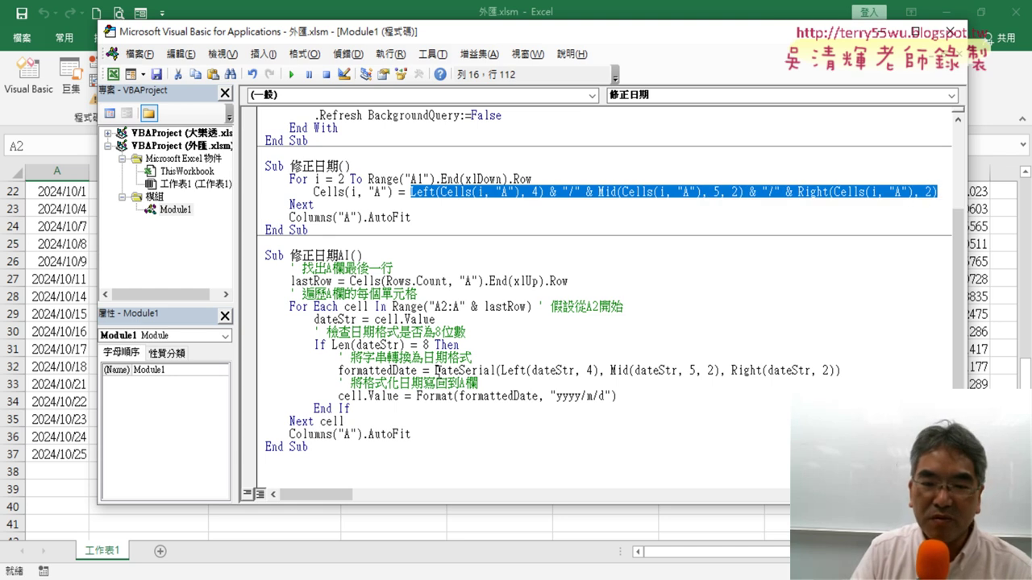
drag(436, 371, 475, 372)
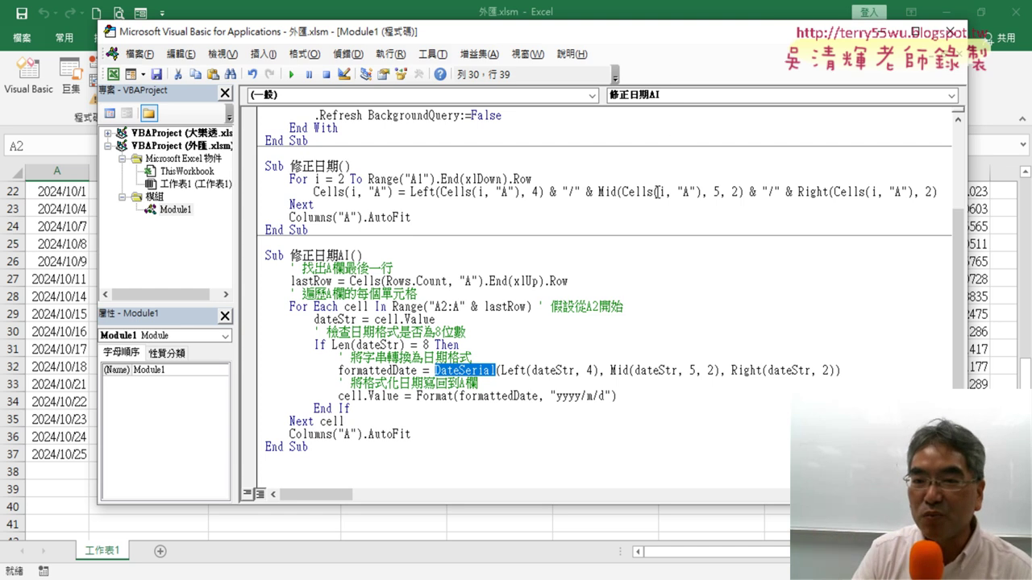
click(658, 191)
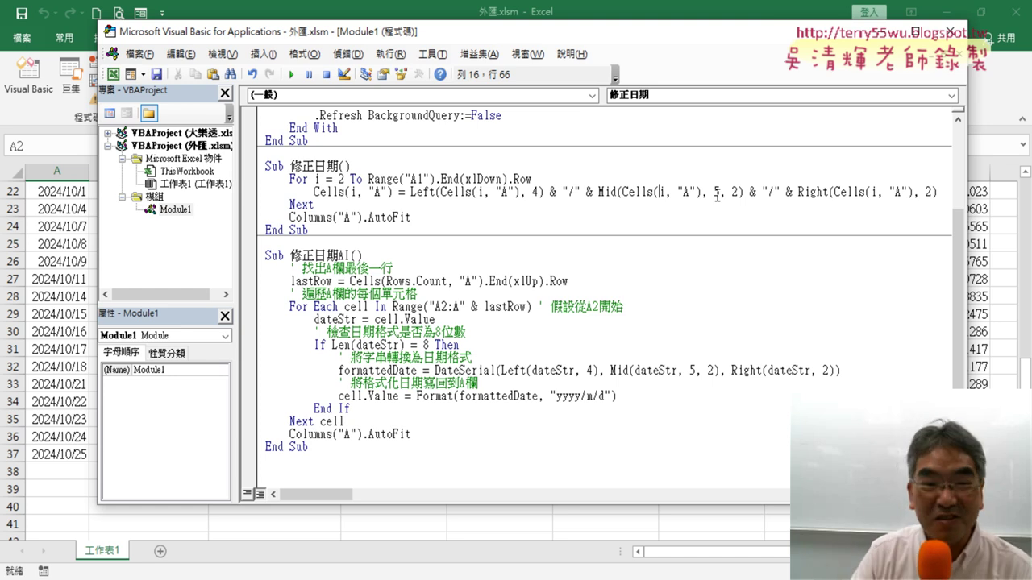
Run the 匯率下載 macro, then the 修正日期 macro, with F5.
scroll(398, 207, up, 3)
click(403, 179)
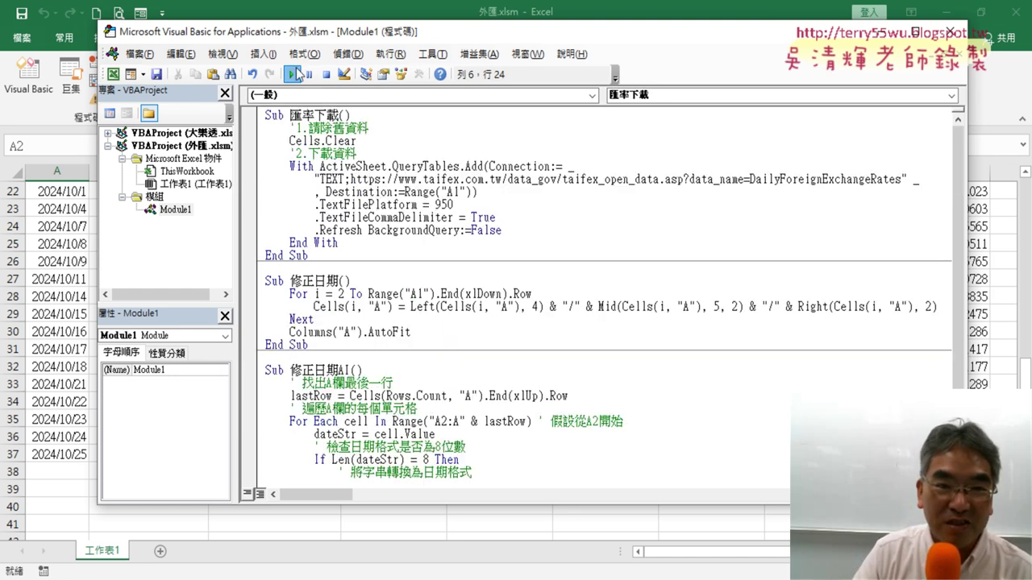
key(F5)
click(435, 309)
key(F5)
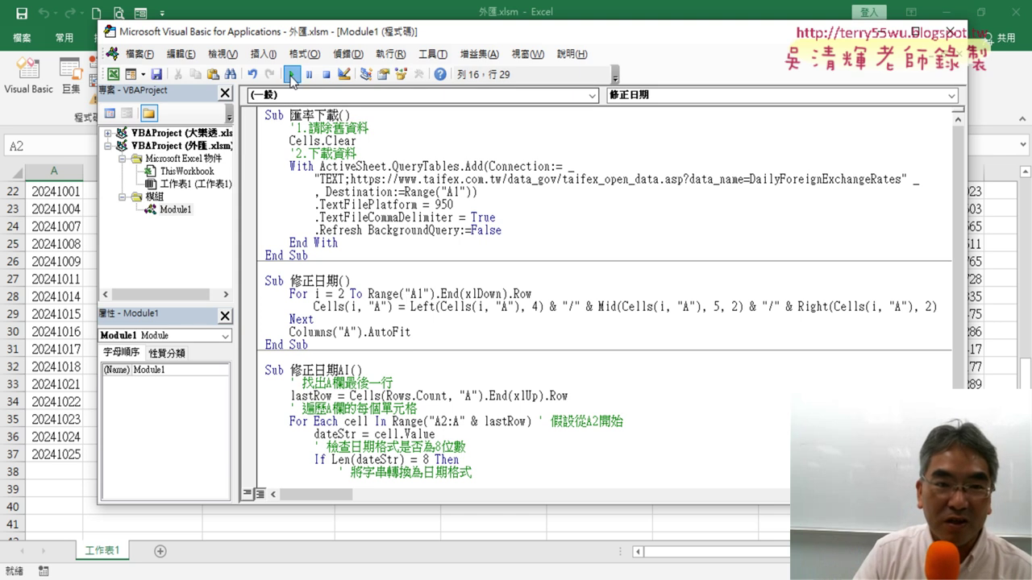
Confirm in Format Cells that A2 is formatted as a Date, then cancel.
scroll(46, 286, up, 7)
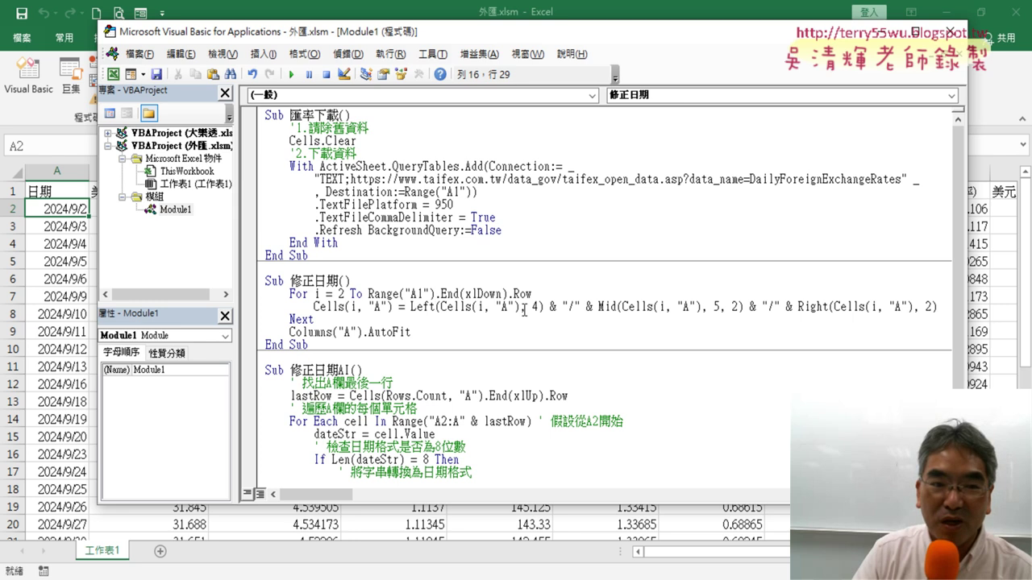
right_click(62, 212)
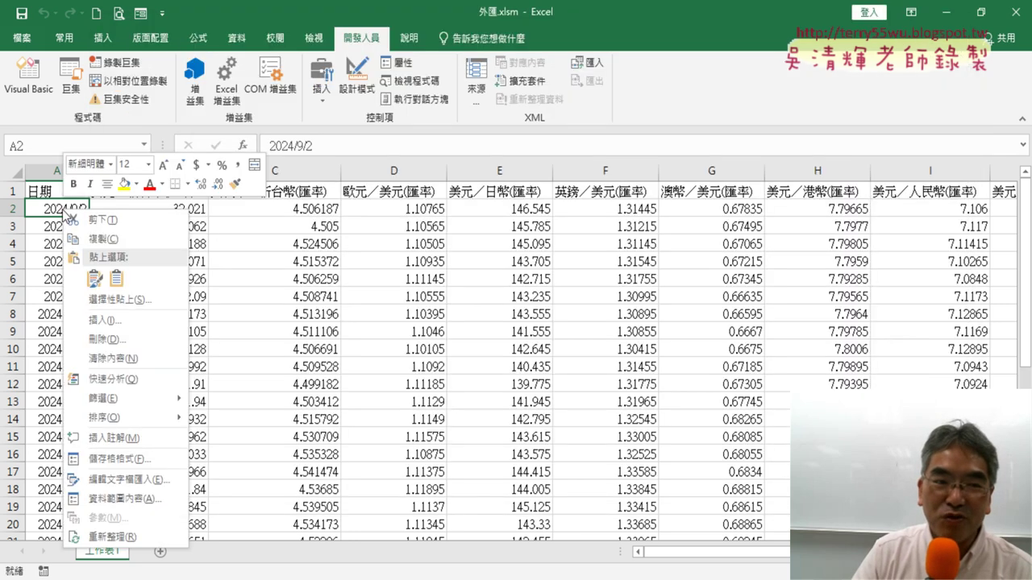
click(139, 459)
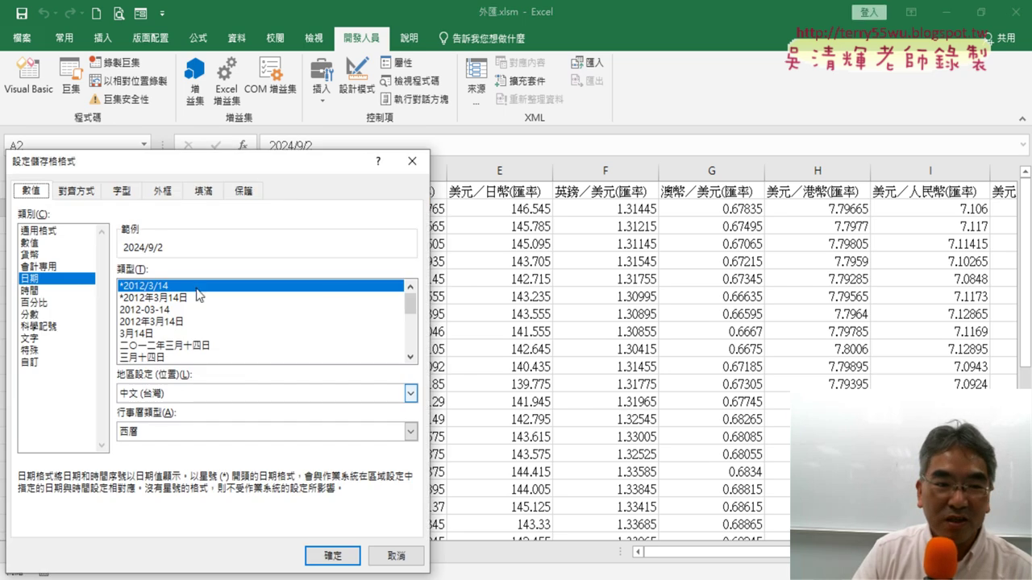
mouse_move(273, 159)
mouse_down()
mouse_move(409, 142)
mouse_move(457, 111)
mouse_up()
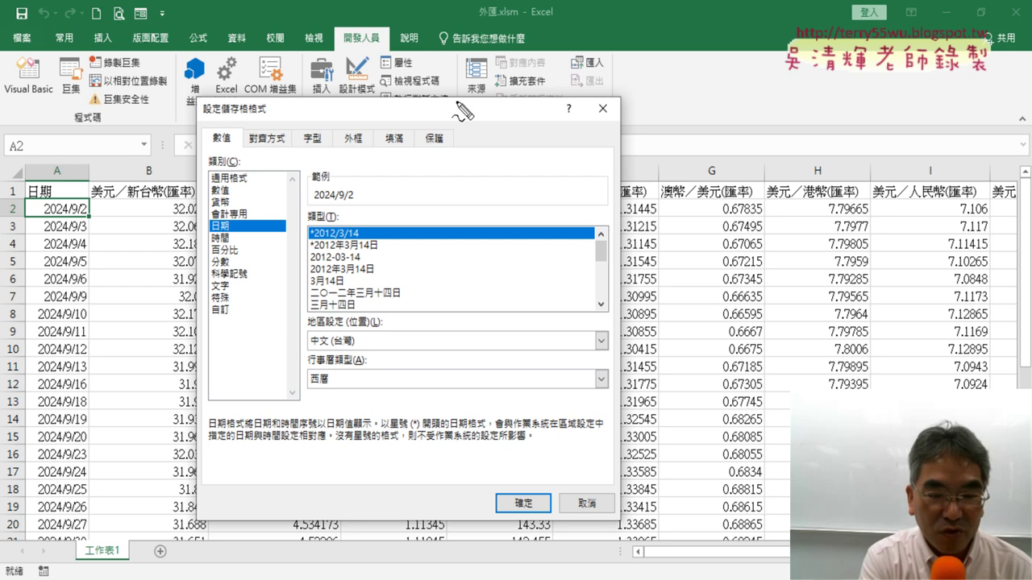
drag(242, 234, 246, 242)
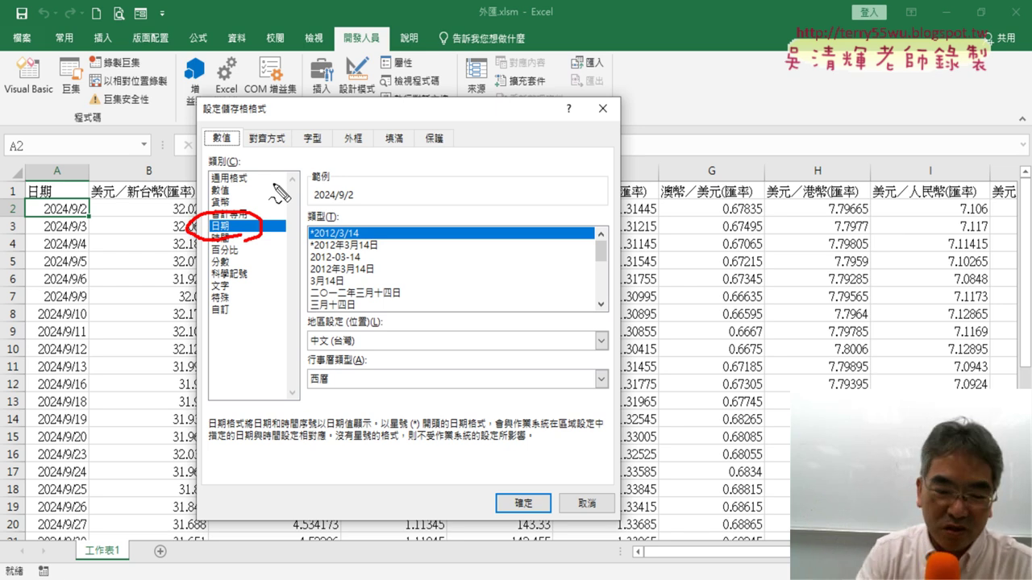
key(Escape)
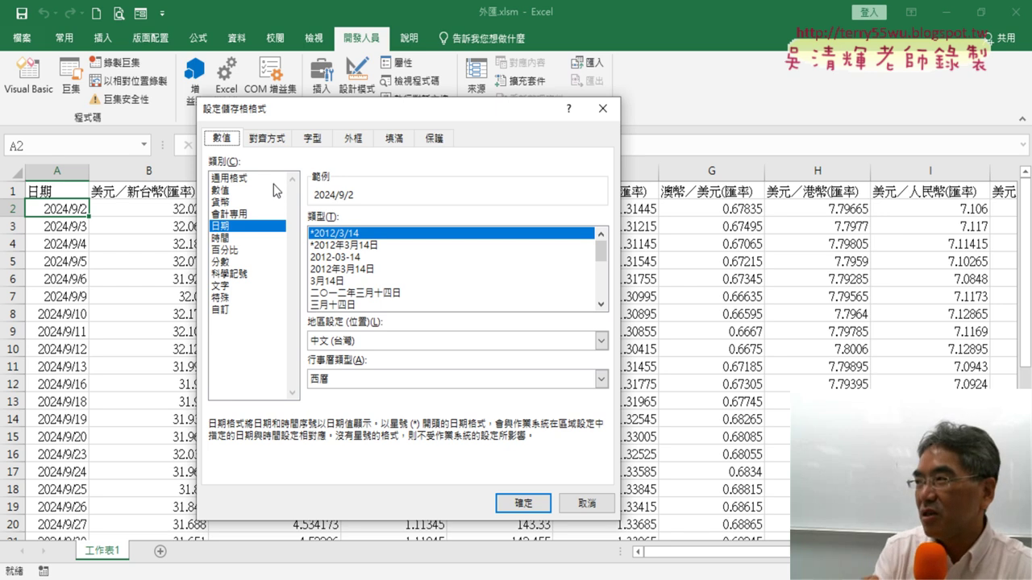
click(585, 504)
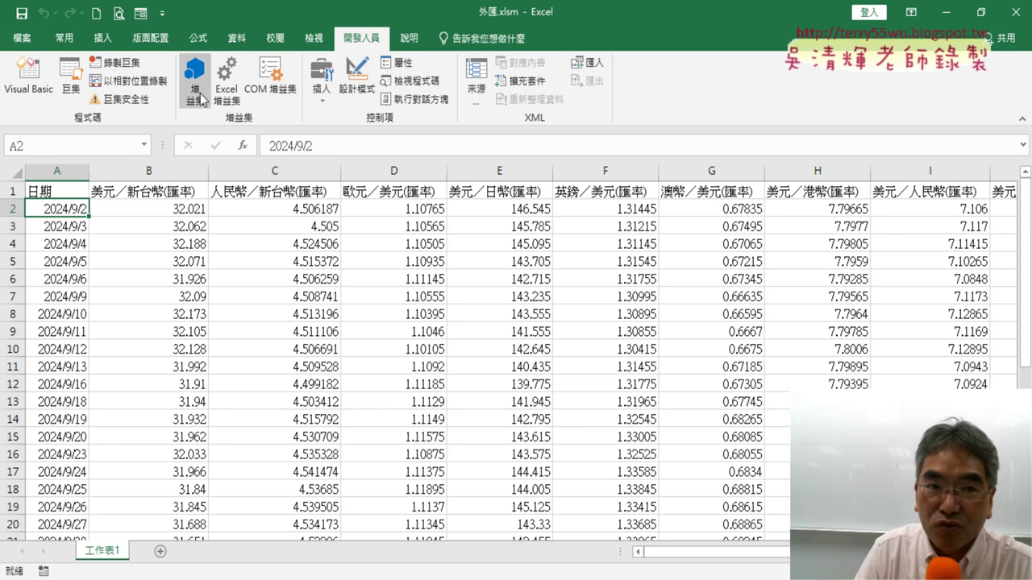
Show the Line/Area chart gallery from the Insert tab.
click(104, 38)
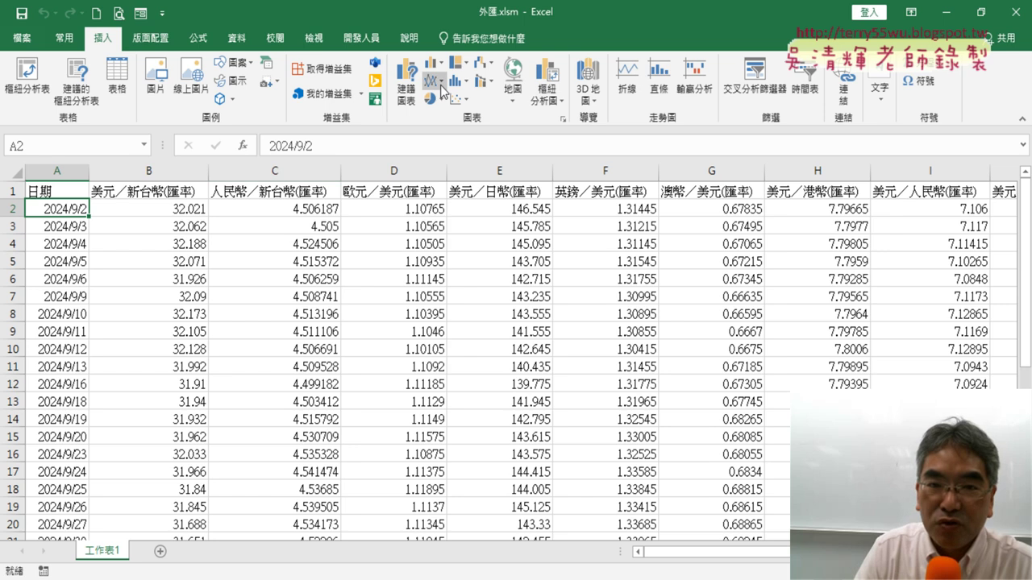
click(441, 83)
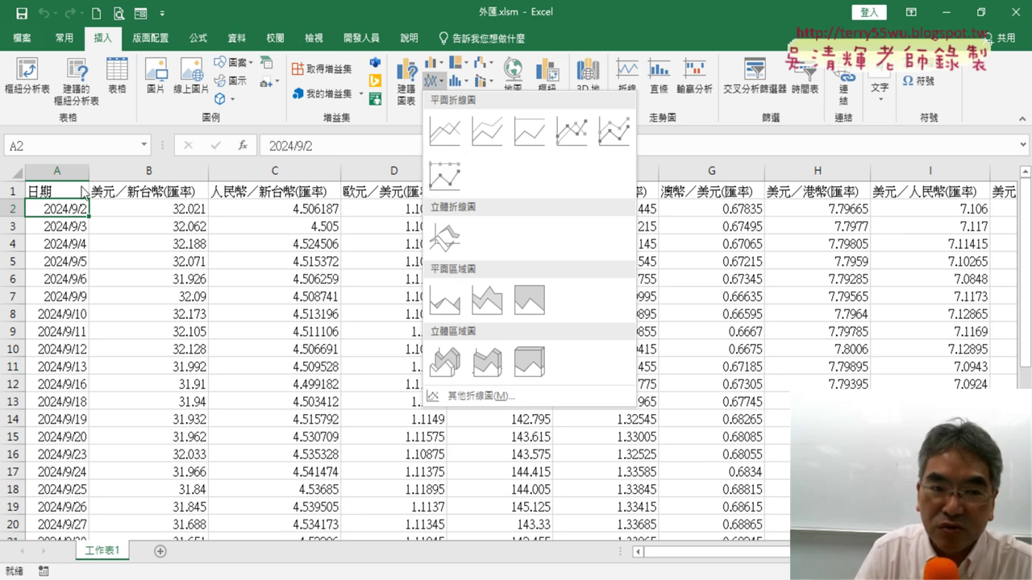
Insert a Line with Markers chart of A1:B37 (美元／新台幣), then delete it.
click(50, 191)
drag(55, 191, 141, 197)
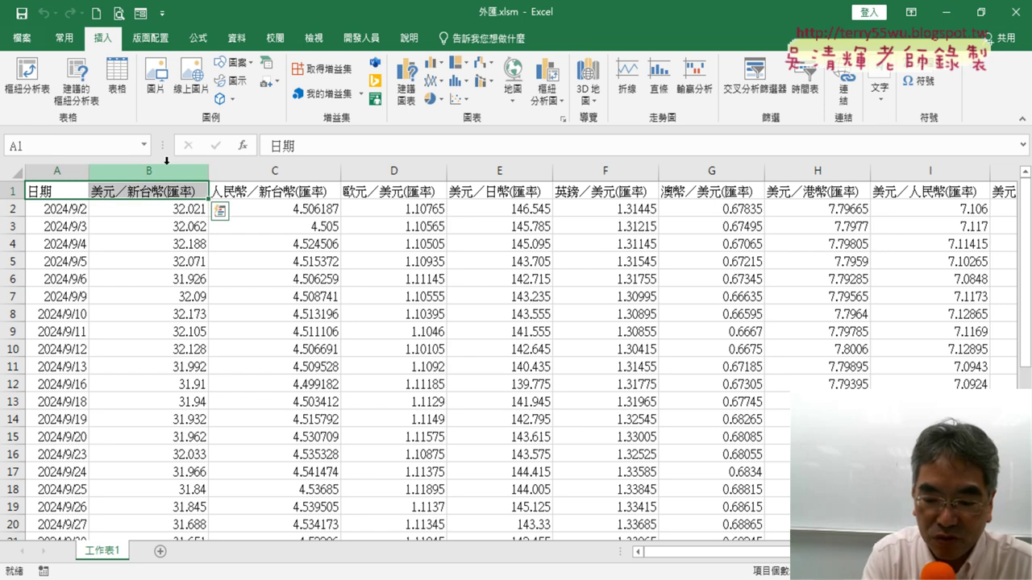
key(ctrl+shift+Down)
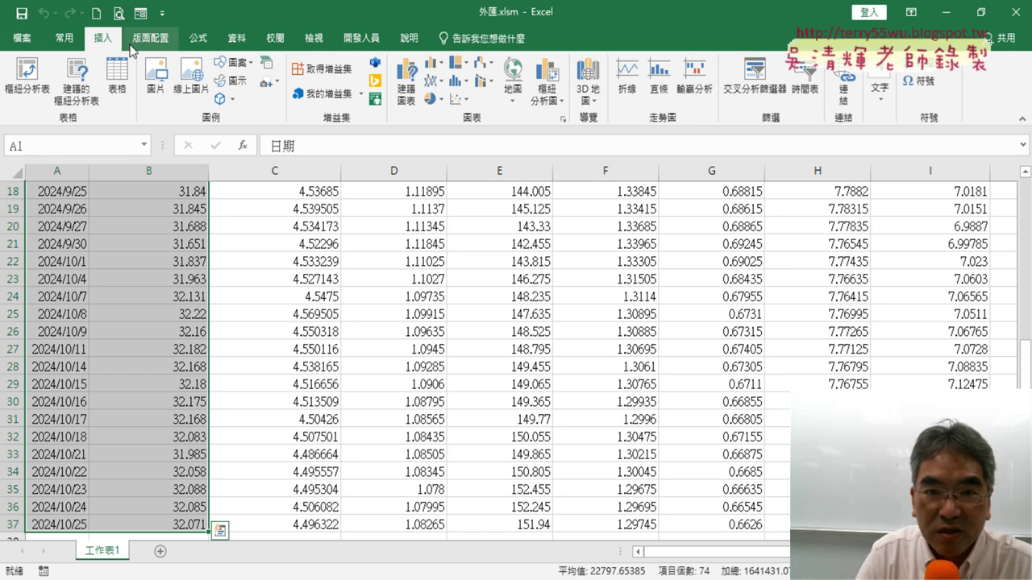
click(433, 80)
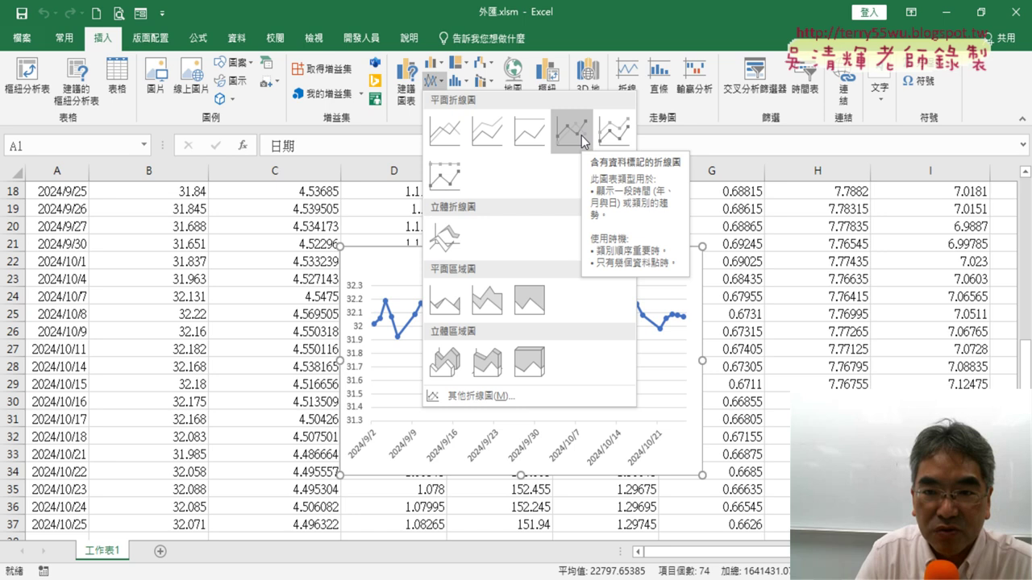
click(581, 135)
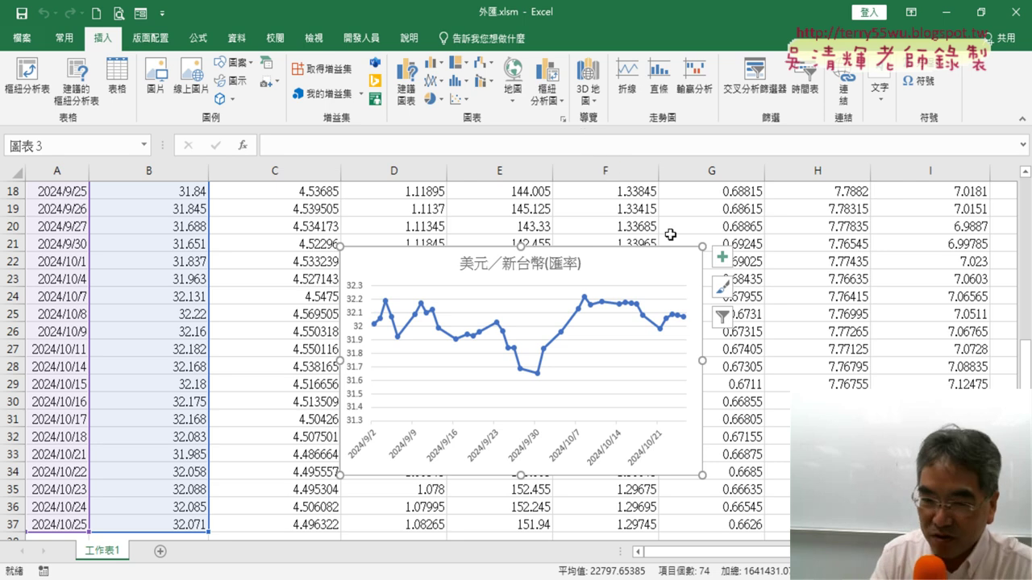
click(641, 264)
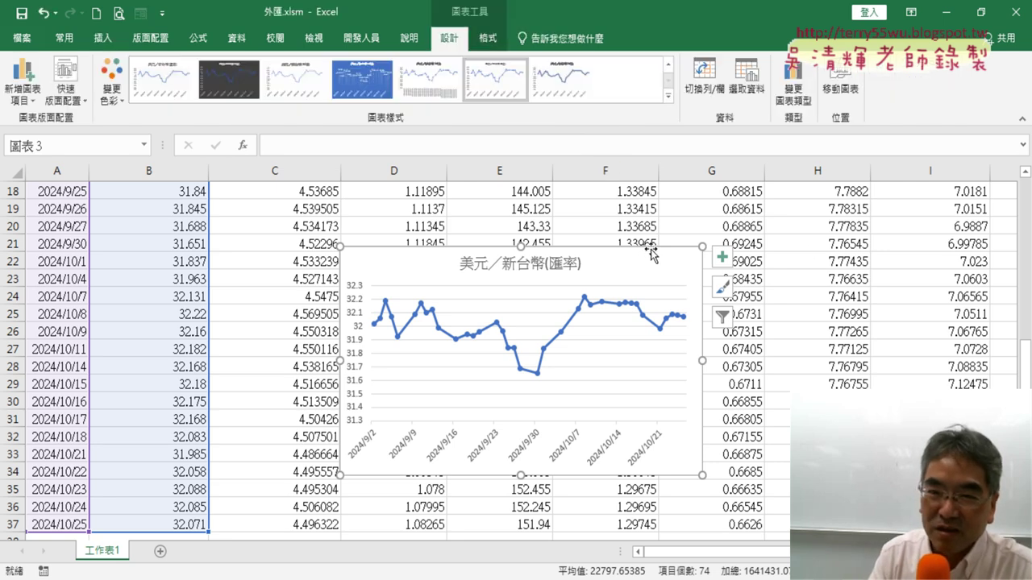
key(Delete)
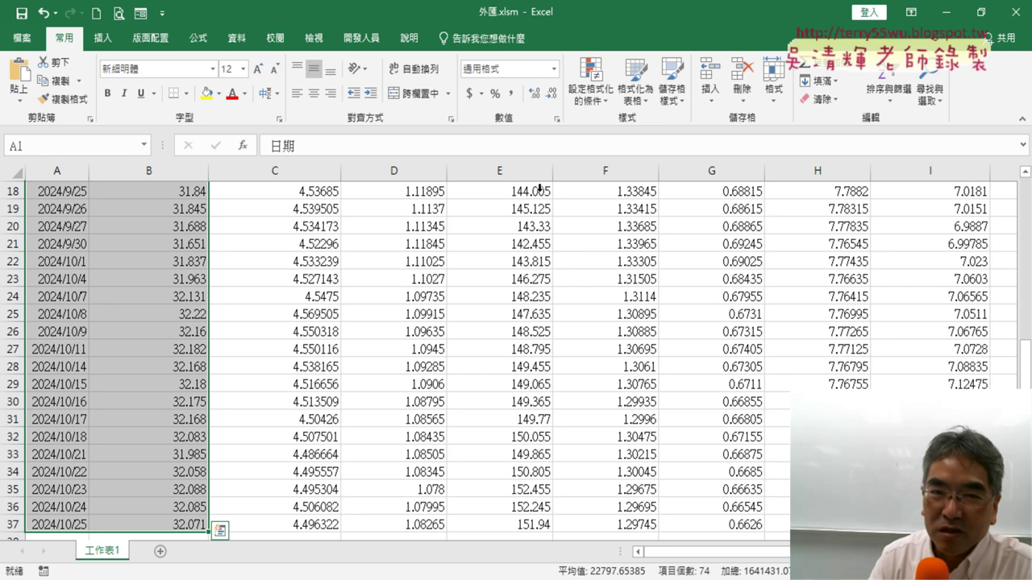
Switch to the 開發人員 (Developer) tab to reach Record Macro.
click(364, 38)
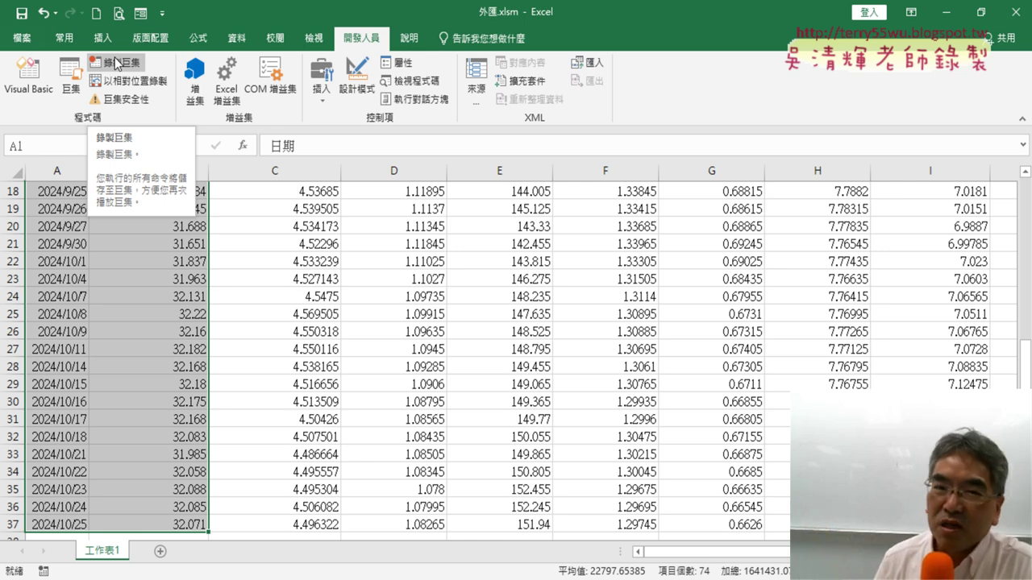
scroll(357, 375, up, 5)
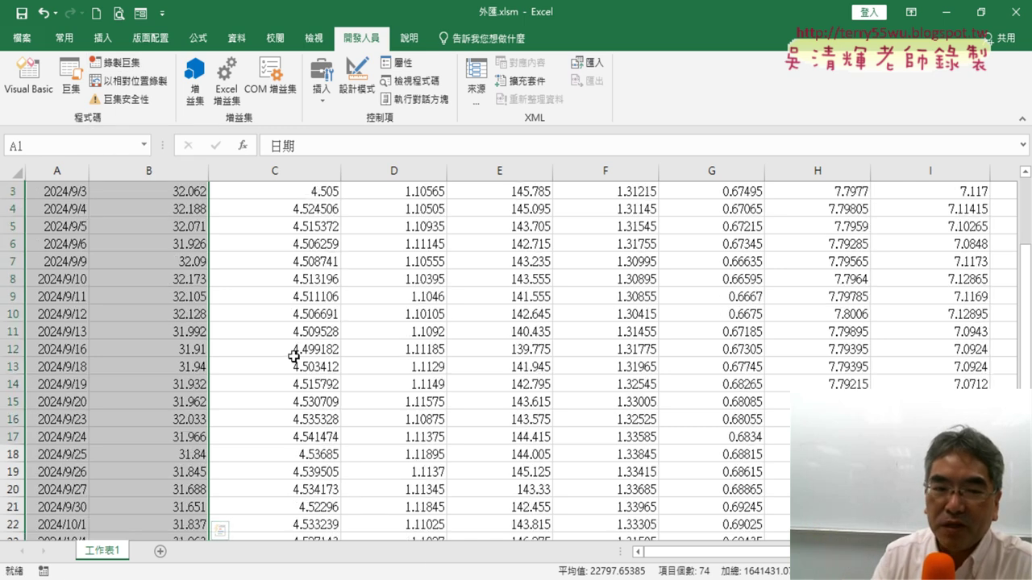
scroll(357, 375, up, 1)
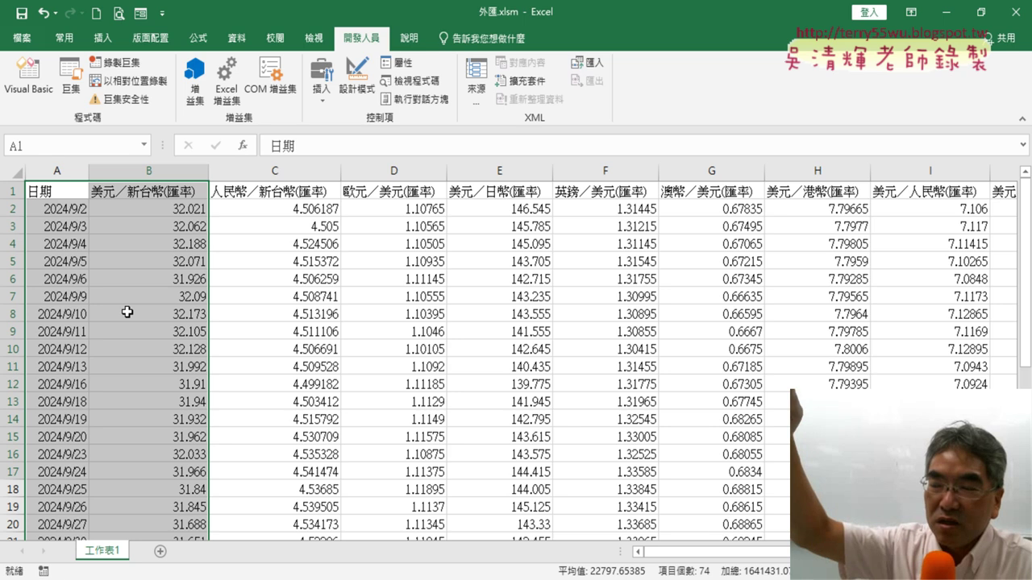
click(104, 39)
click(433, 80)
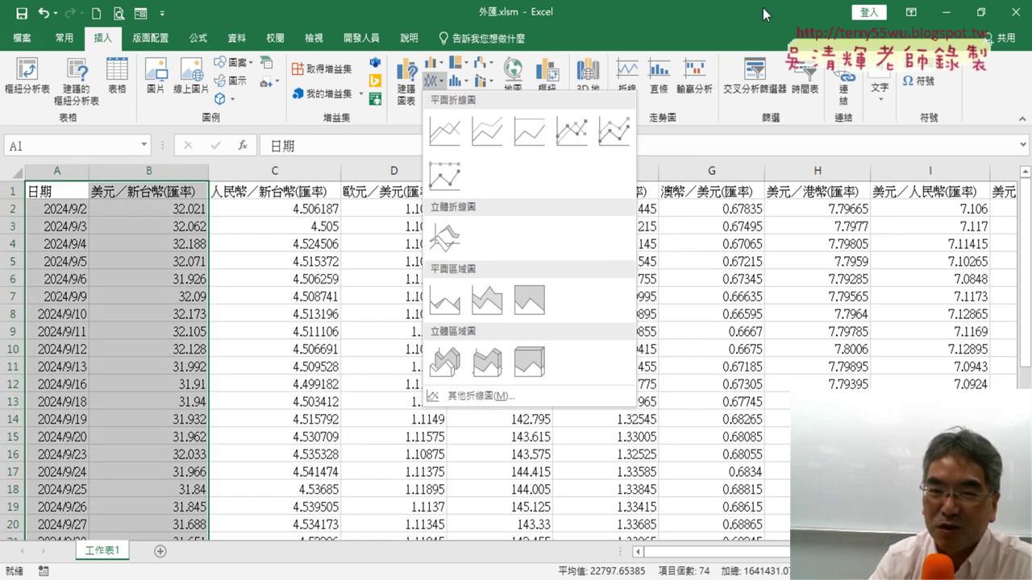
click(762, 8)
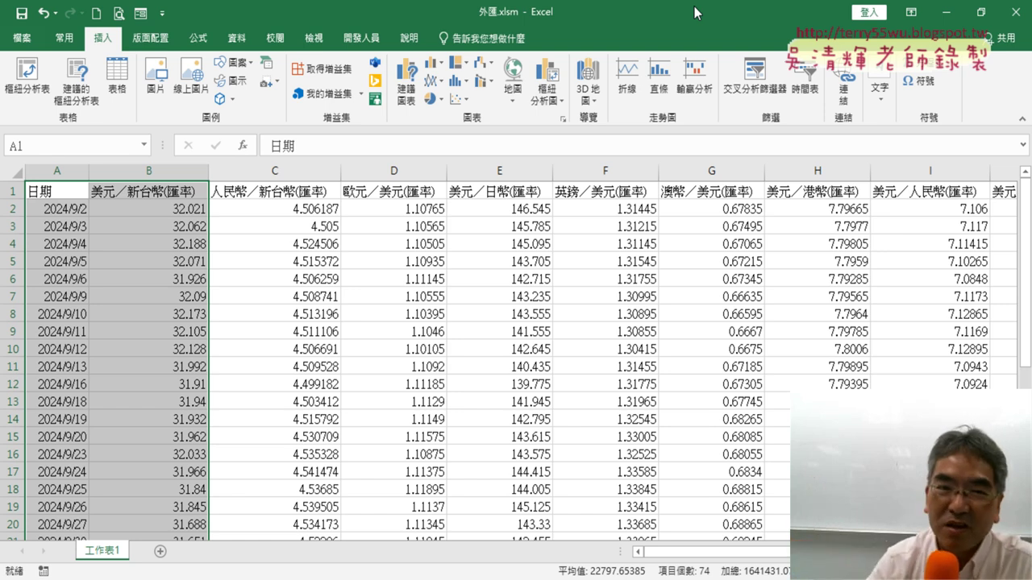
click(373, 40)
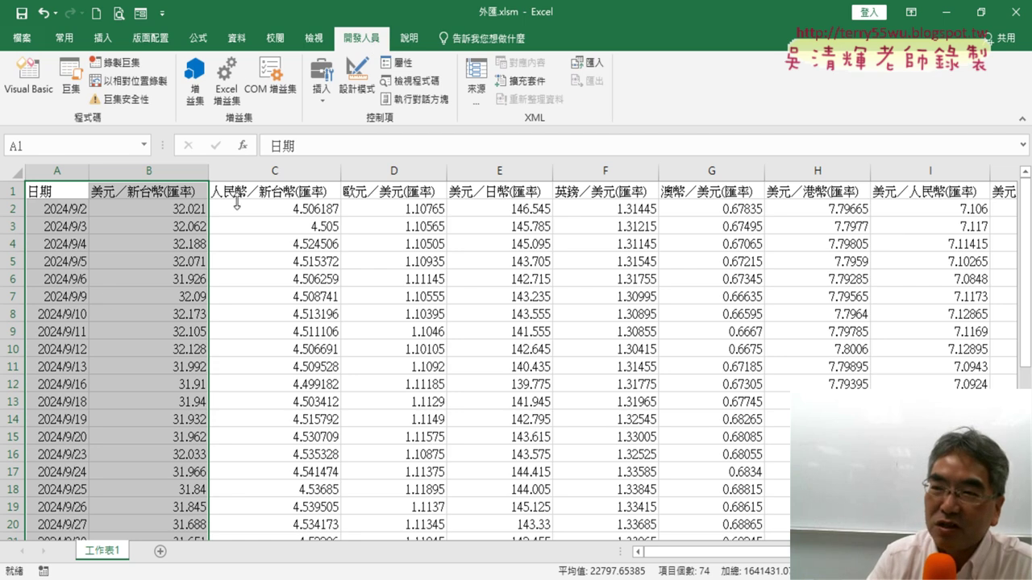
Start recording a new macro named 美元折線圖.
click(122, 69)
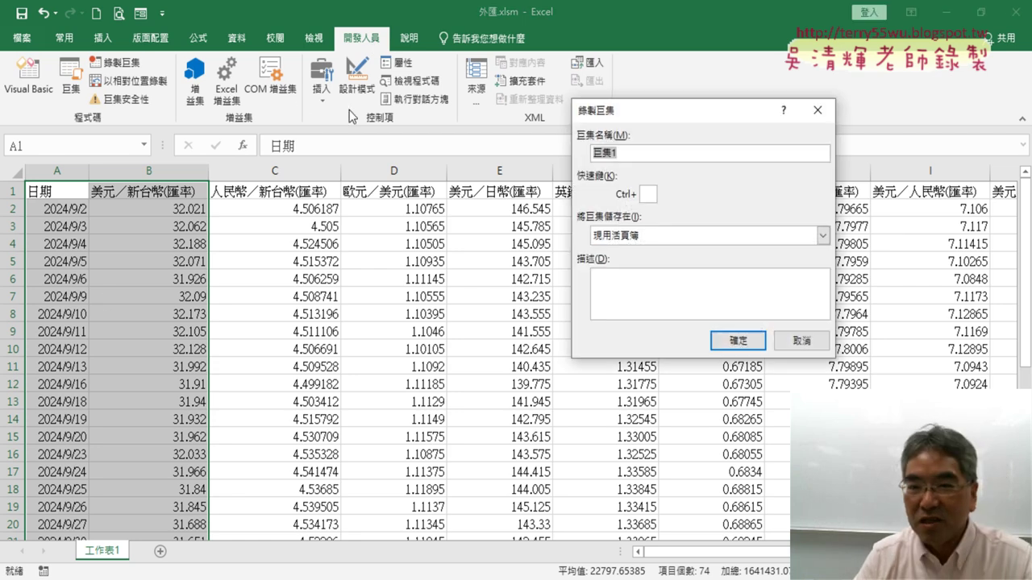
key(BackSpace)
text(氣)
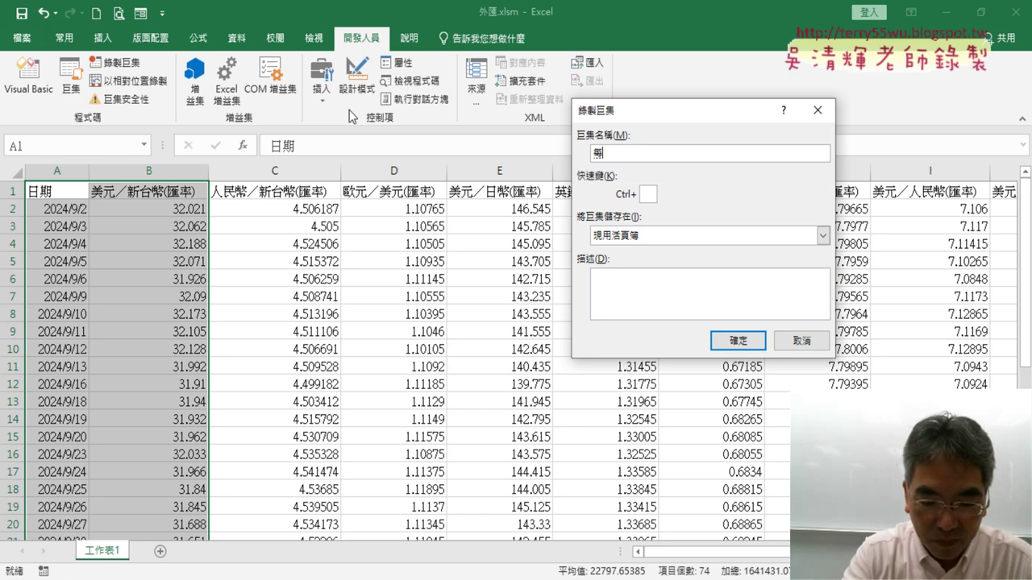
text(ㄩㄝ)
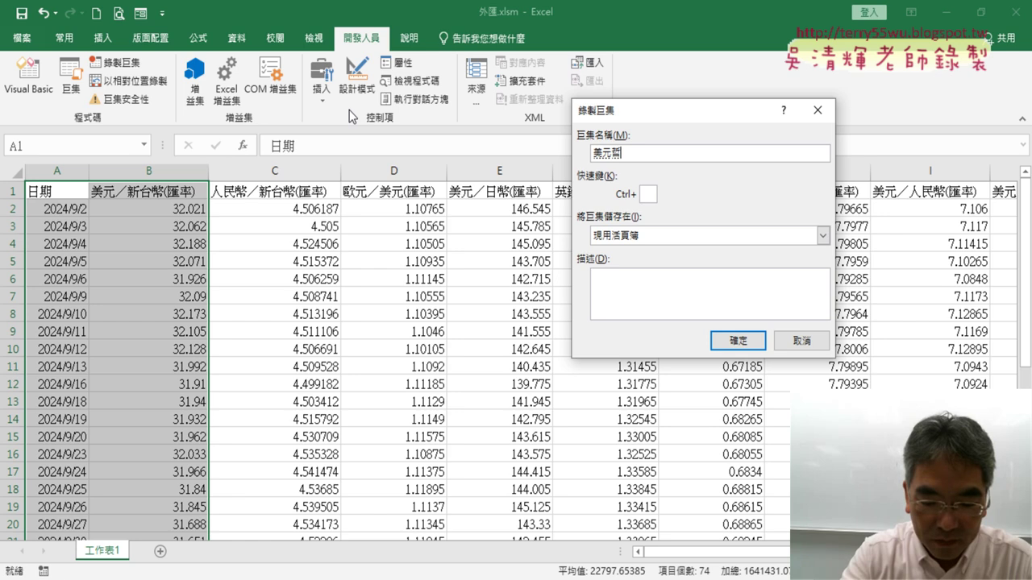
text(折線圖)
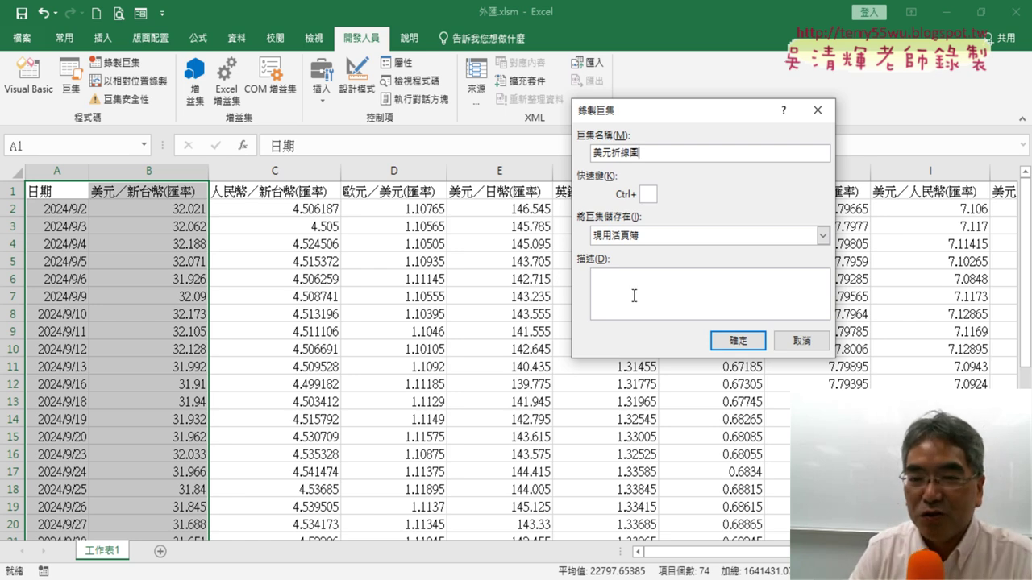
click(743, 342)
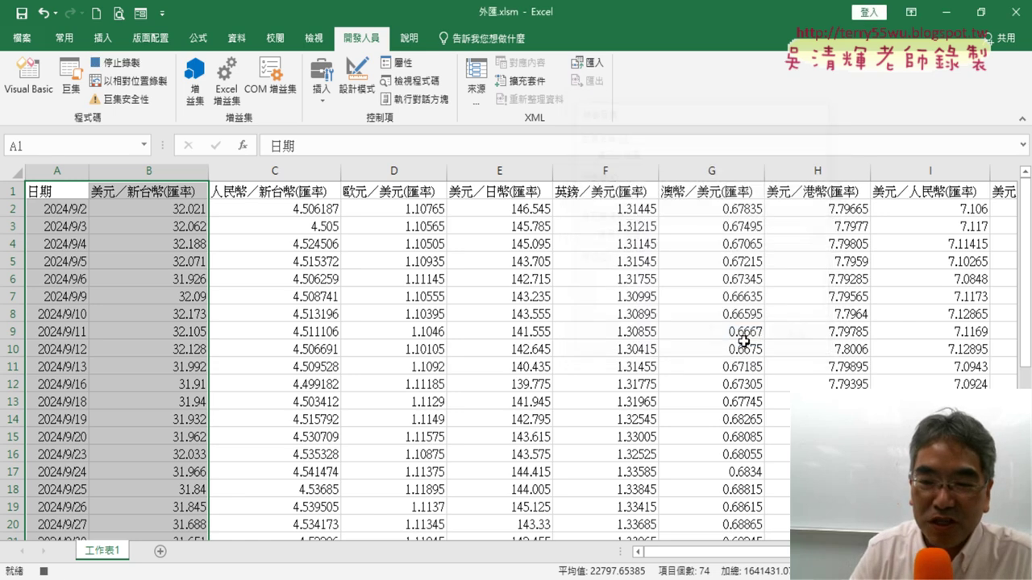
Record inserting a Line with Markers chart, stop recording, and delete the test chart.
click(100, 38)
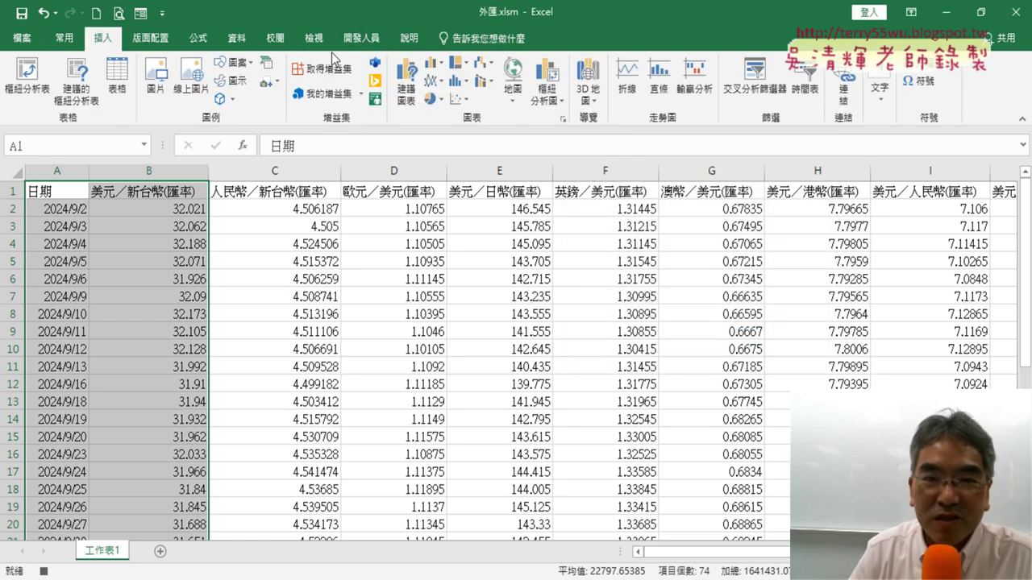
click(436, 80)
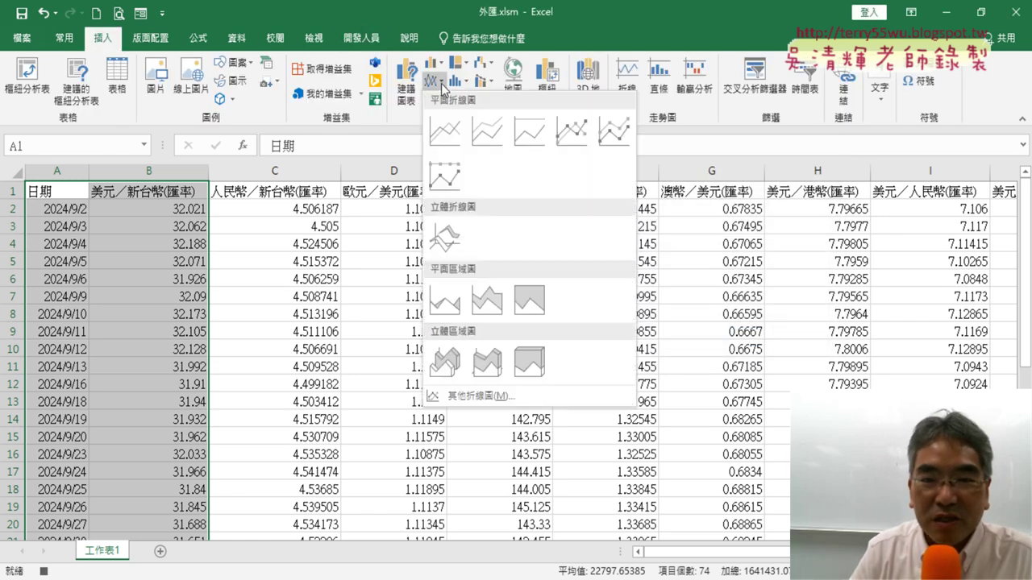
click(566, 135)
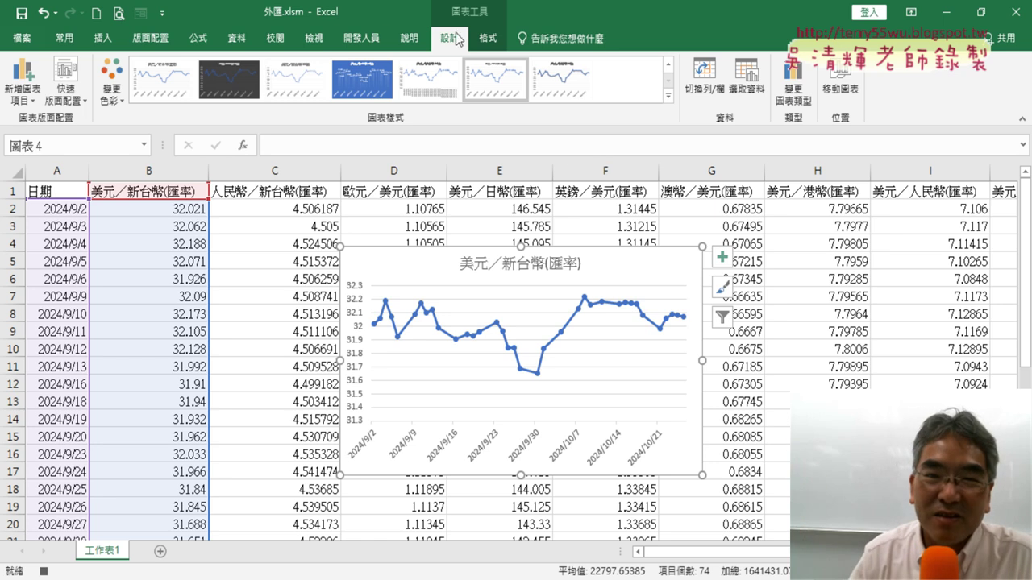
click(367, 40)
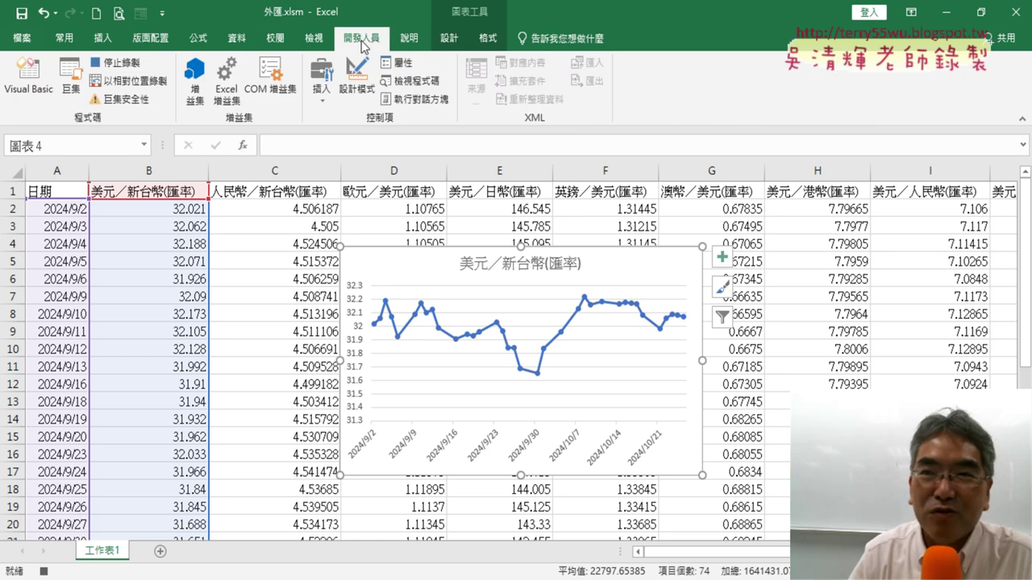
click(121, 62)
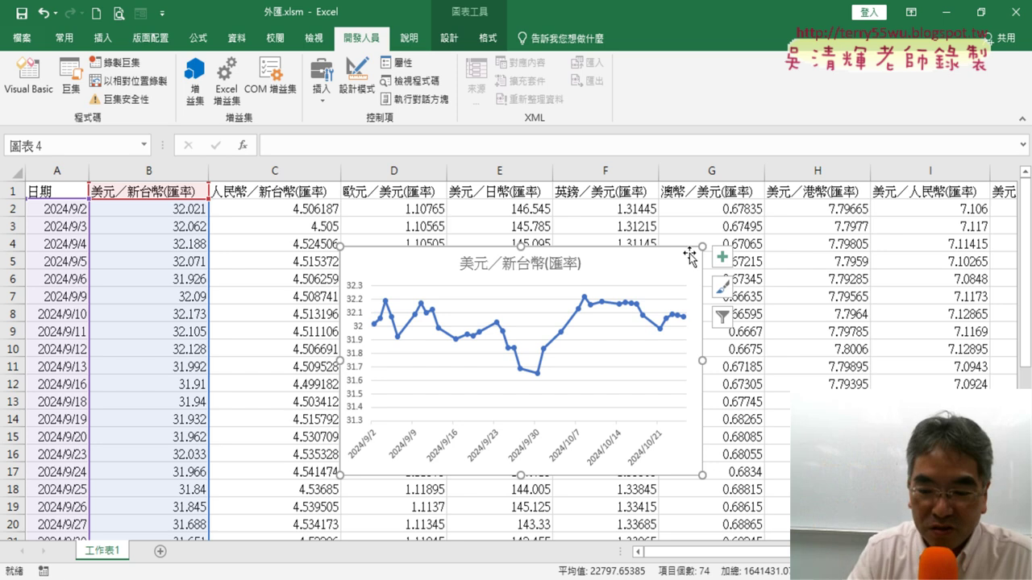
key(Delete)
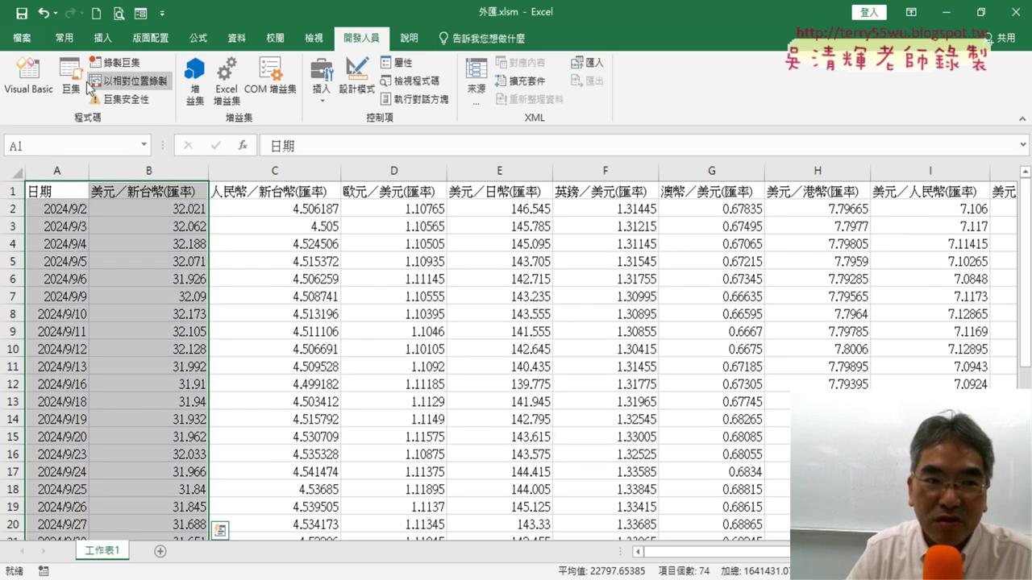
Run the 美元折線圖 macro twice, deleting the generated chart each time.
click(71, 80)
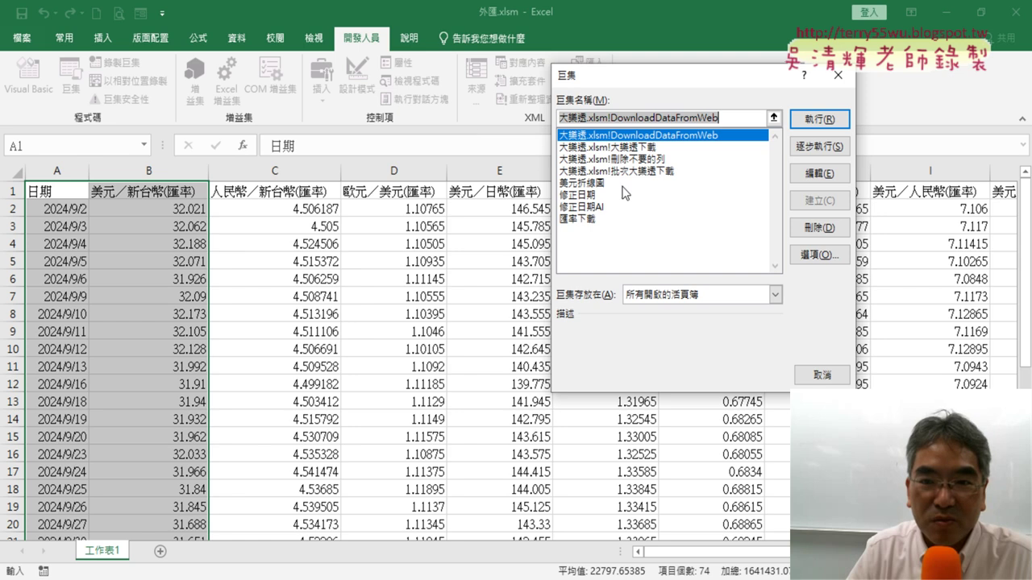
click(600, 185)
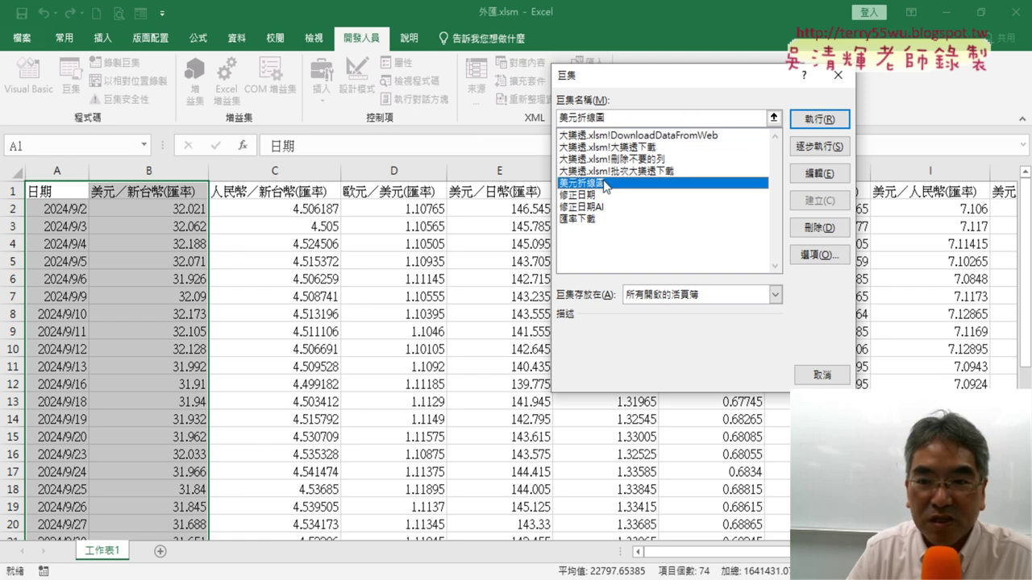
click(819, 119)
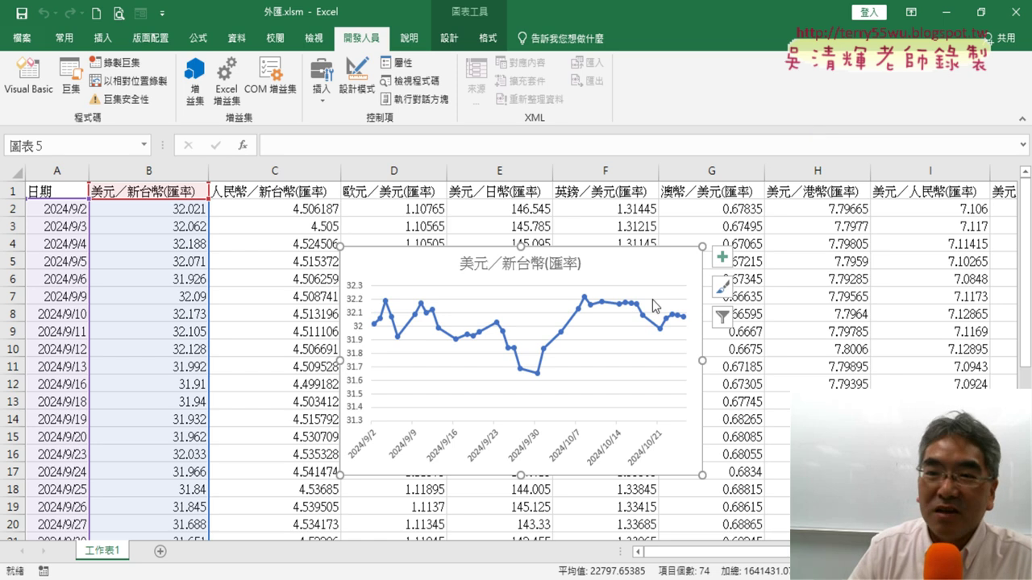
key(Delete)
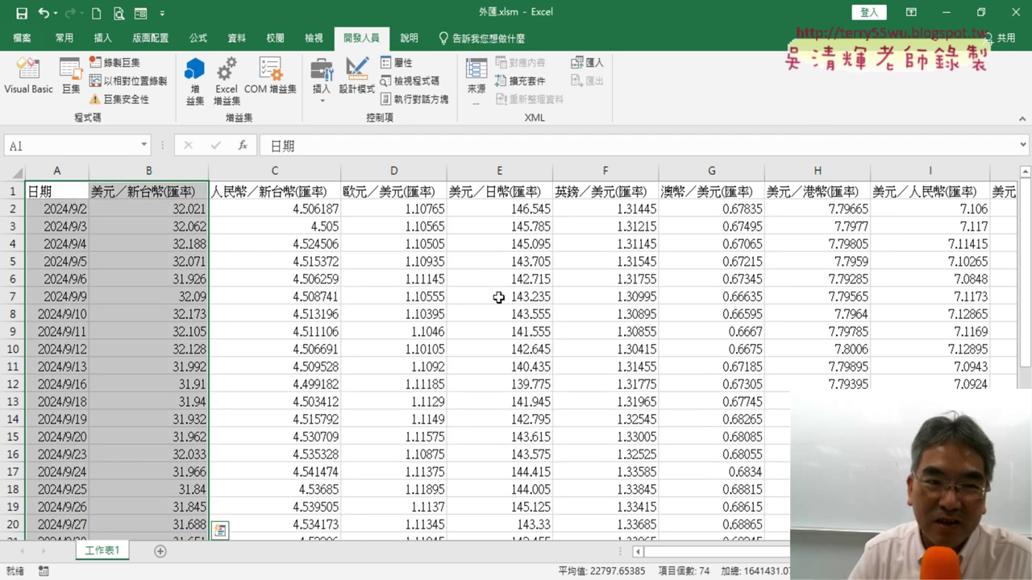
click(87, 88)
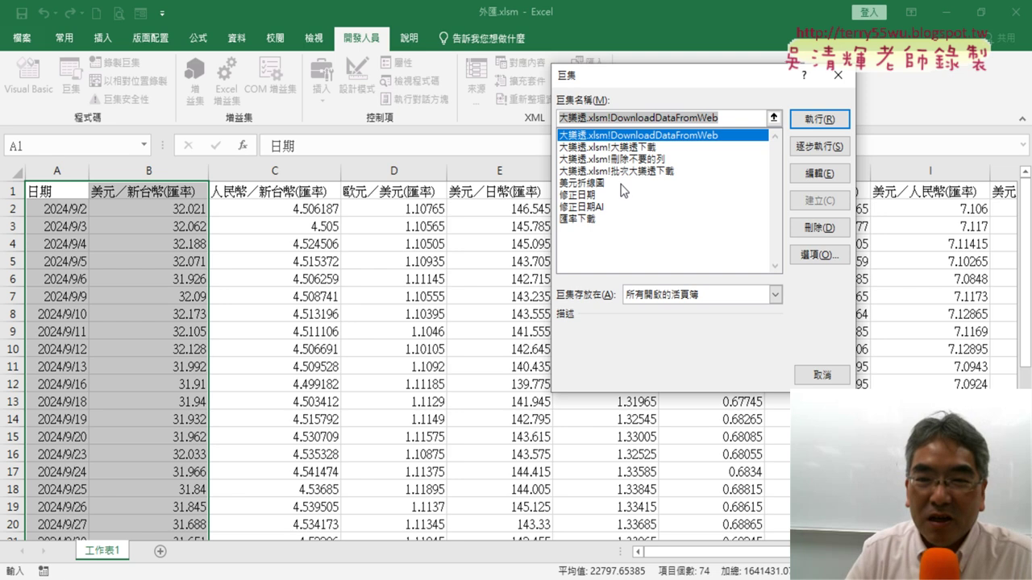
click(622, 184)
click(819, 119)
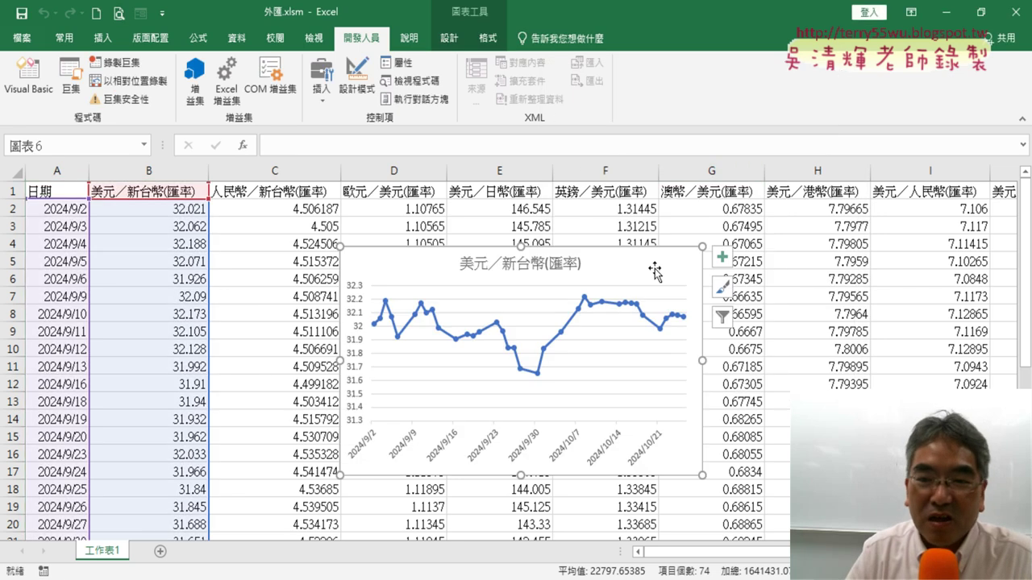
key(Delete)
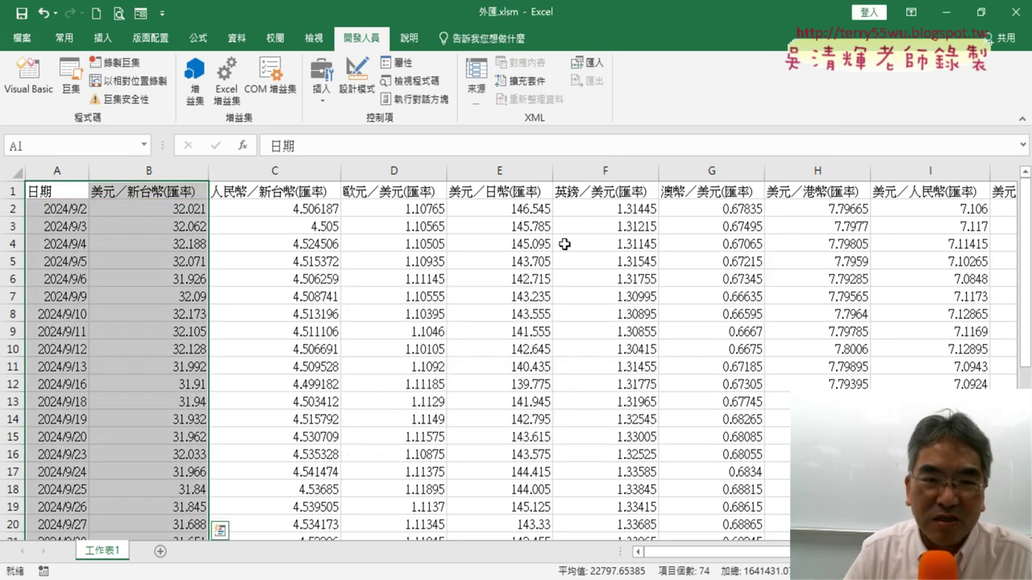
Reopen the Macro list with 美元折線圖 selected, marking the Edit button.
click(71, 80)
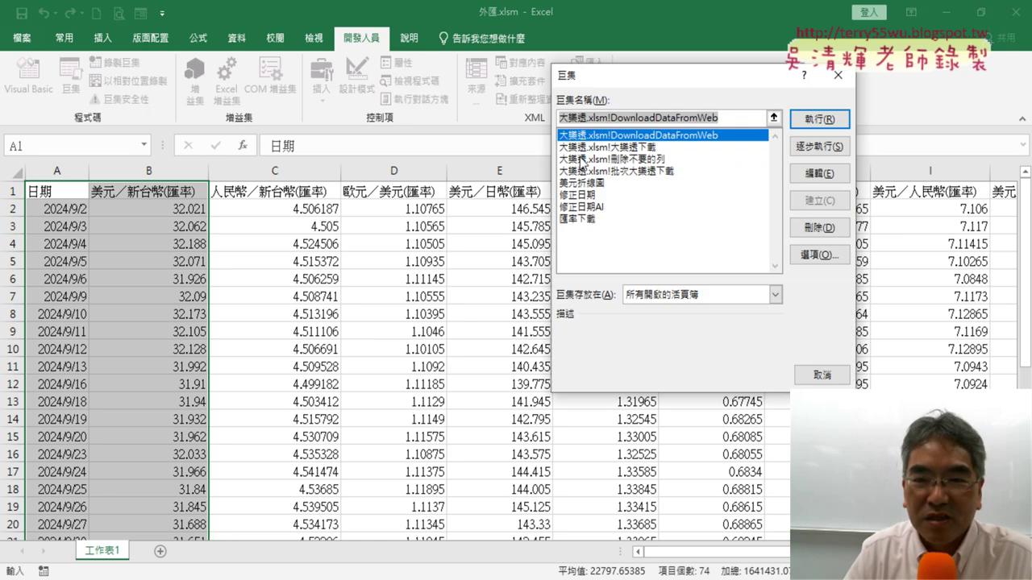
click(582, 183)
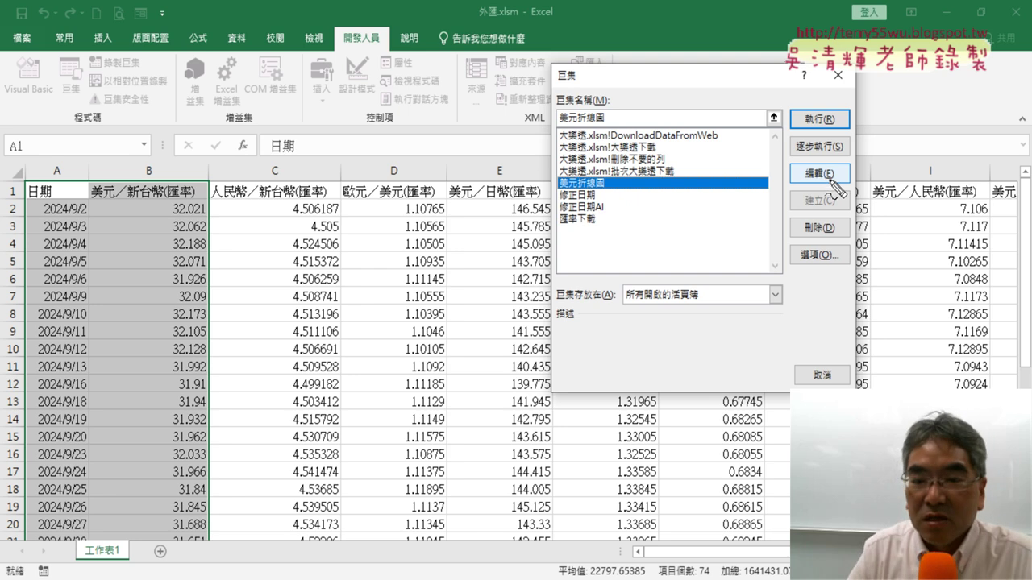
mouse_move(835, 187)
mouse_down()
mouse_move(867, 173)
mouse_move(828, 196)
mouse_up()
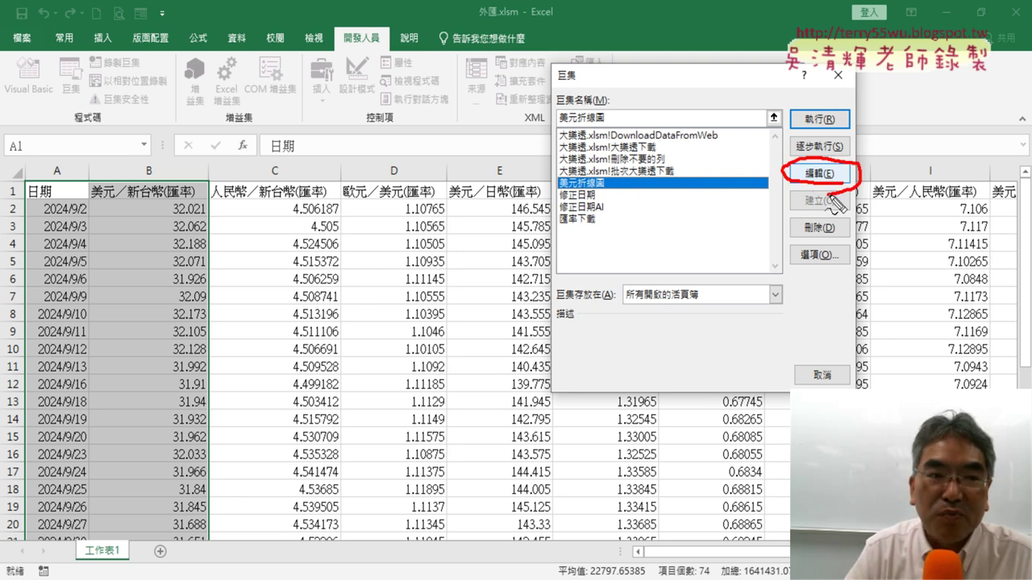
key(Escape)
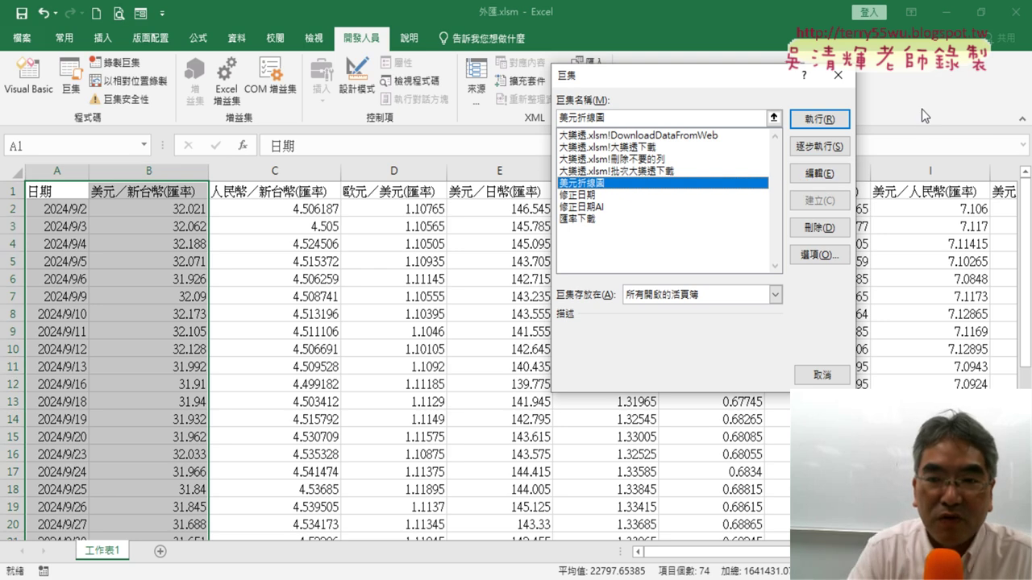
Open 美元折線圖 in the VBA editor beside the sheet and point out Module2.
click(835, 172)
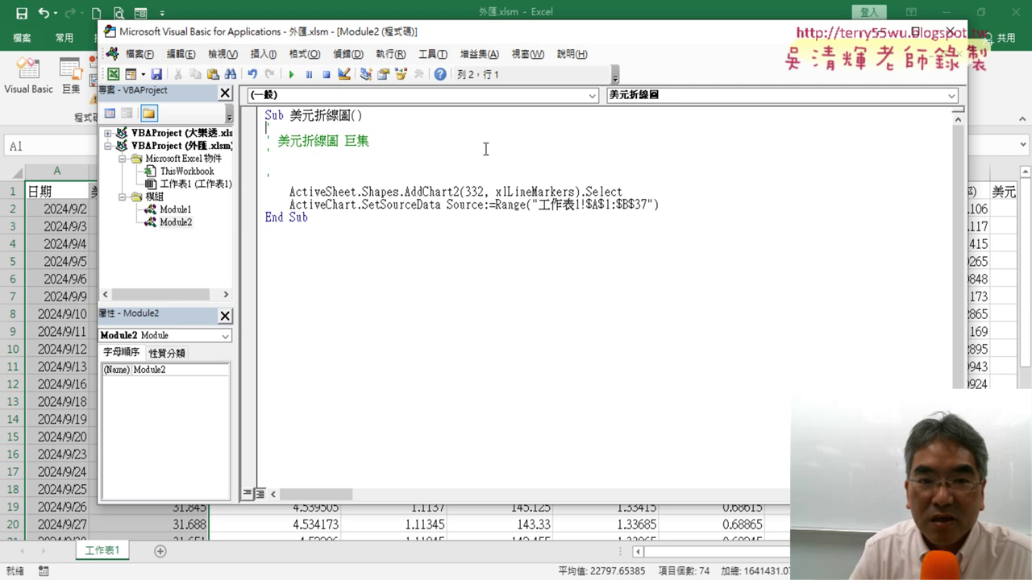
drag(506, 33, 668, 72)
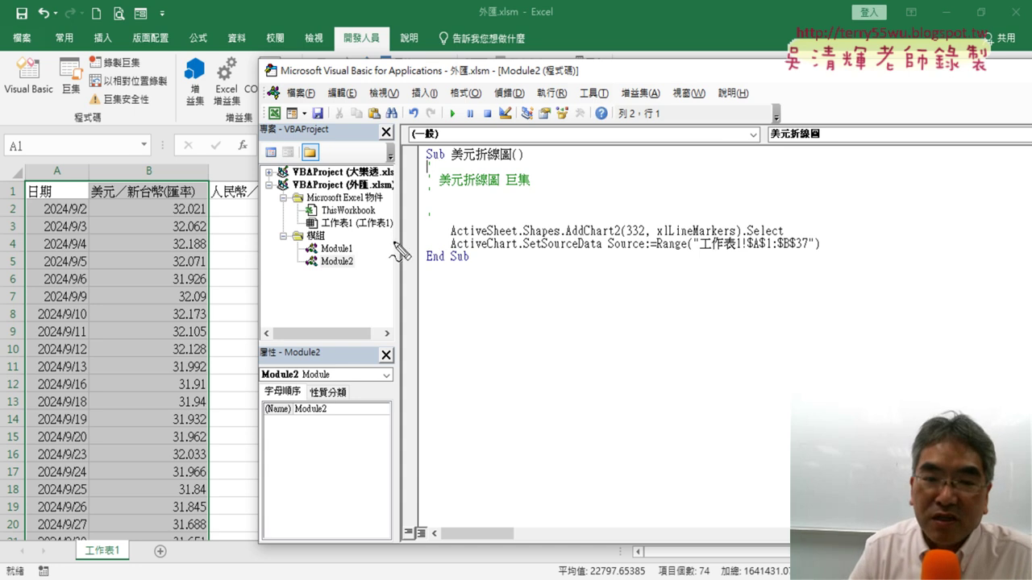
drag(300, 263, 355, 272)
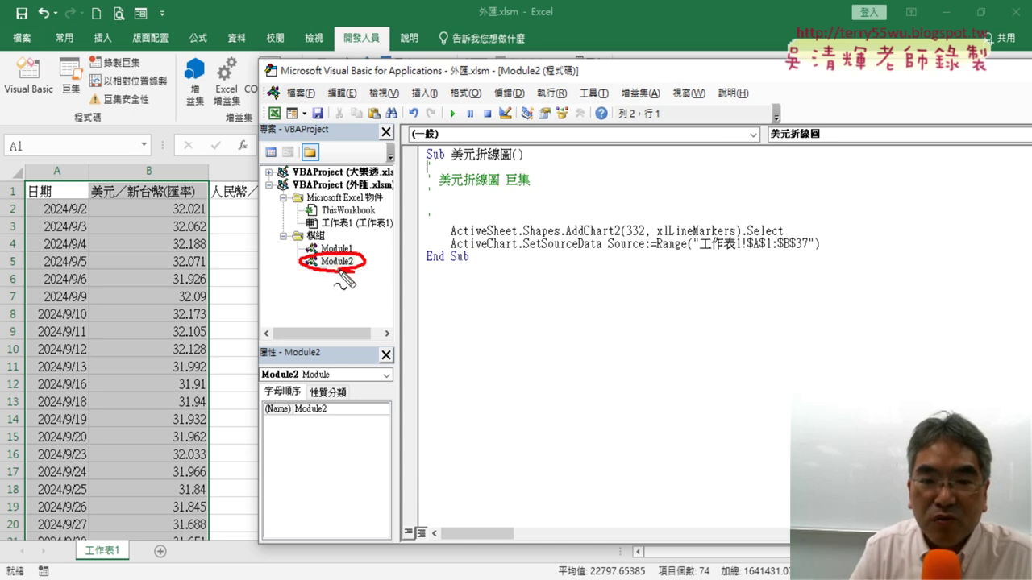
mouse_move(457, 361)
mouse_down()
mouse_move(361, 278)
mouse_move(385, 287)
mouse_up()
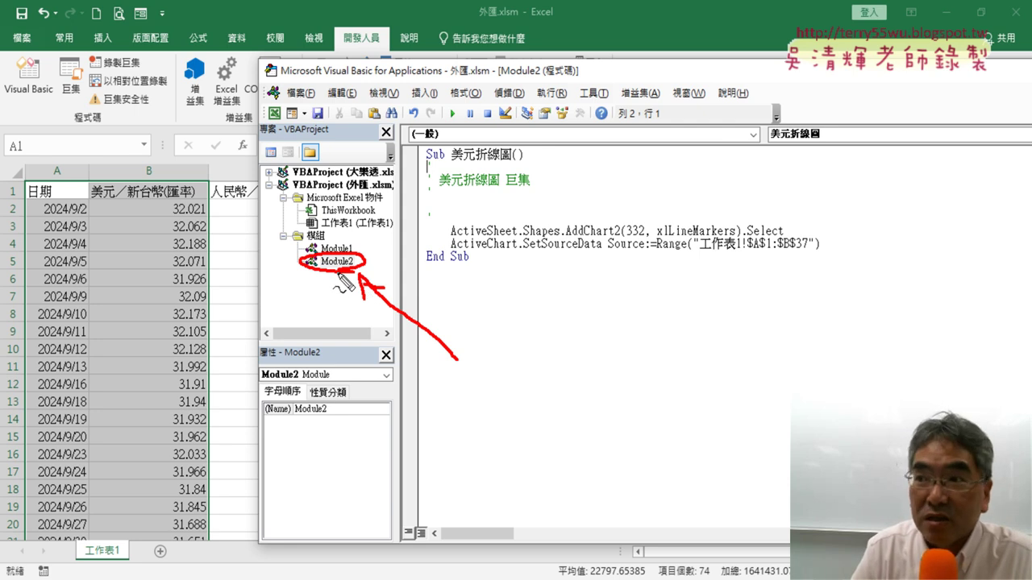
drag(360, 250, 403, 240)
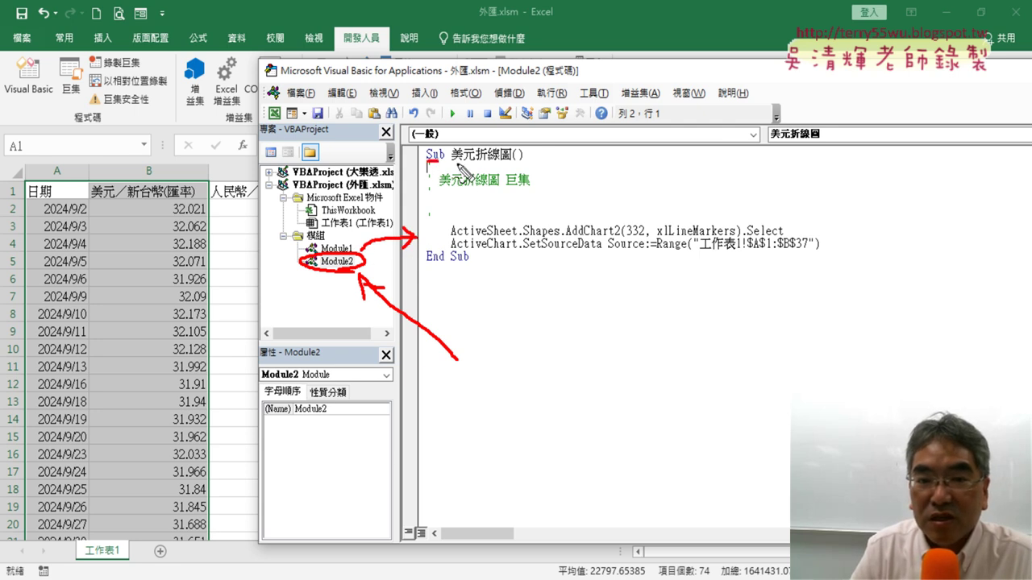
Mark the 美元折線圖 Sub from its name to its end, then clear the annotations.
drag(460, 162, 519, 167)
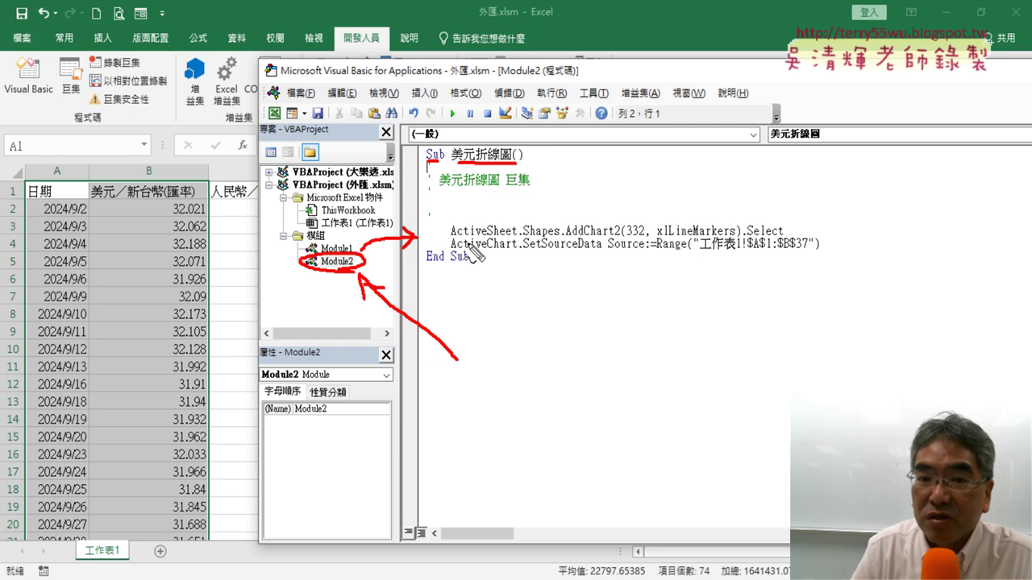
drag(428, 265, 467, 261)
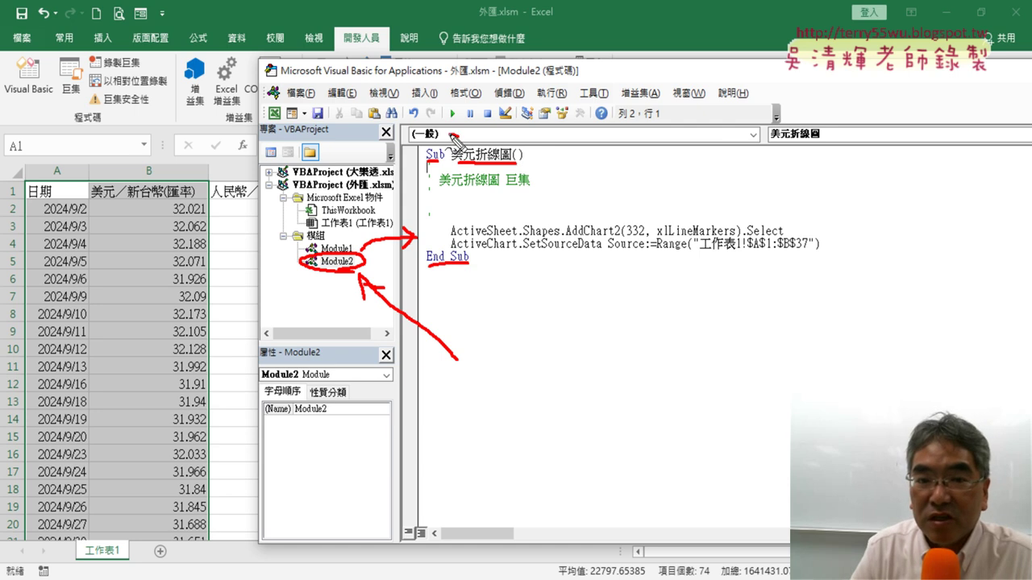
drag(455, 135, 454, 288)
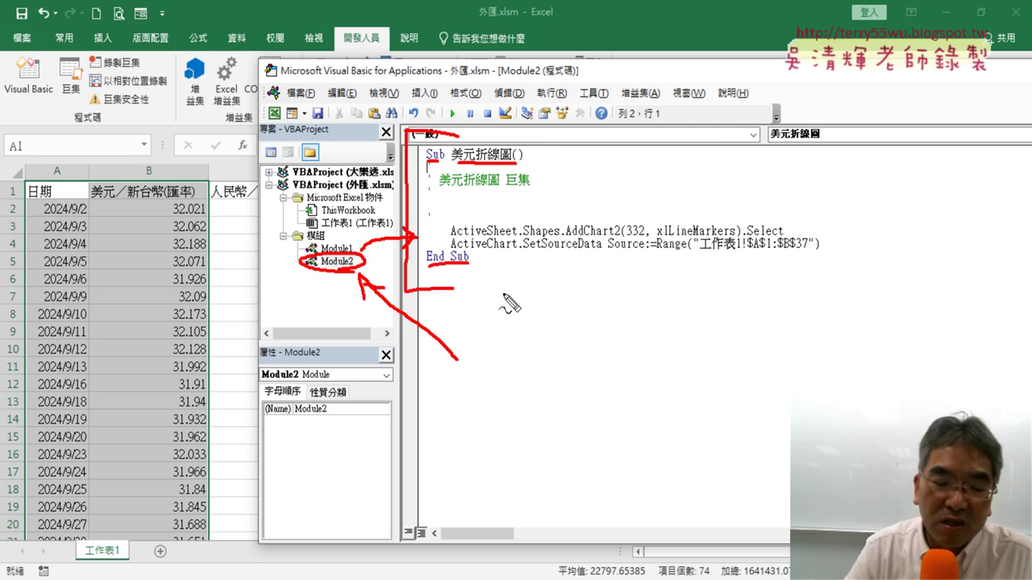
key(Escape)
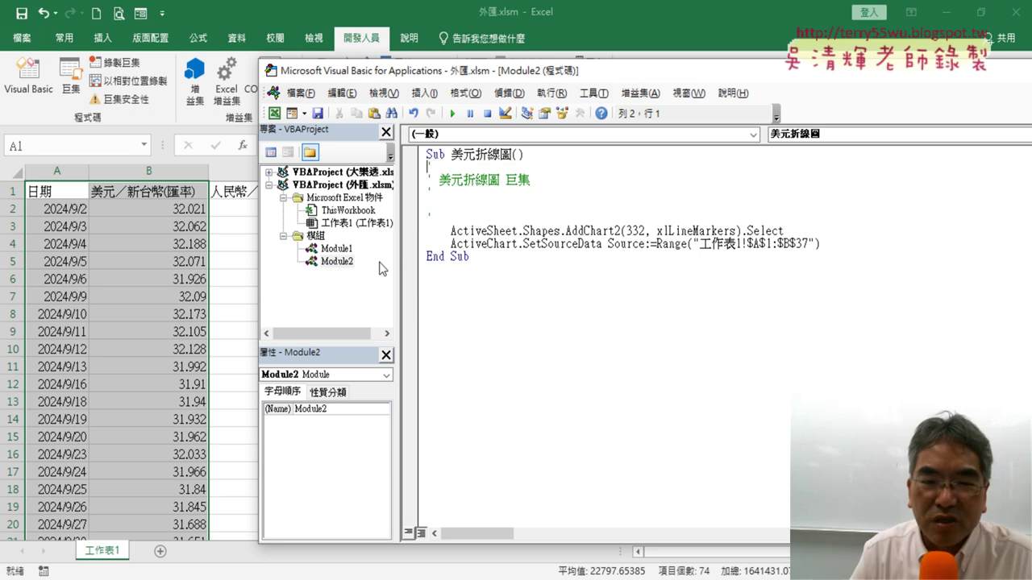
Cut the 美元折線圖 macro from Module2 and paste it at the end of Module1.
double_click(337, 248)
scroll(561, 268, down, 1)
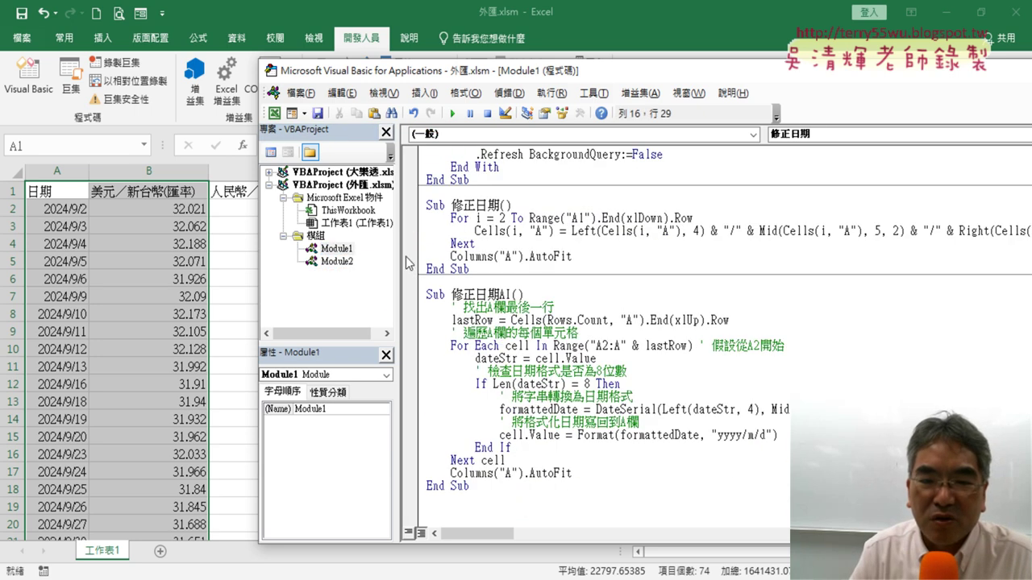
double_click(347, 264)
key(ctrl+a)
key(ctrl+c)
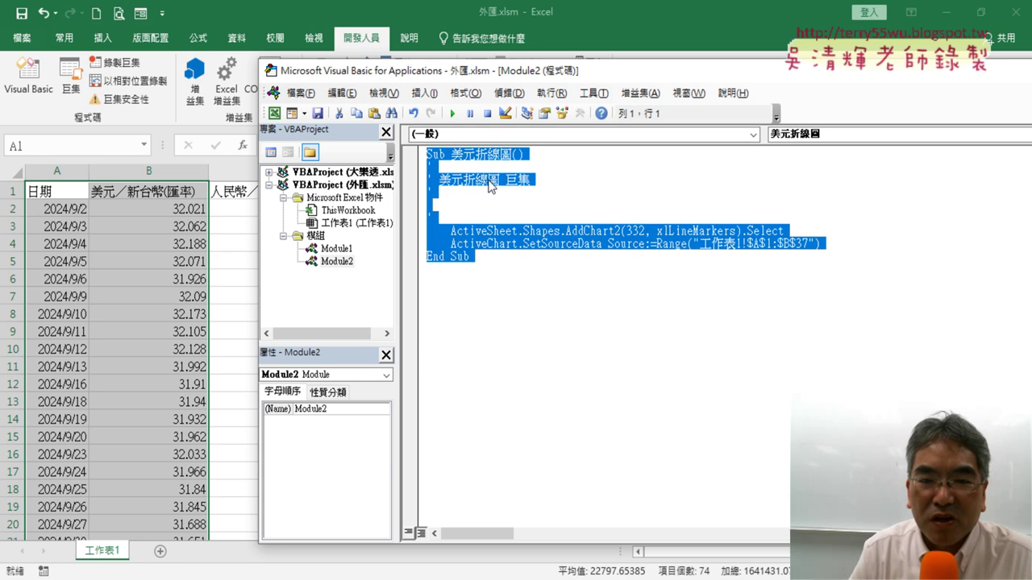
right_click(491, 185)
click(526, 192)
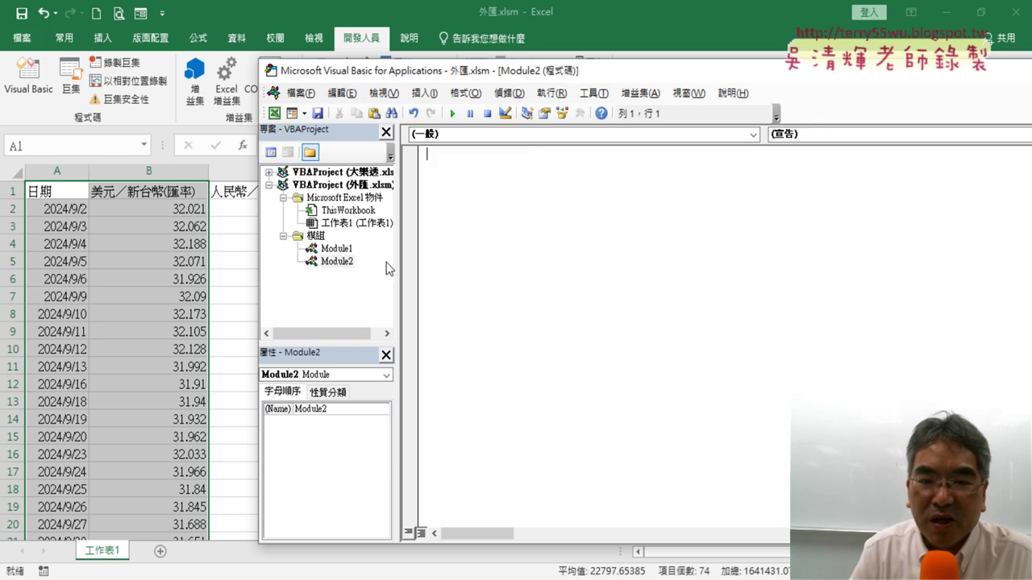
double_click(337, 248)
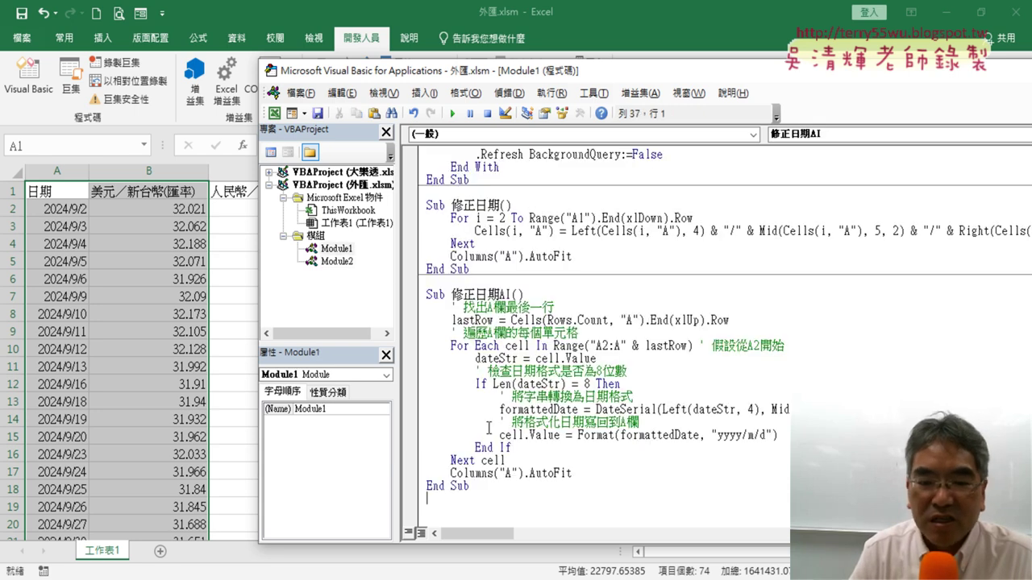
key(ctrl+v)
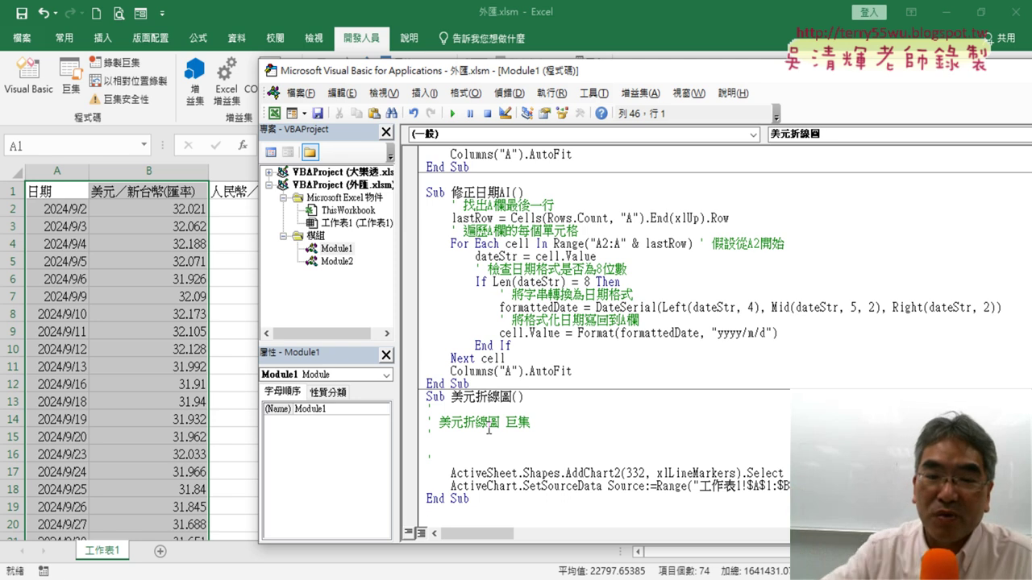
Remove Module2 from the VBA project without exporting it.
right_click(347, 265)
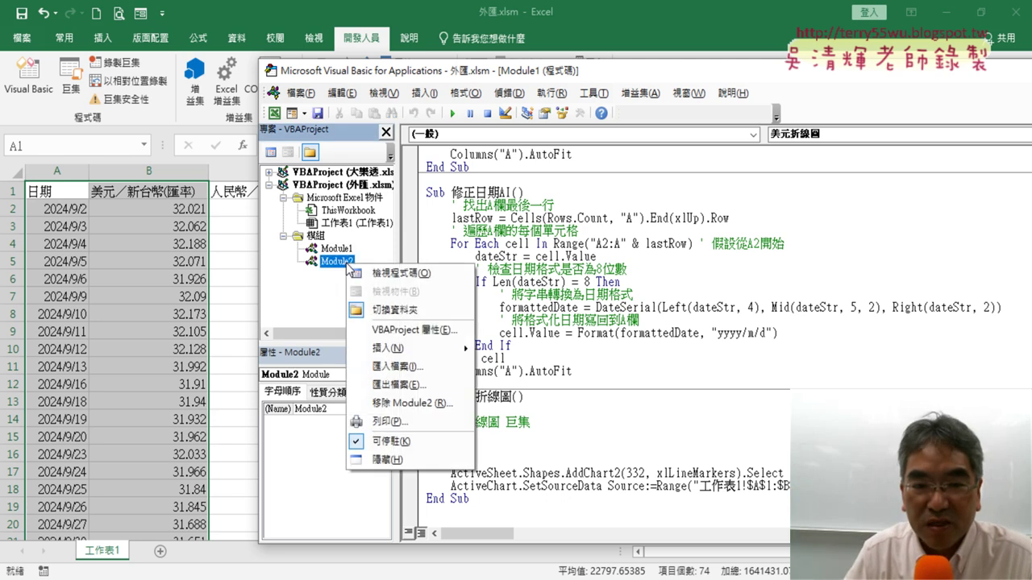
click(403, 404)
click(420, 358)
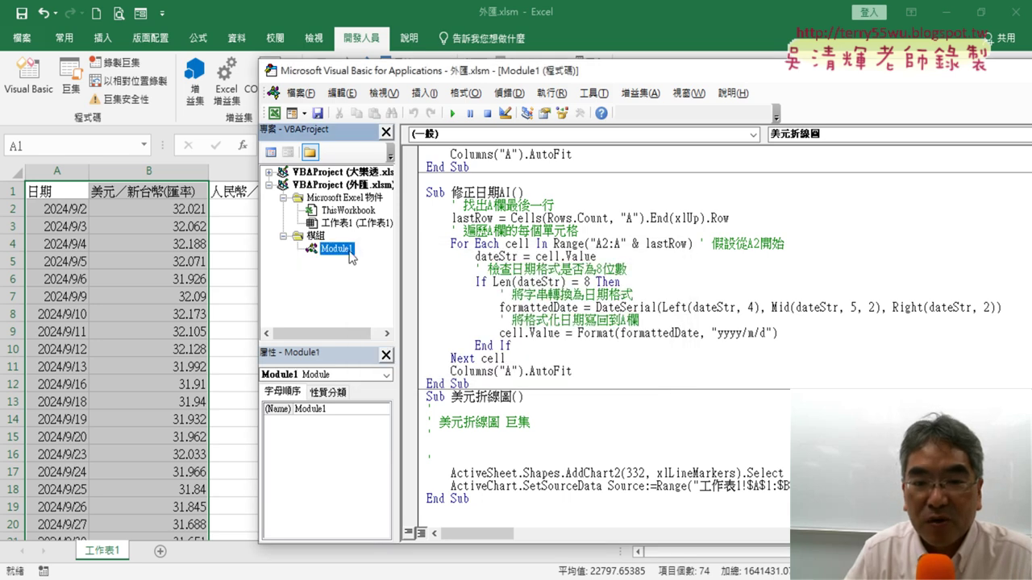
Delete the comment lines under Sub 美元折線圖, keeping only the AddChart2 and SetSourceData lines.
scroll(562, 385, down, 1)
drag(458, 443, 427, 409)
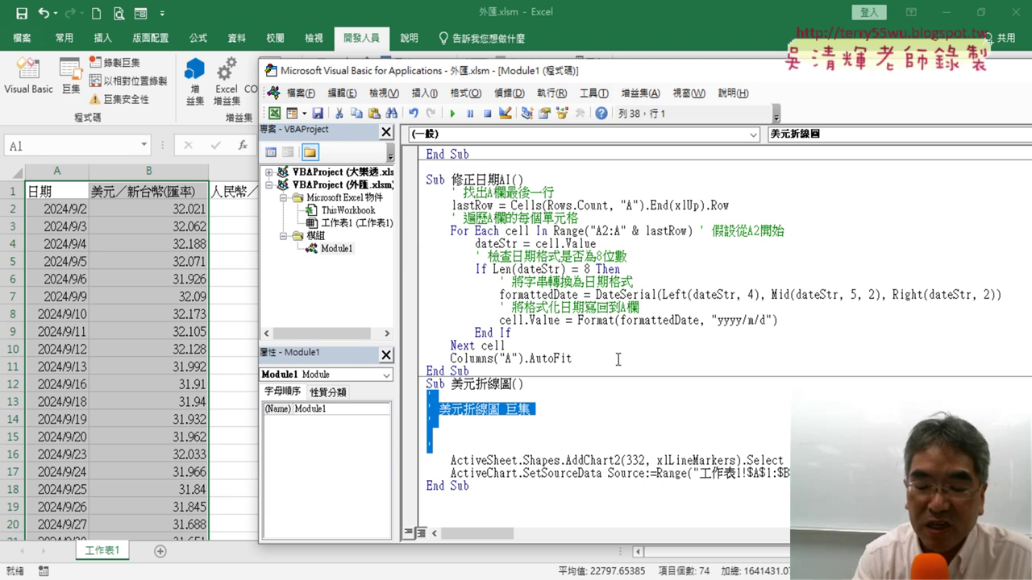
key(Delete)
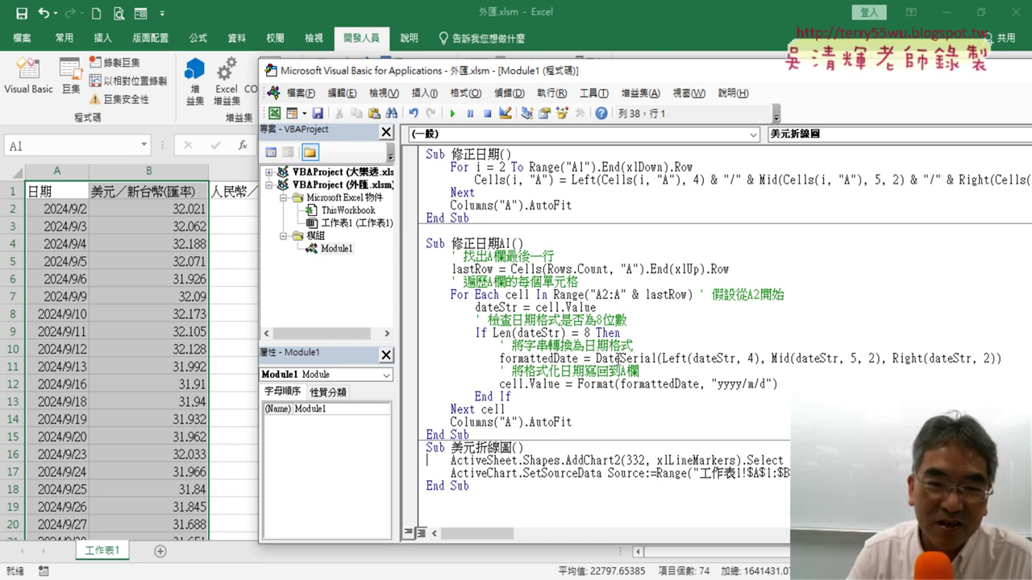
Run the trimmed 美元折線圖 macro and view the resulting line chart on 工作表1.
drag(516, 70, 667, 28)
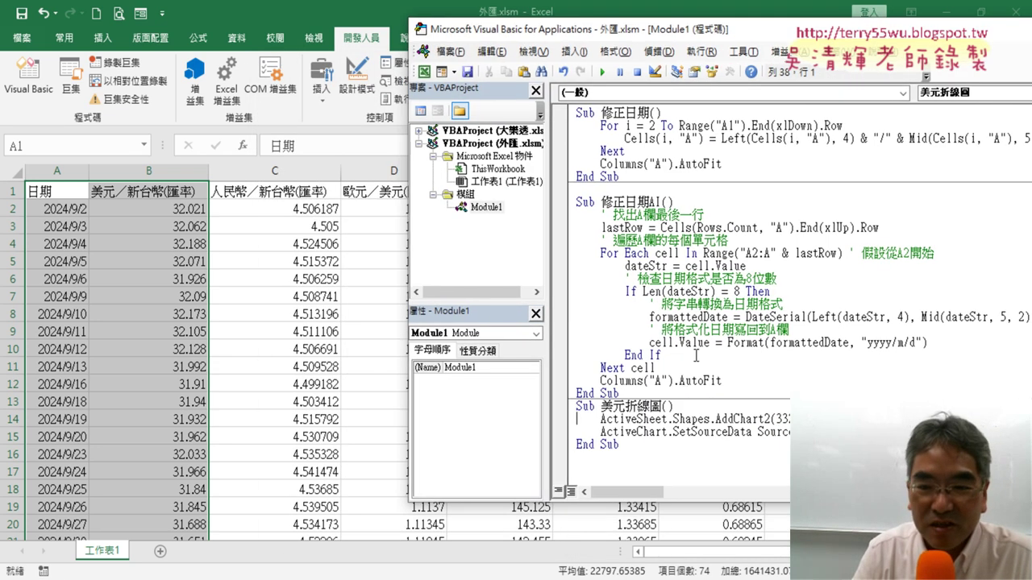
click(603, 73)
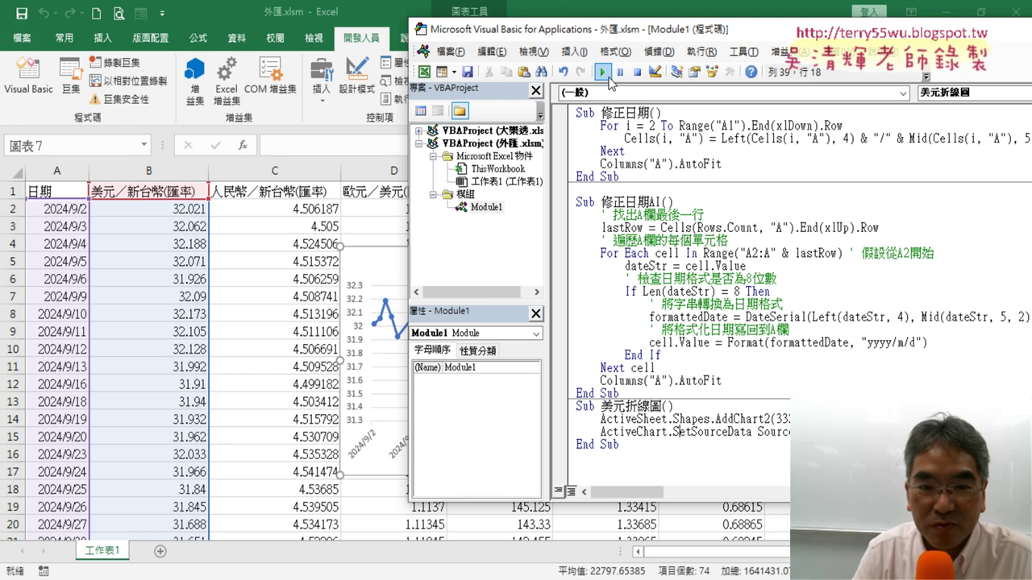
drag(564, 29, 813, 33)
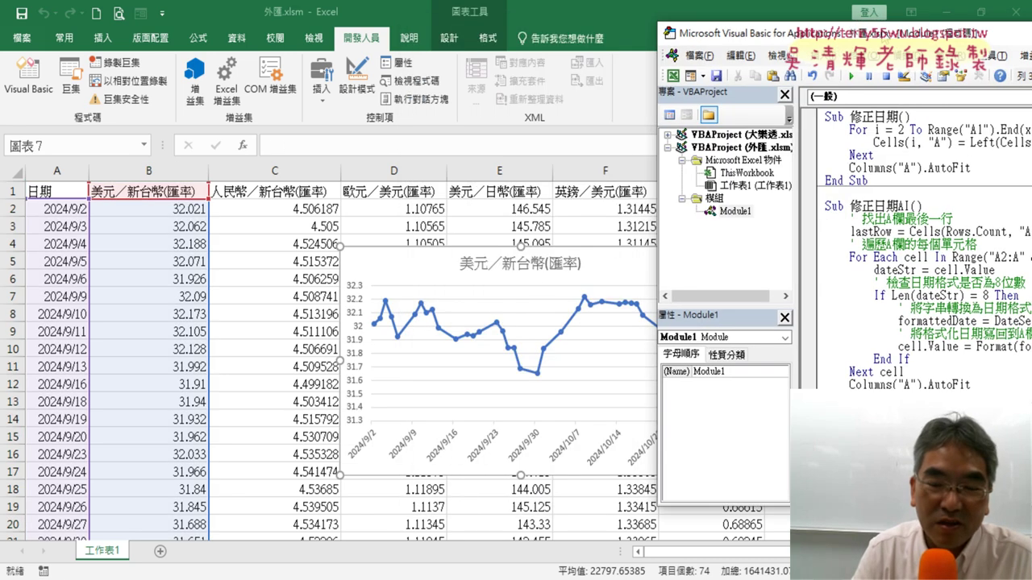
drag(884, 35, 297, 31)
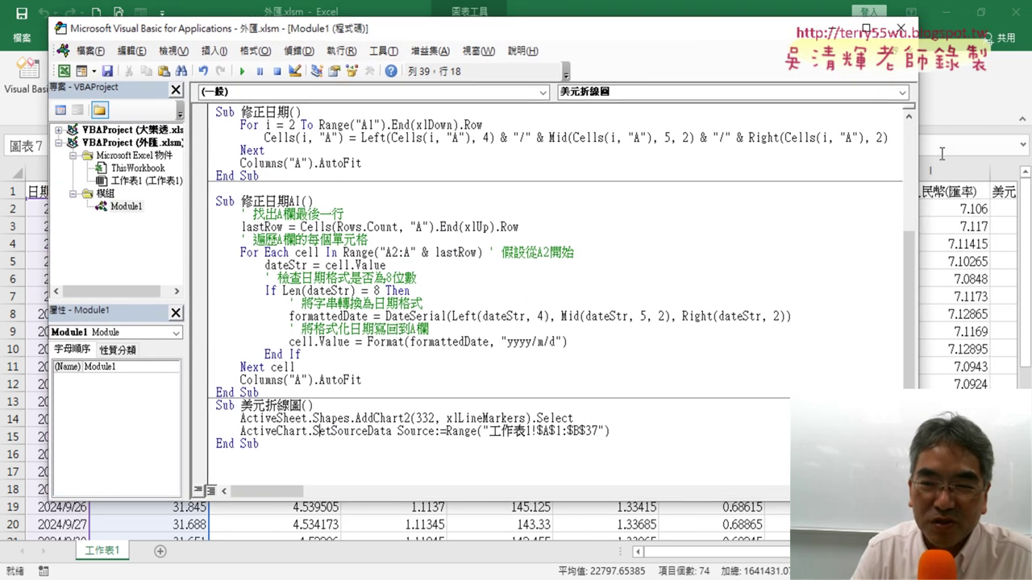
drag(920, 155, 665, 154)
Drag the 美元／新台幣(匯率) chart off the data to the top of column M.
key(alt+F11)
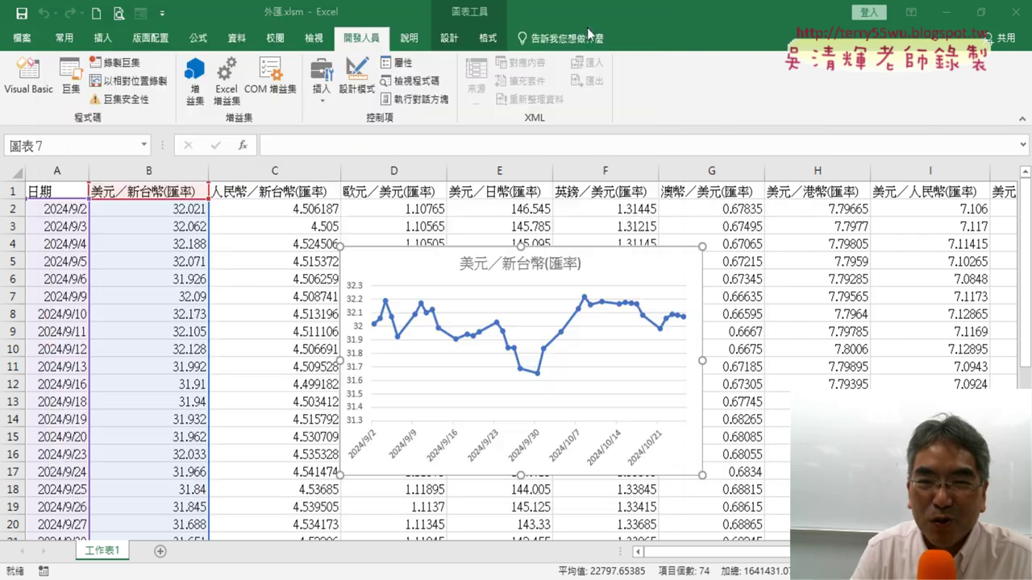
drag(685, 552, 766, 552)
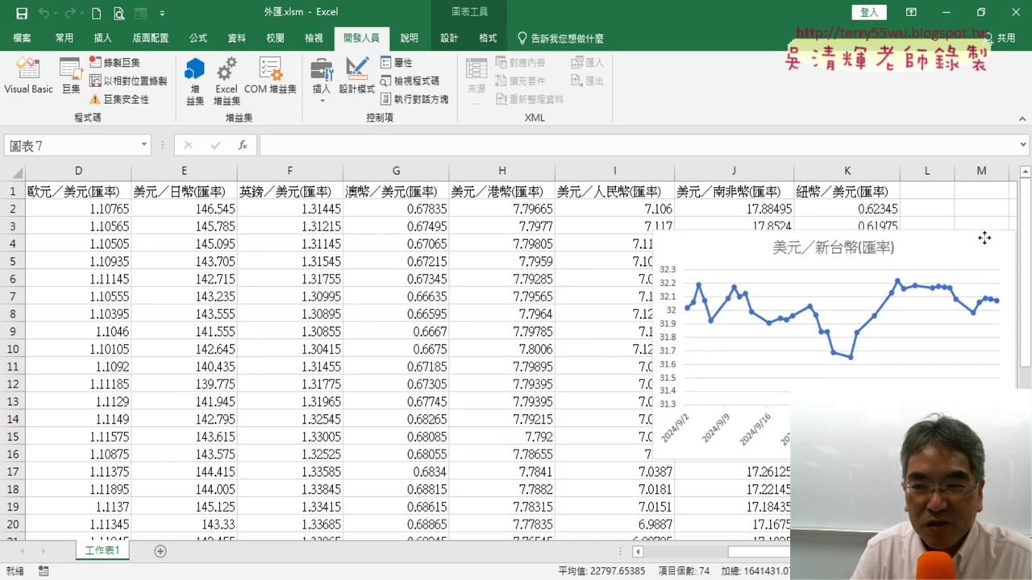
click(1011, 552)
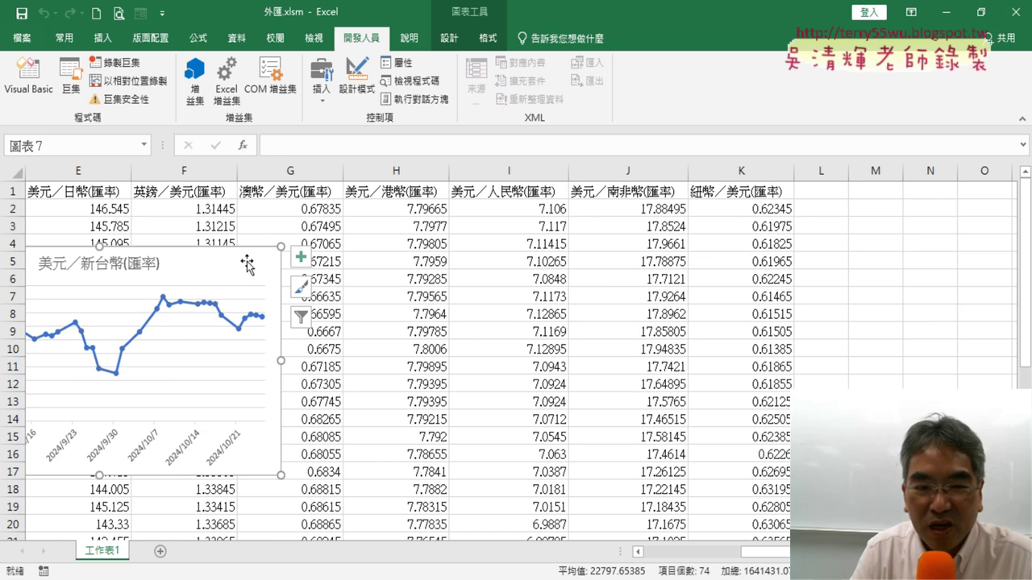
drag(245, 262, 980, 218)
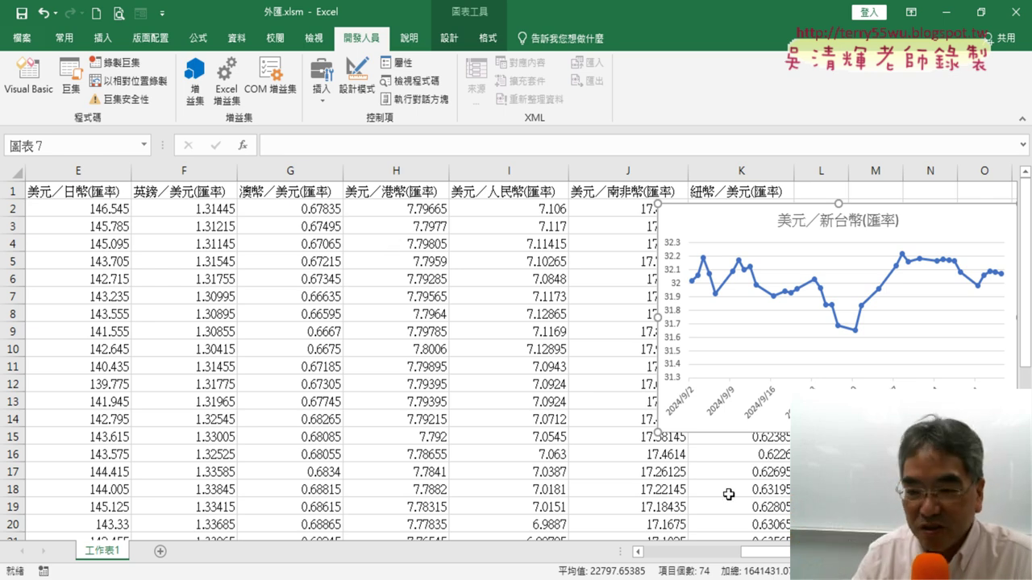
scroll(726, 490, right, 2)
scroll(516, 355, right, 1)
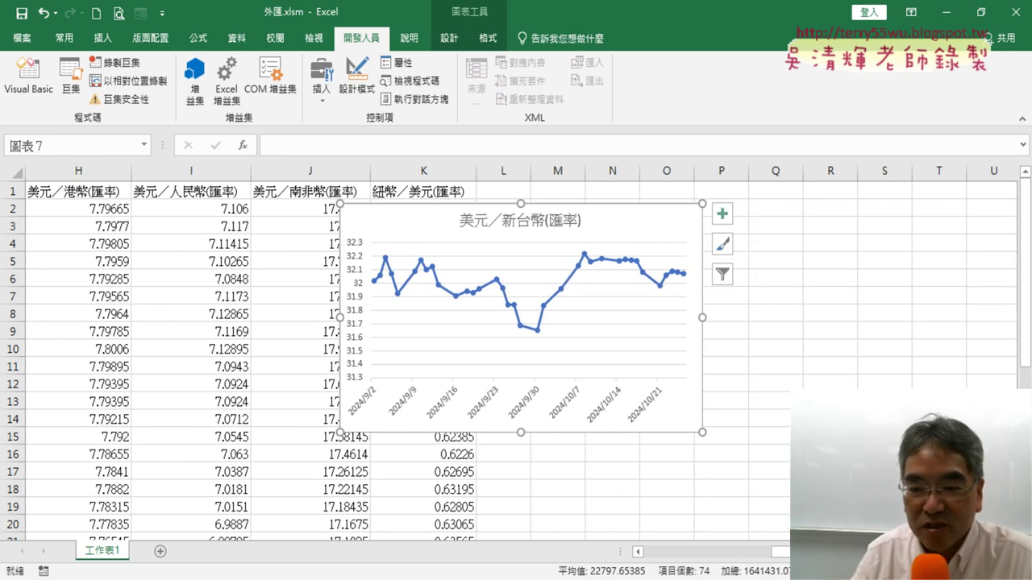
drag(604, 256, 812, 208)
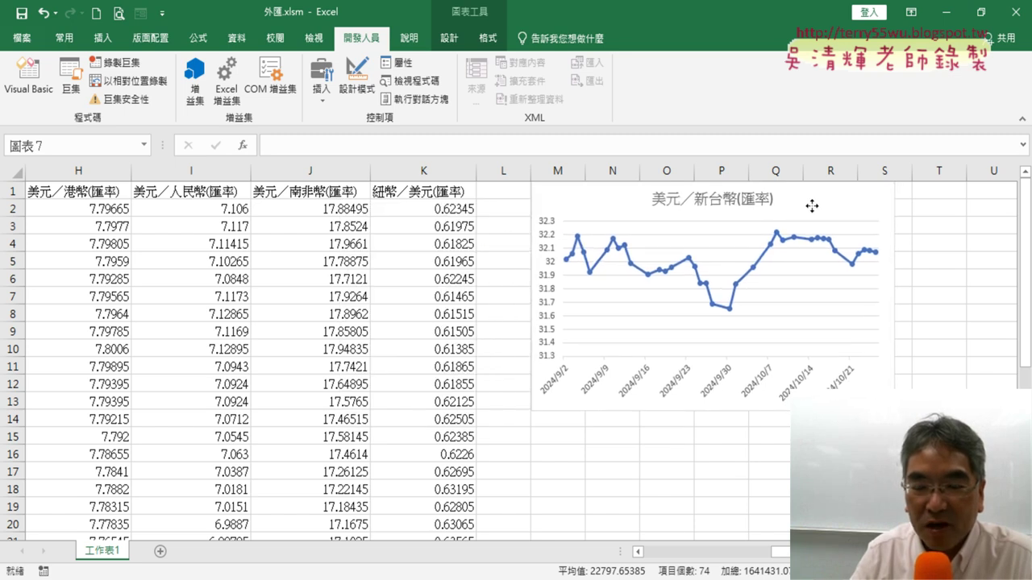
drag(812, 209, 809, 211)
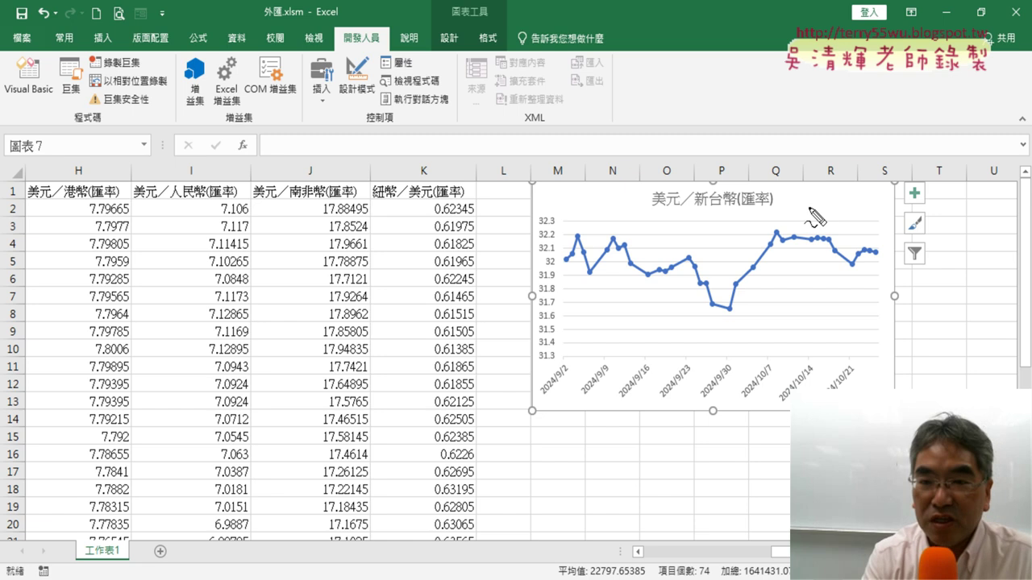
Mark the M1 corner with red ink, nudge the chart into place, and select M1.
mouse_move(154, 247)
mouse_down()
mouse_move(205, 221)
mouse_move(359, 193)
mouse_move(350, 204)
mouse_up()
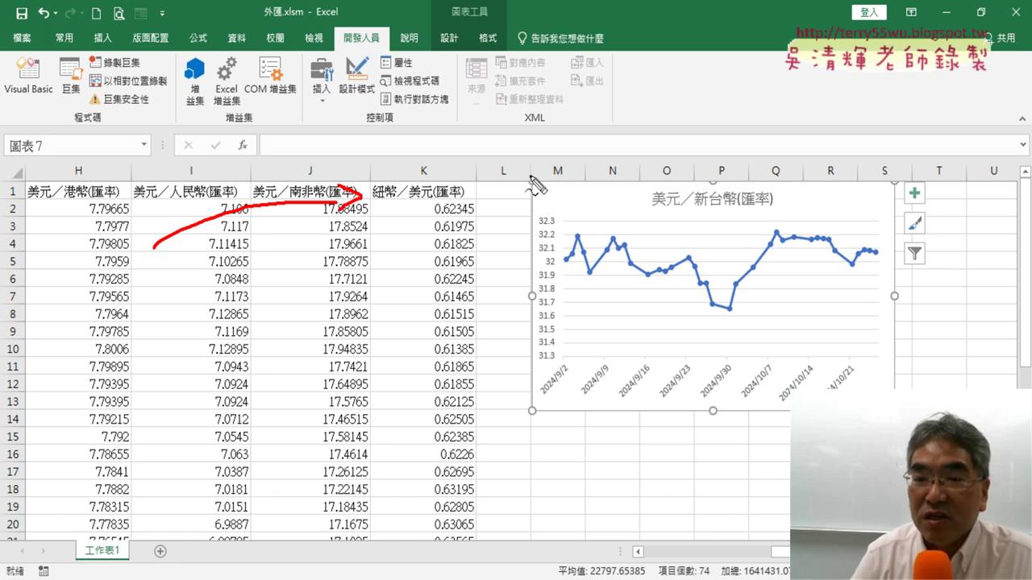
mouse_move(509, 182)
mouse_down()
mouse_move(555, 179)
mouse_move(524, 222)
mouse_up()
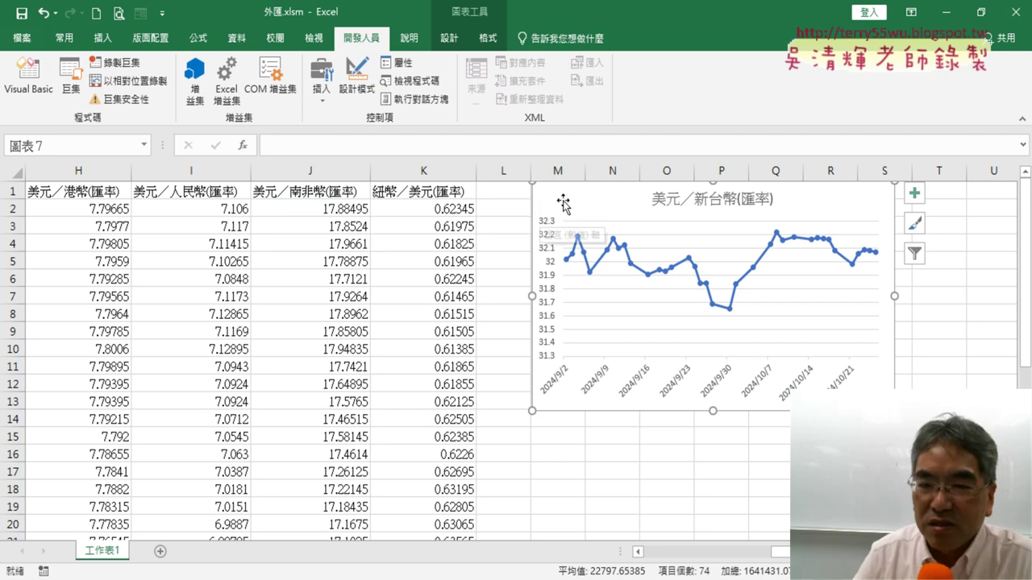
drag(577, 199, 639, 252)
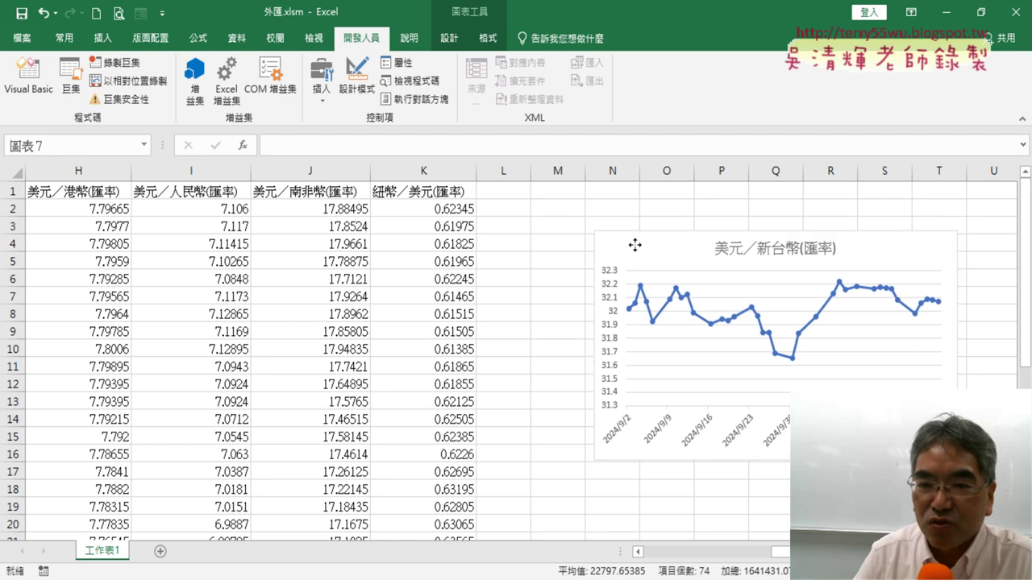
click(556, 193)
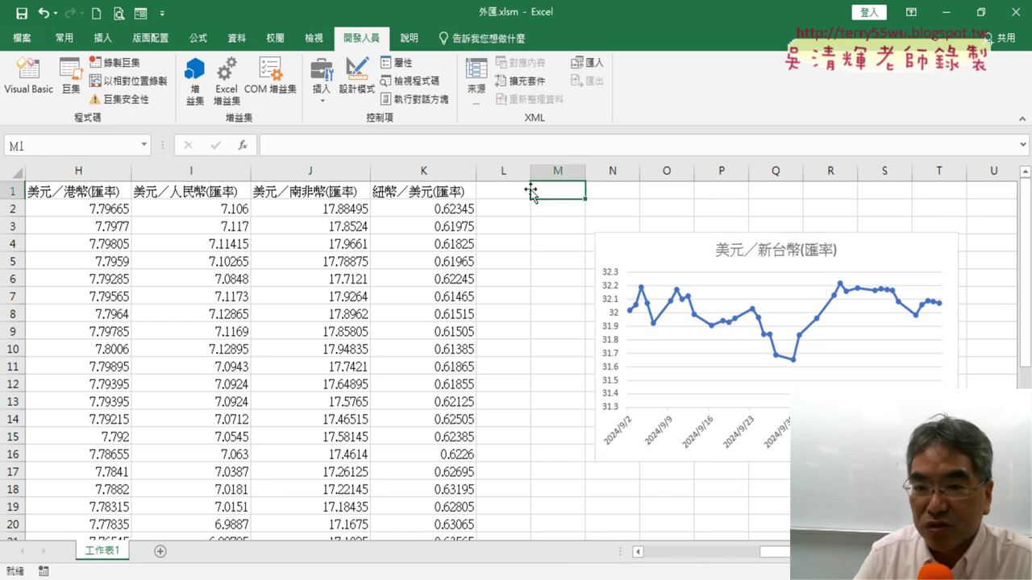
Align the chart to column M with red ink guides, then clear them and delete the chart.
drag(651, 249, 587, 193)
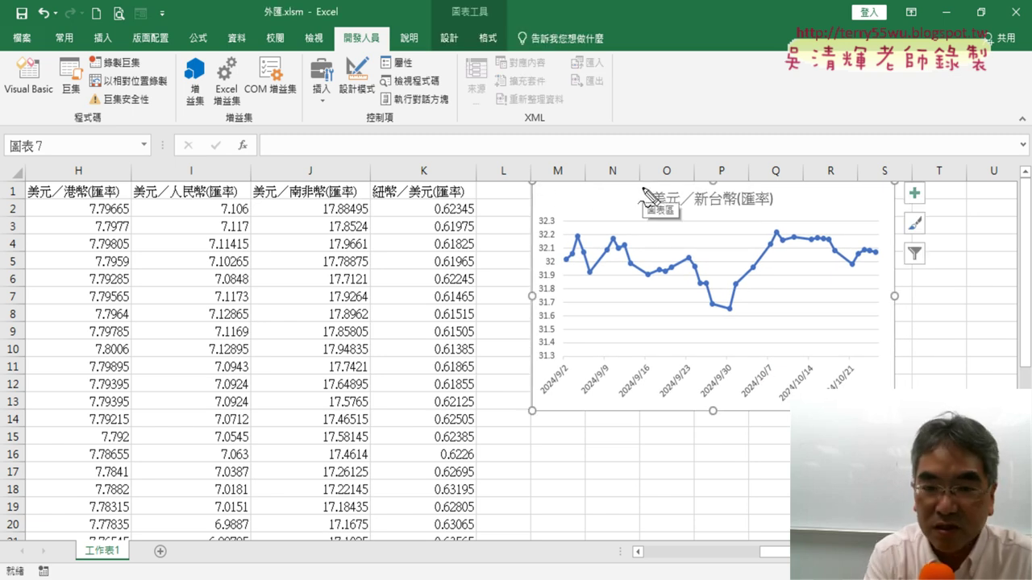
drag(532, 160, 530, 253)
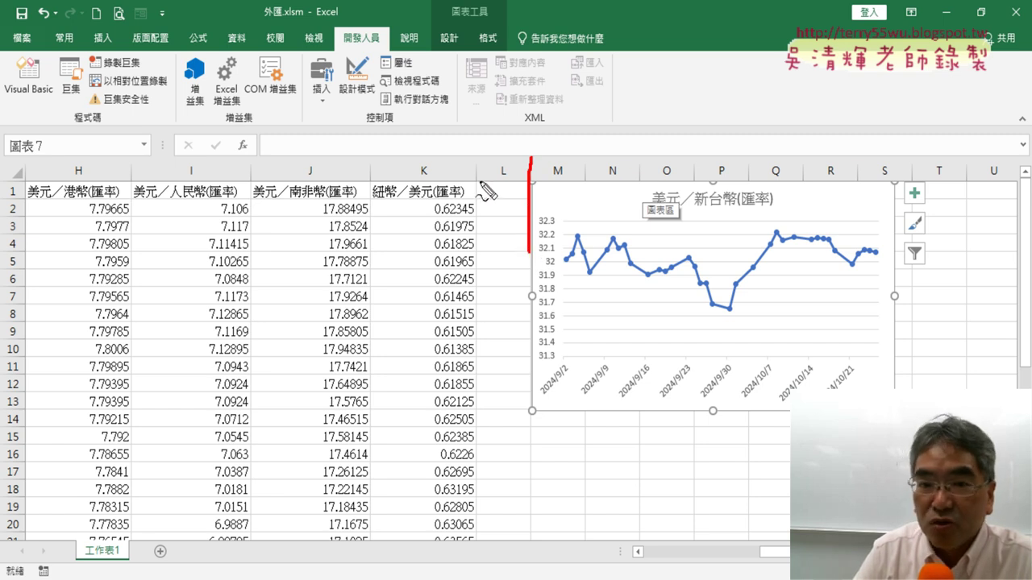
drag(479, 181, 631, 183)
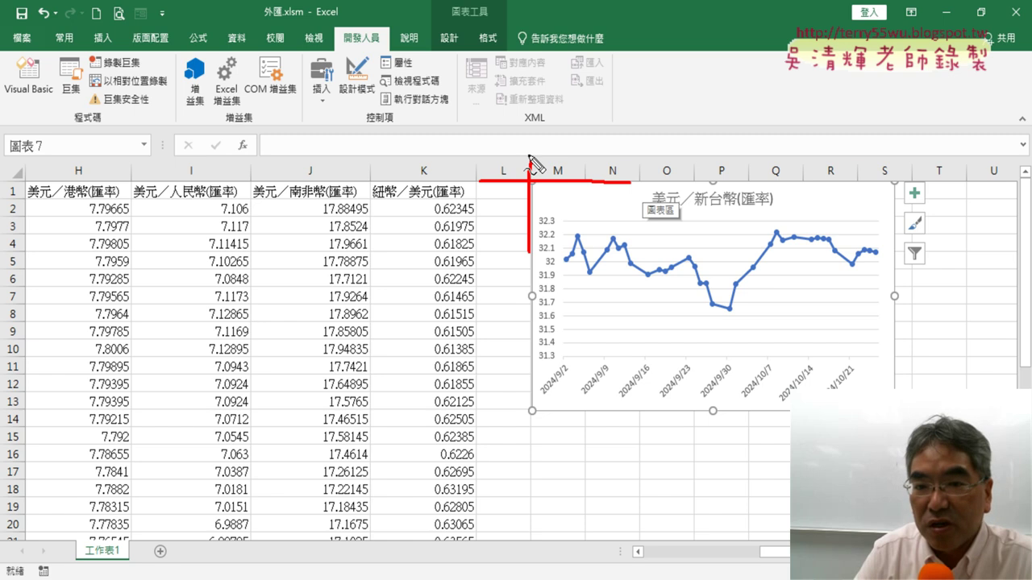
drag(533, 179, 536, 255)
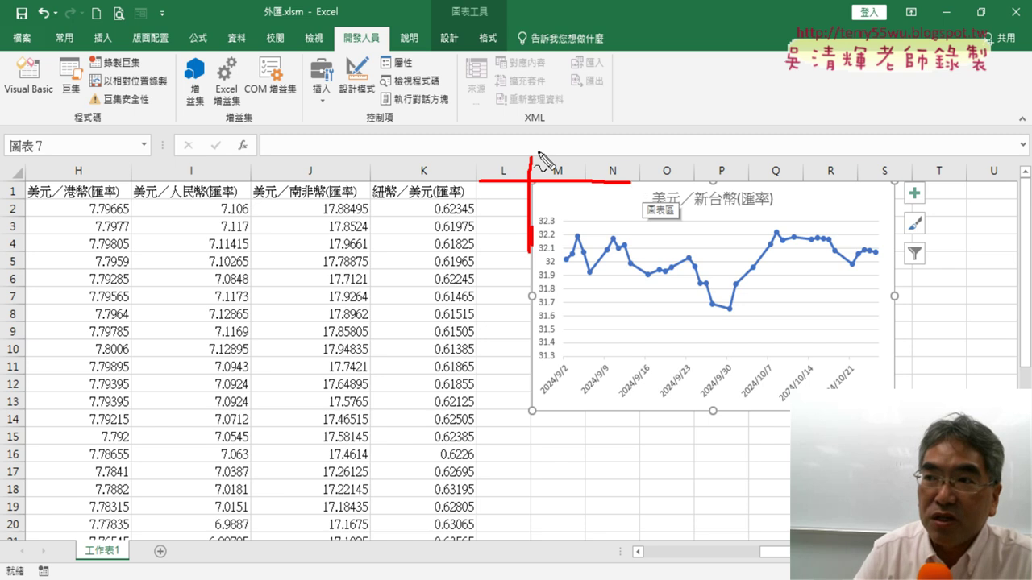
key(Escape)
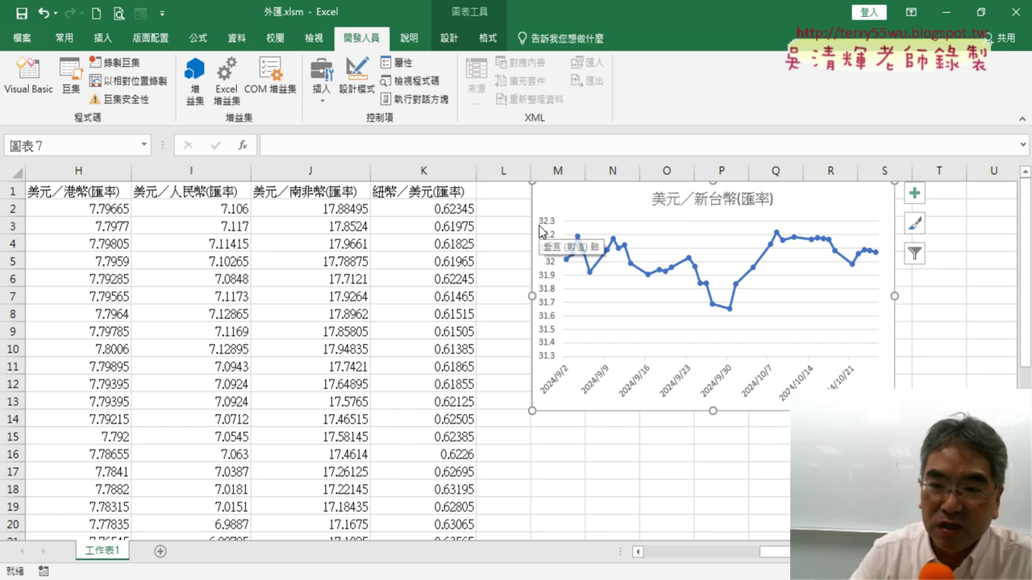
key(Delete)
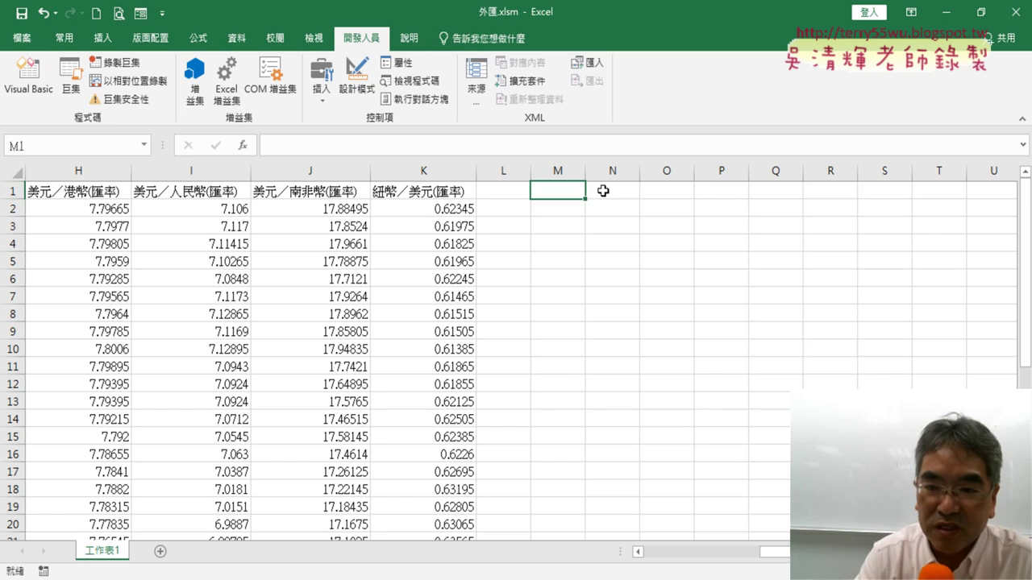
Open the VBA editor, widen its code window, and select AddChart2 in the 美元折線圖 sub.
click(33, 95)
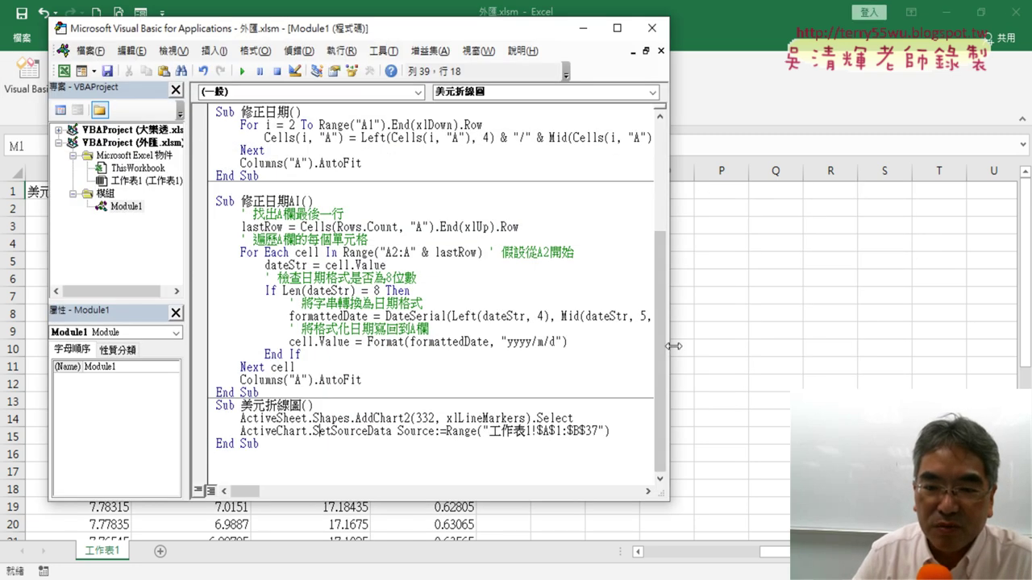
drag(669, 344, 895, 344)
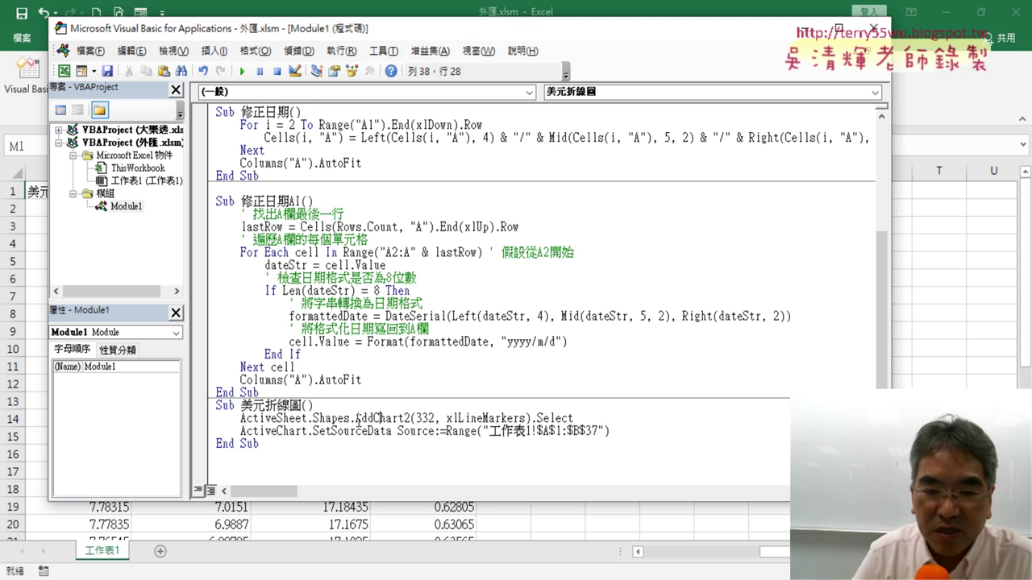
drag(356, 419, 398, 419)
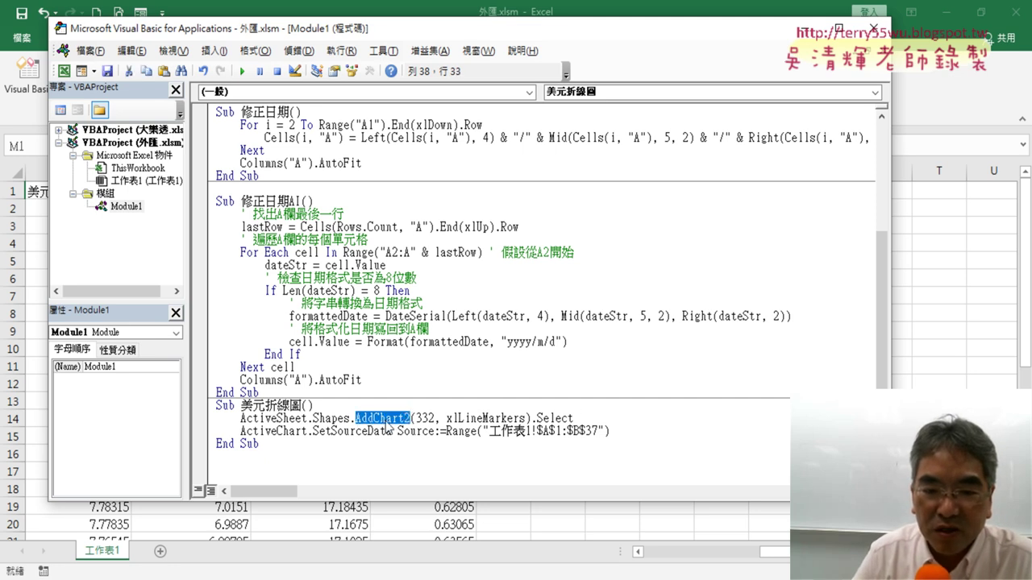
click(388, 423)
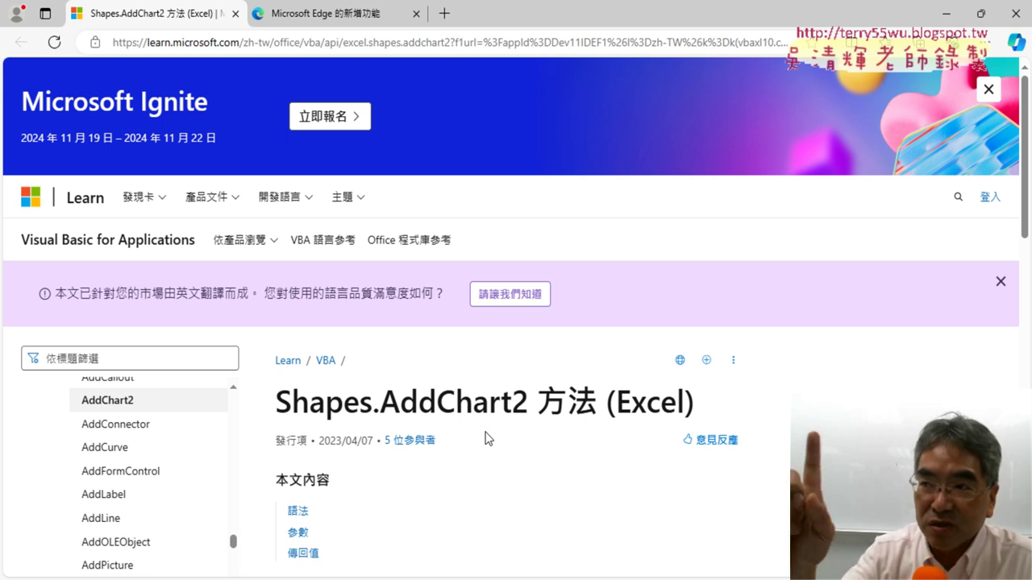
Scroll the AddChart2 help page to its syntax, highlighting the Shape return and first parameters.
scroll(509, 400, down, 3)
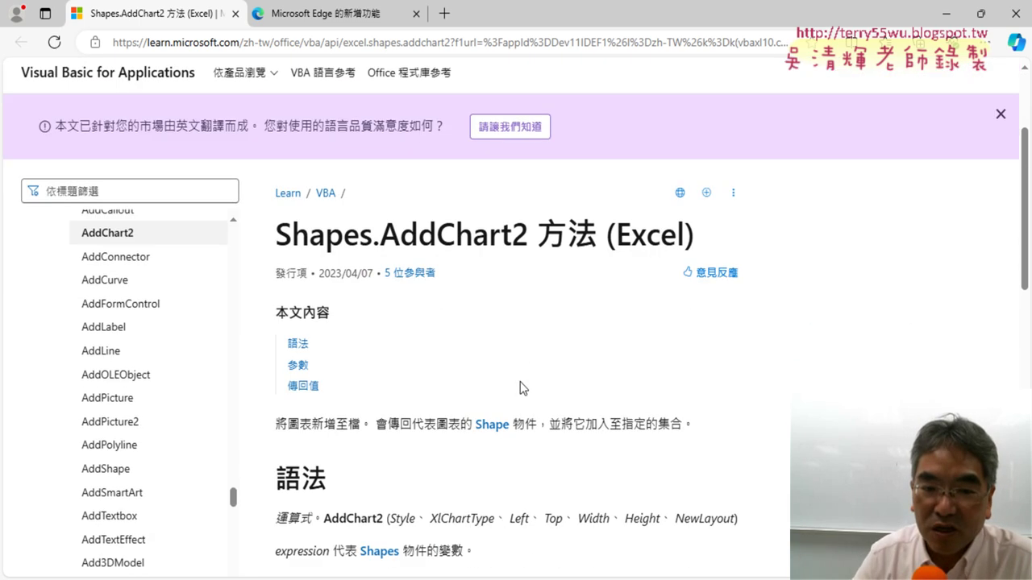
drag(380, 163, 661, 163)
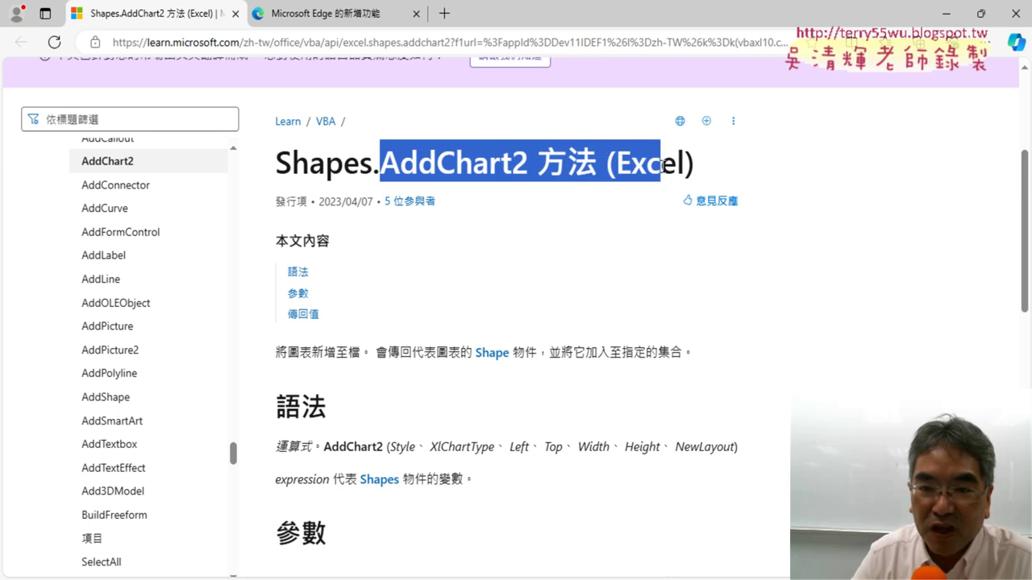
scroll(553, 262, down, 1)
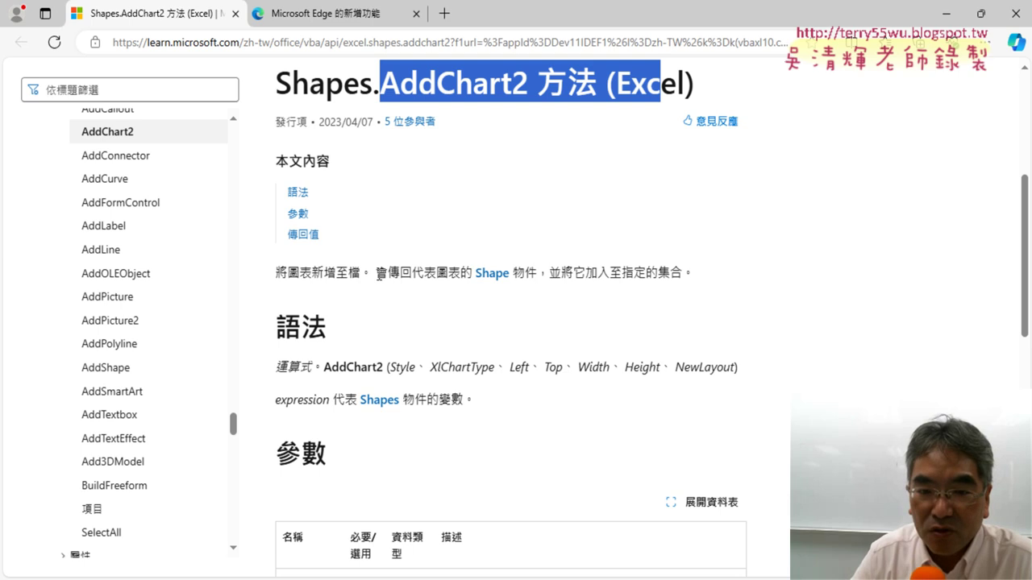
drag(536, 272, 421, 268)
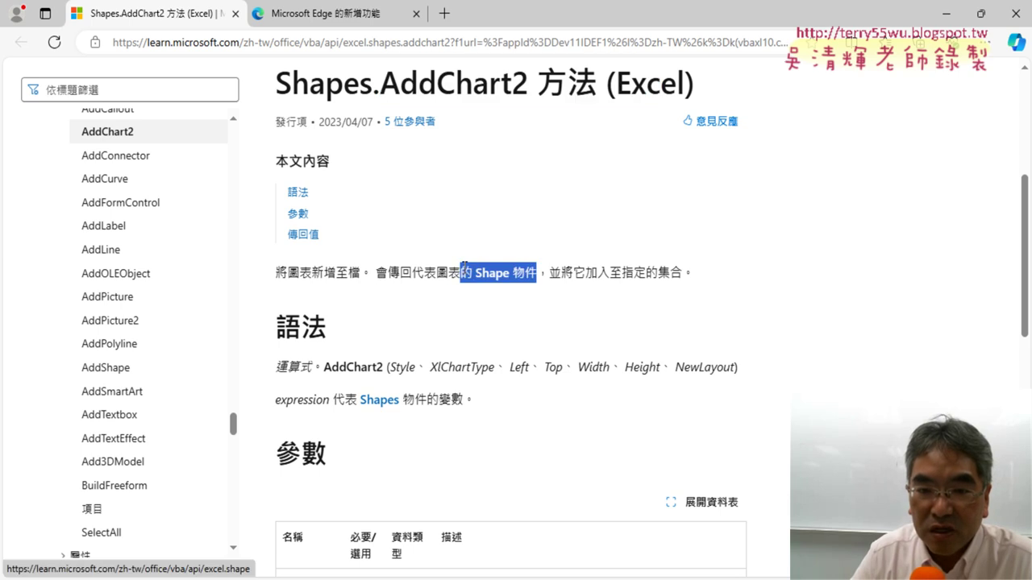
drag(549, 273, 683, 273)
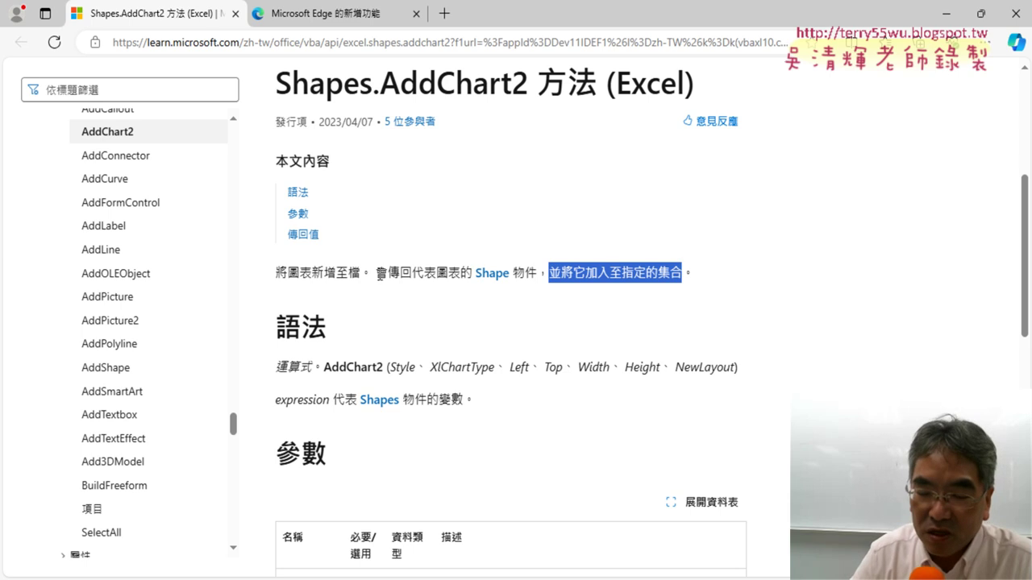
scroll(330, 209, down, 2)
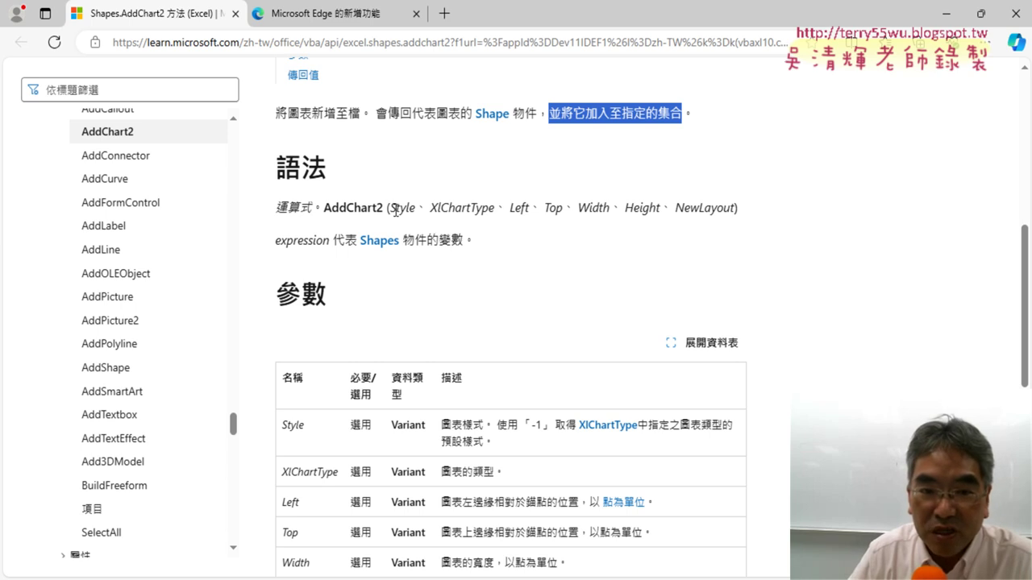
drag(390, 207, 493, 207)
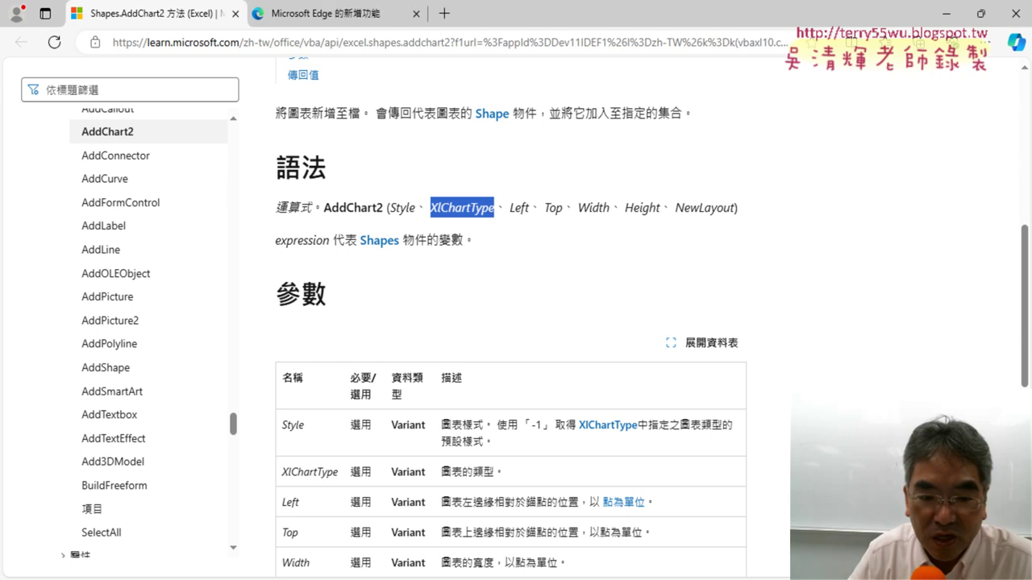
Position the VBA code window beside the AddChart2 documentation.
click(393, 540)
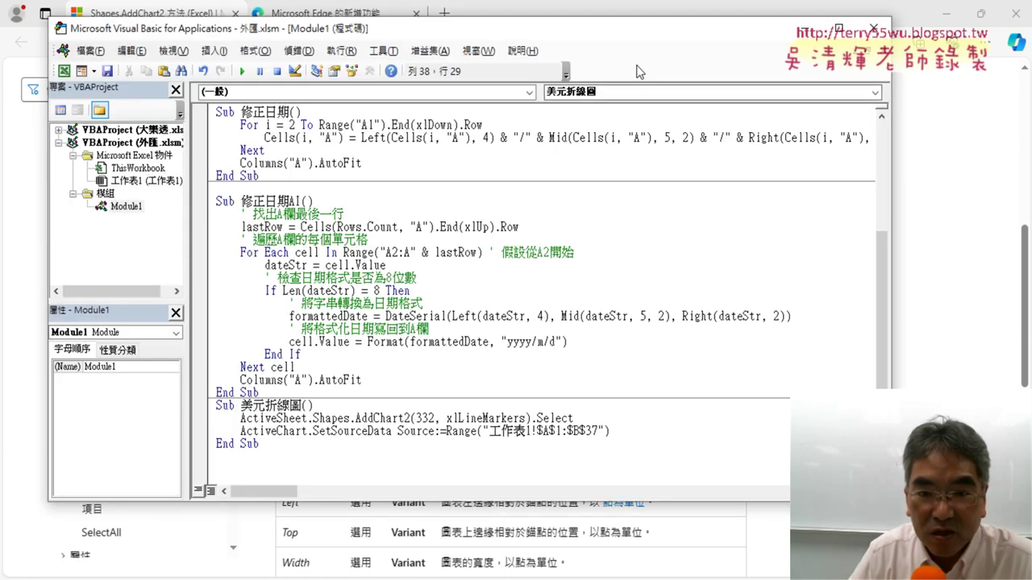
mouse_move(529, 32)
mouse_down()
mouse_move(720, 194)
mouse_move(881, 38)
mouse_move(841, 30)
mouse_up()
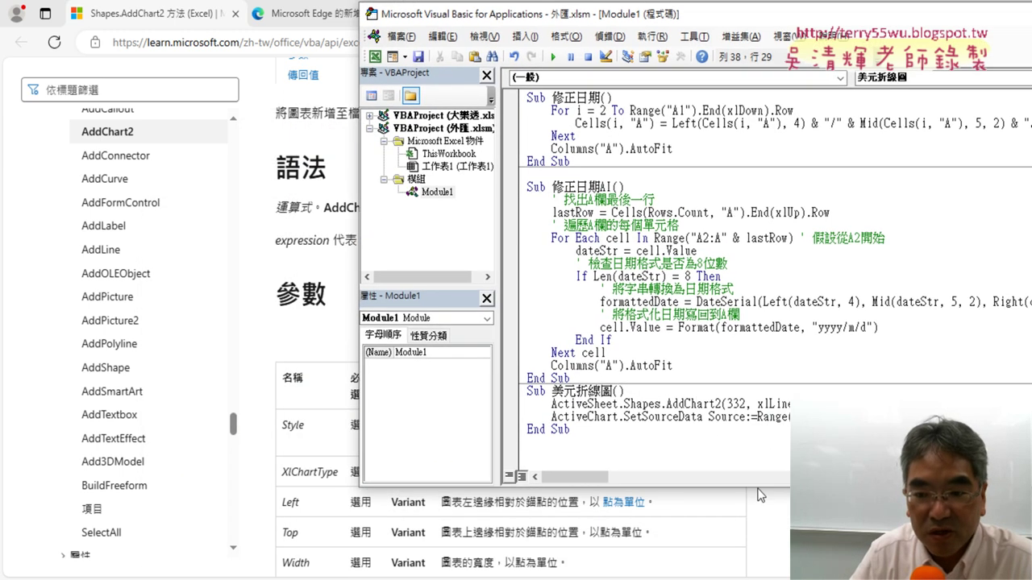
drag(758, 484, 759, 449)
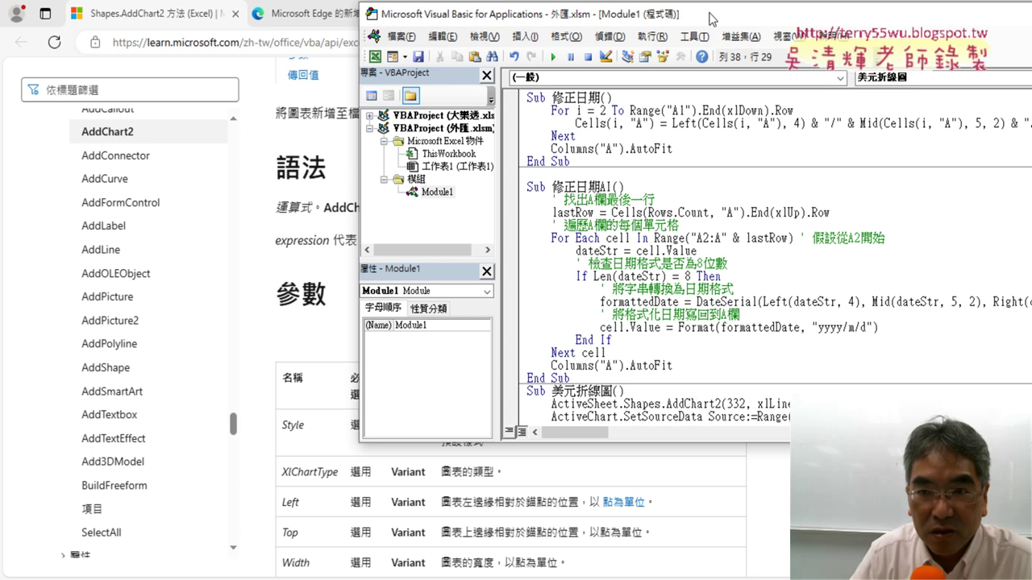
mouse_move(710, 18)
mouse_down()
mouse_move(861, 26)
mouse_move(853, 24)
mouse_up()
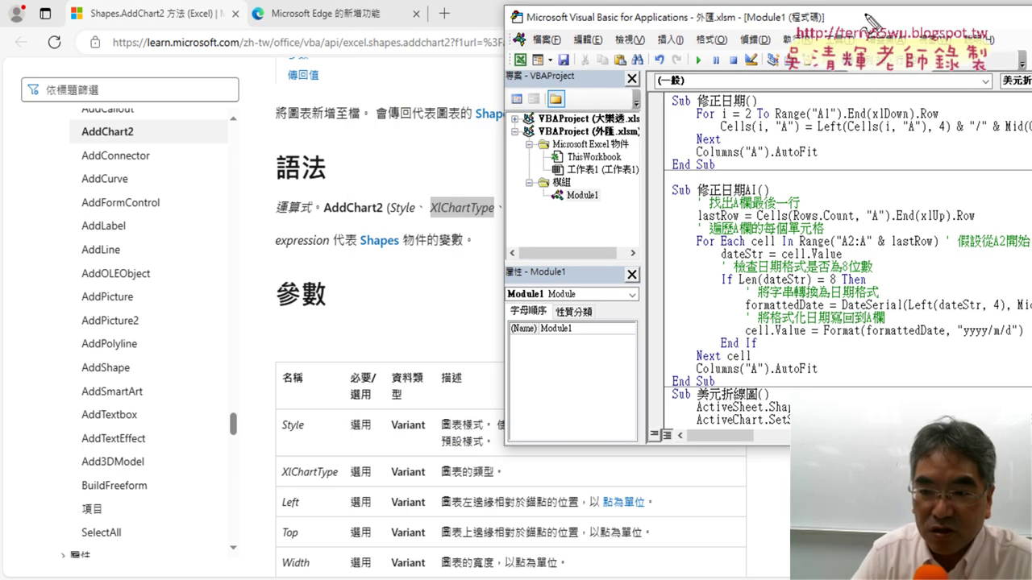
Draw arrows linking 332 to Style and xlLineMarkers to XlChartType, then clear them.
drag(389, 215, 419, 211)
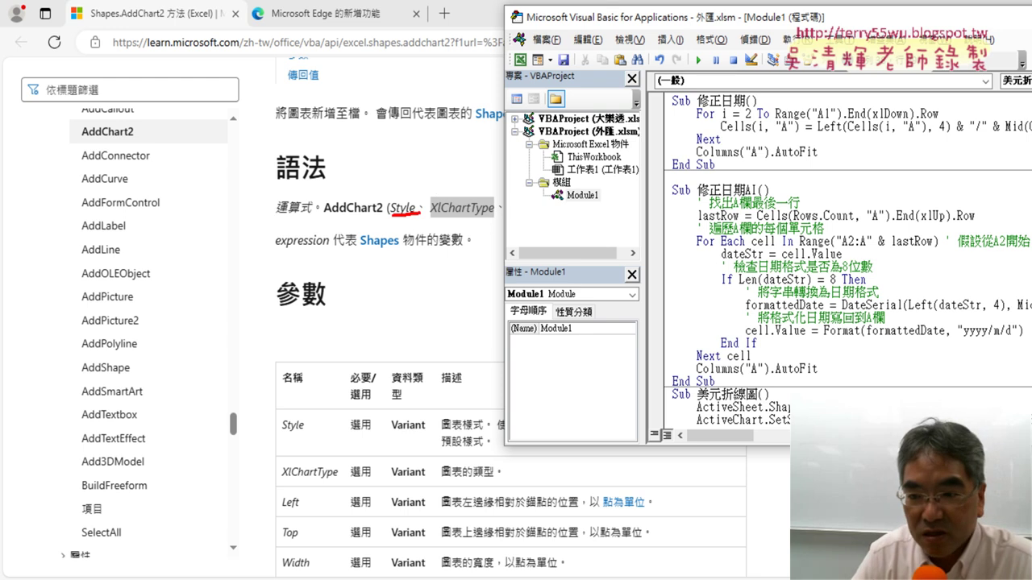
drag(886, 387, 440, 202)
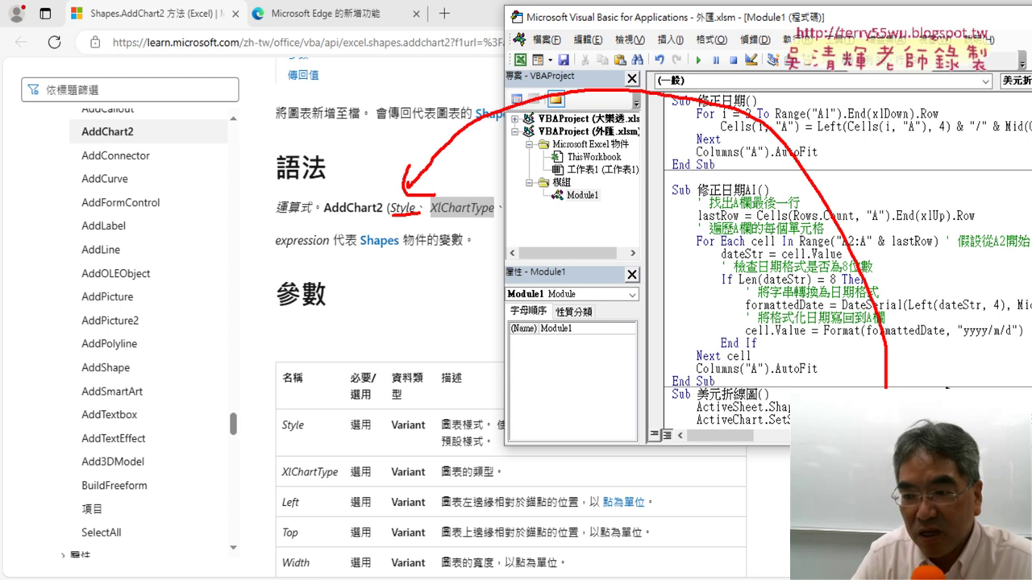
mouse_move(945, 387)
mouse_down()
mouse_move(488, 169)
mouse_move(556, 193)
mouse_up()
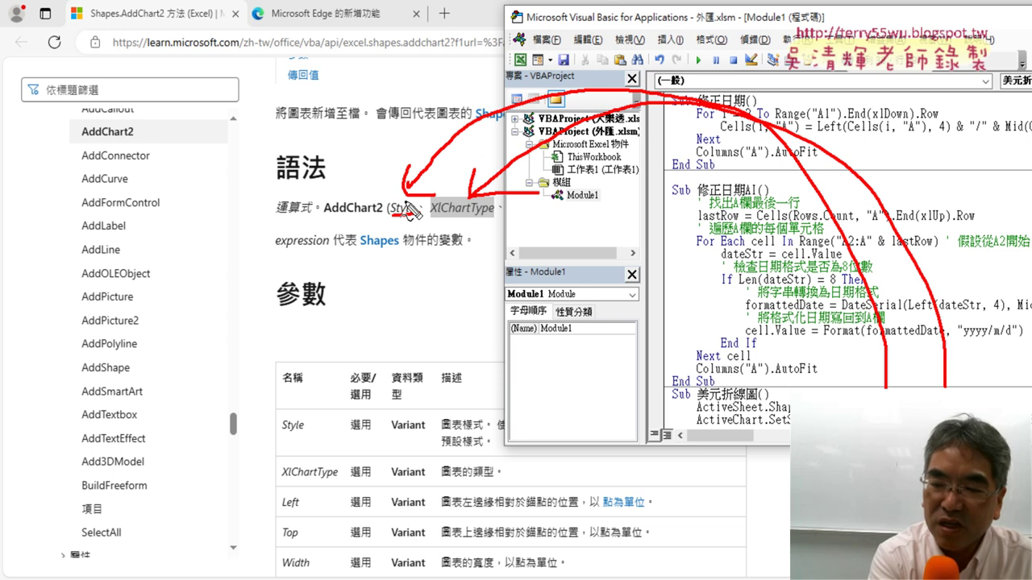
key(Escape)
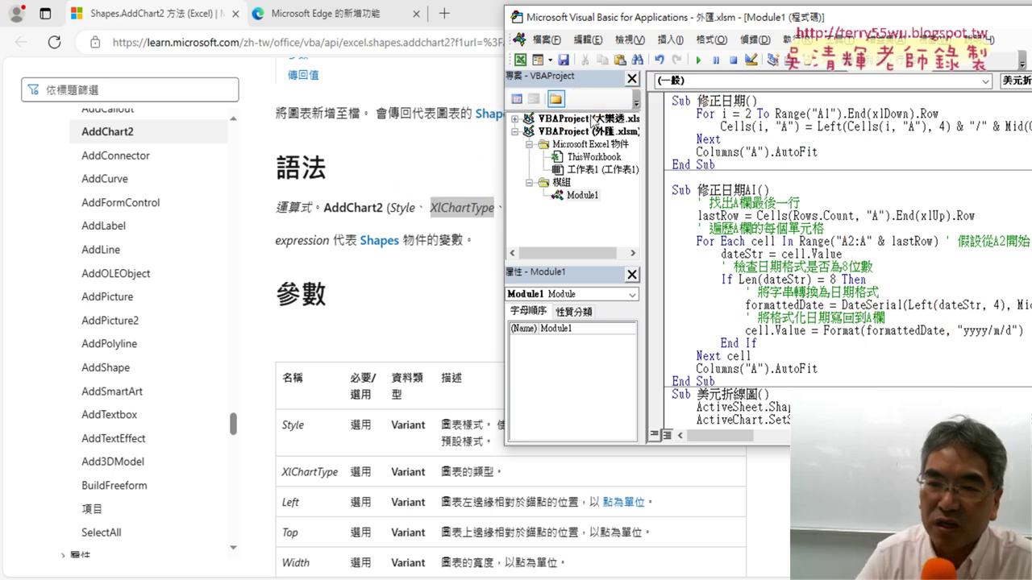
drag(698, 25, 369, 244)
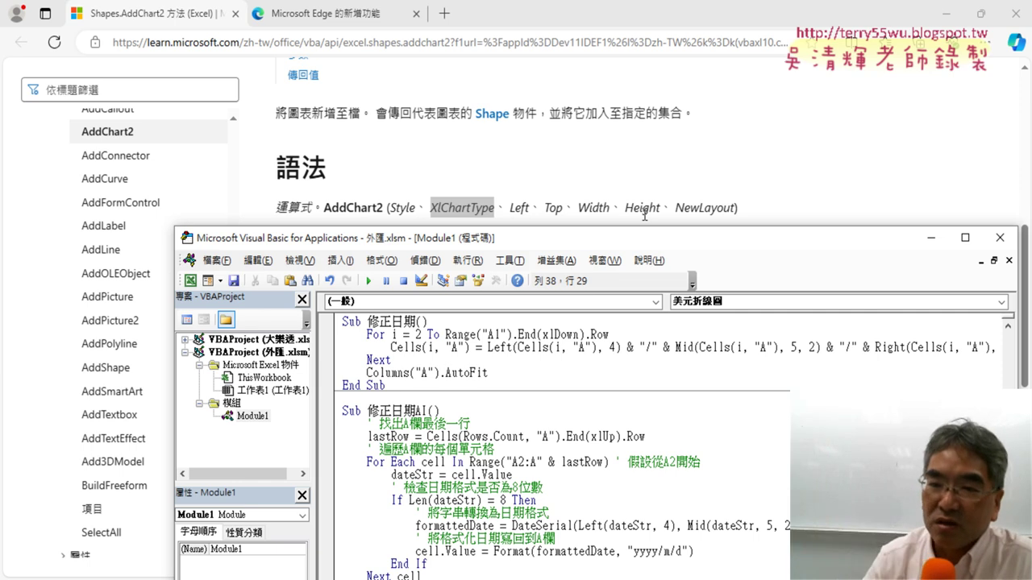
Add Range("M1").Left and Range("M1").Top as position arguments in the AddChart2 call.
click(946, 13)
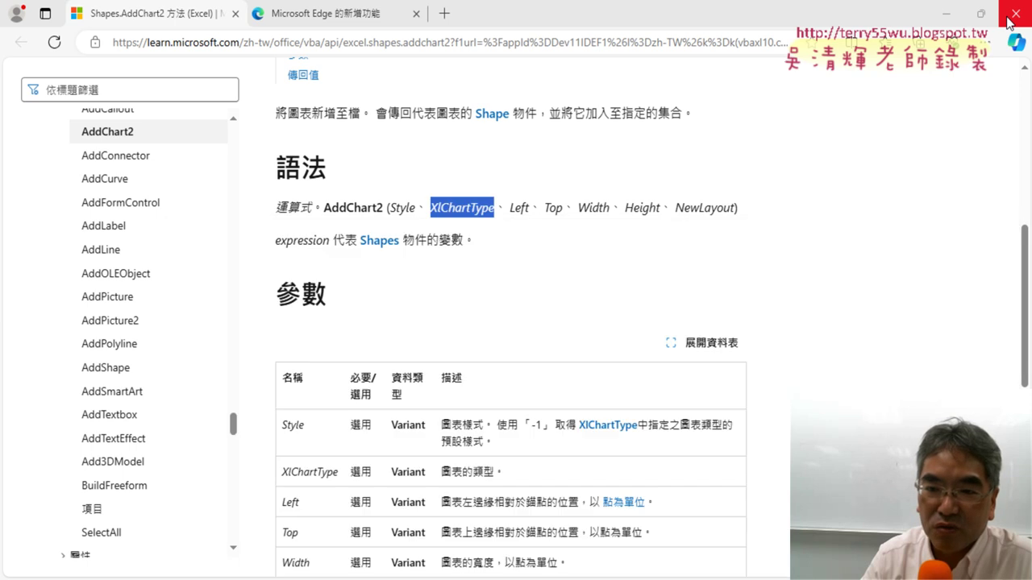
mouse_move(567, 249)
mouse_down()
mouse_move(441, 50)
mouse_move(454, 40)
mouse_up()
scroll(491, 288, down, 1)
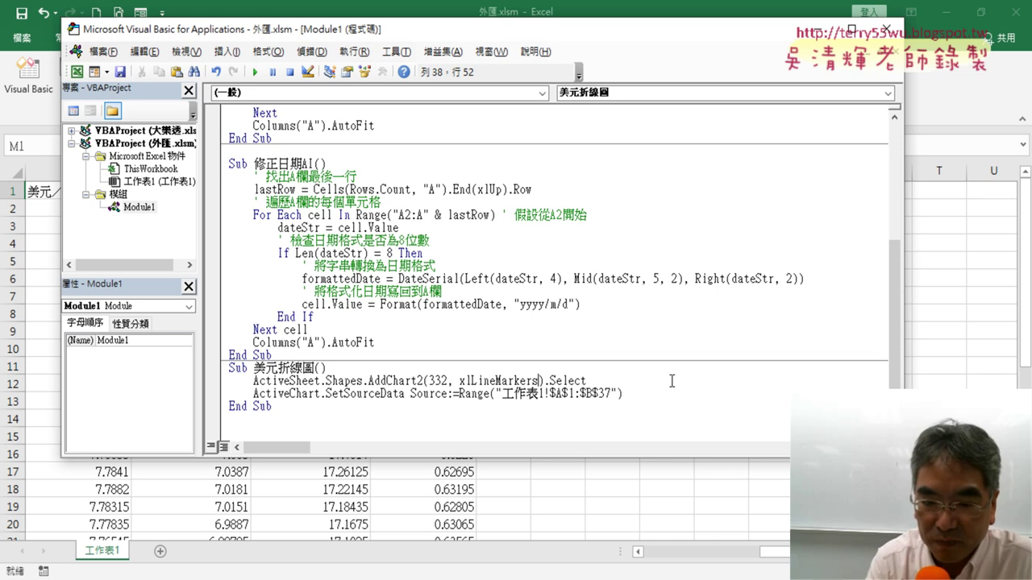
text(,)
text(,)
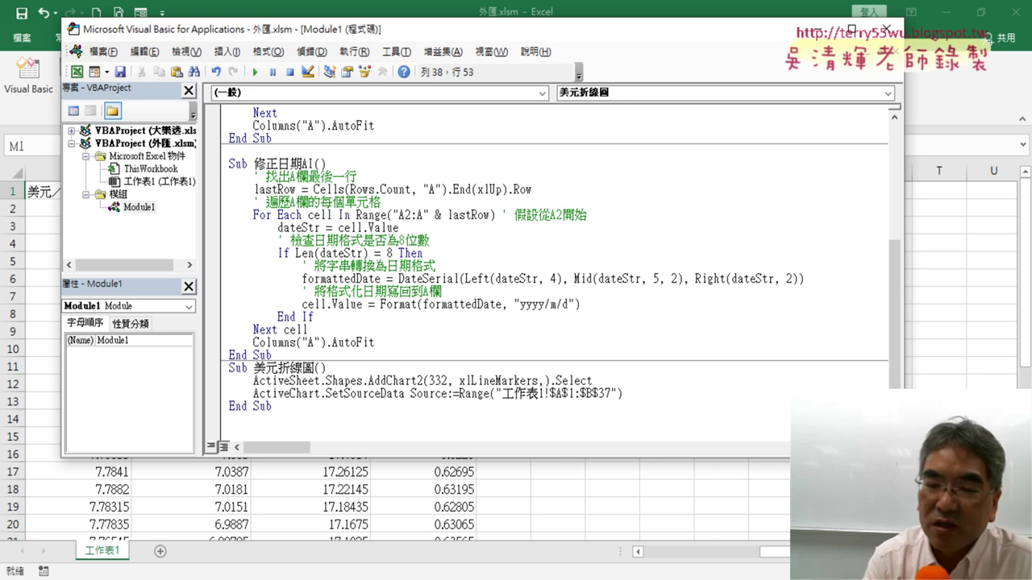
text(ra)
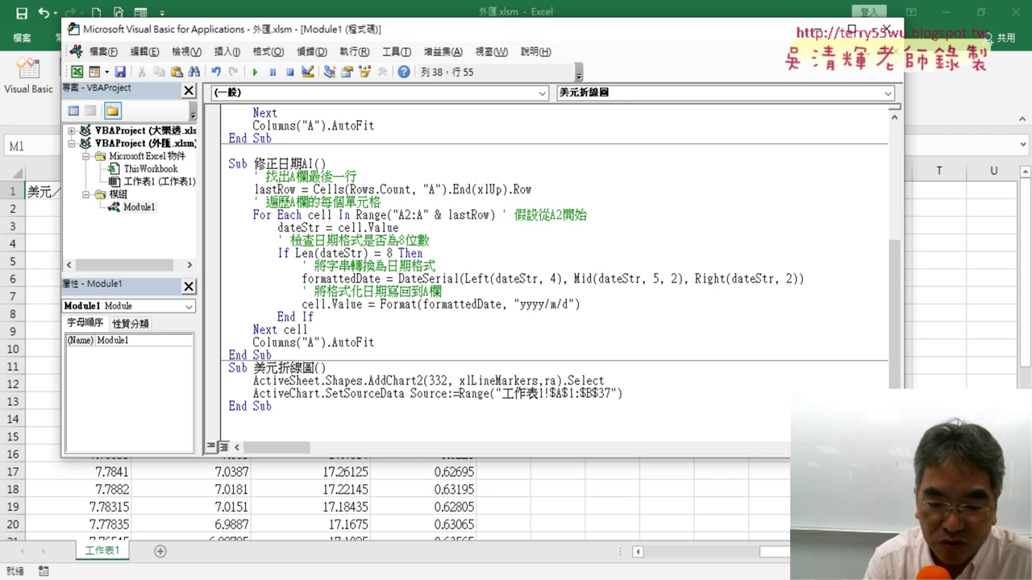
text(nge()
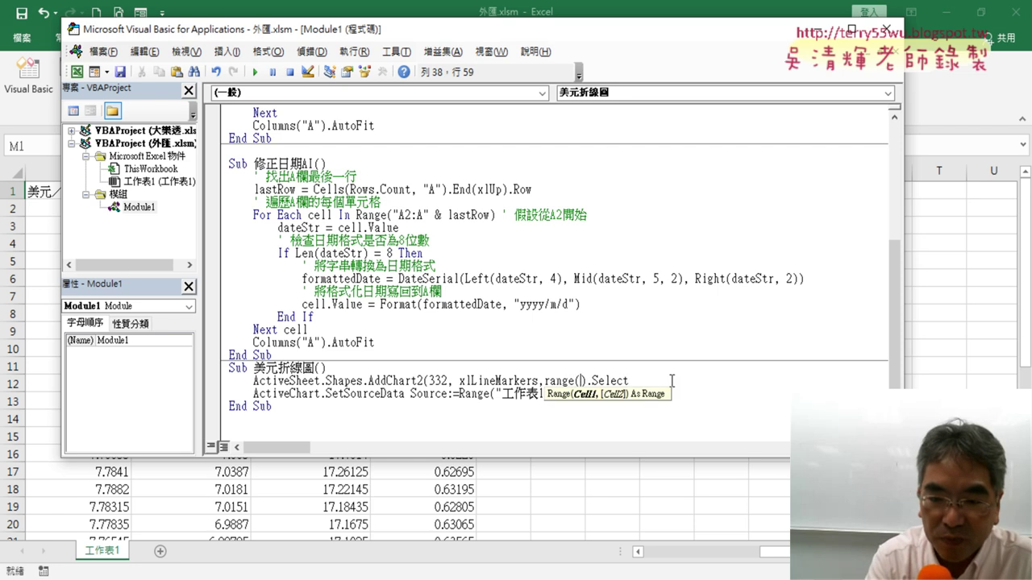
text(")
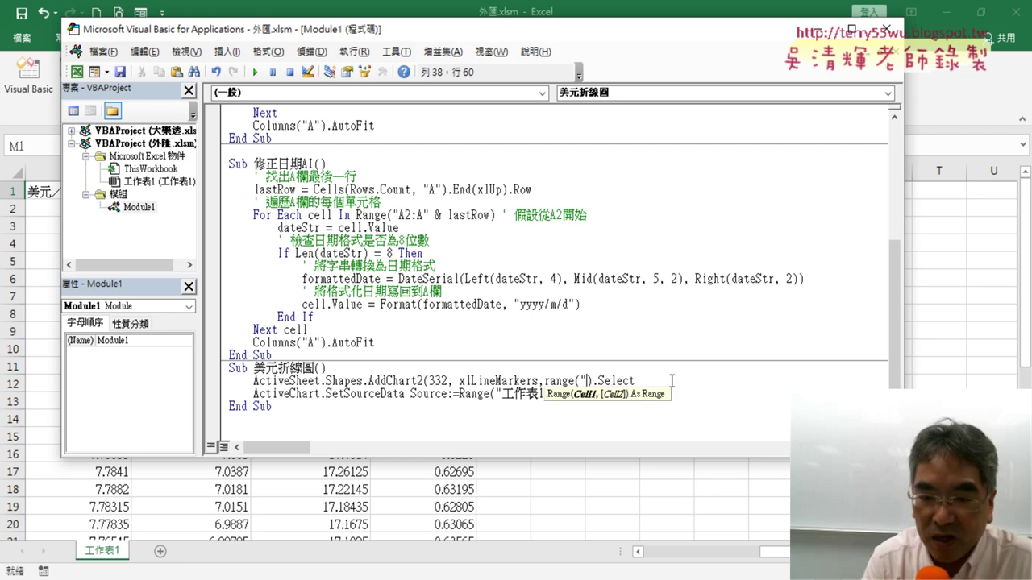
text(M1)
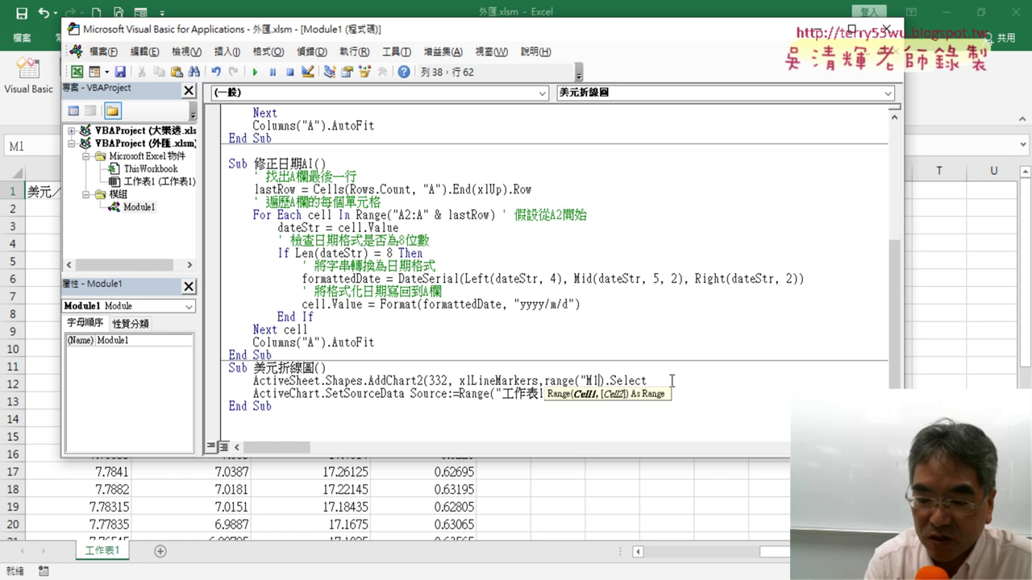
text("))
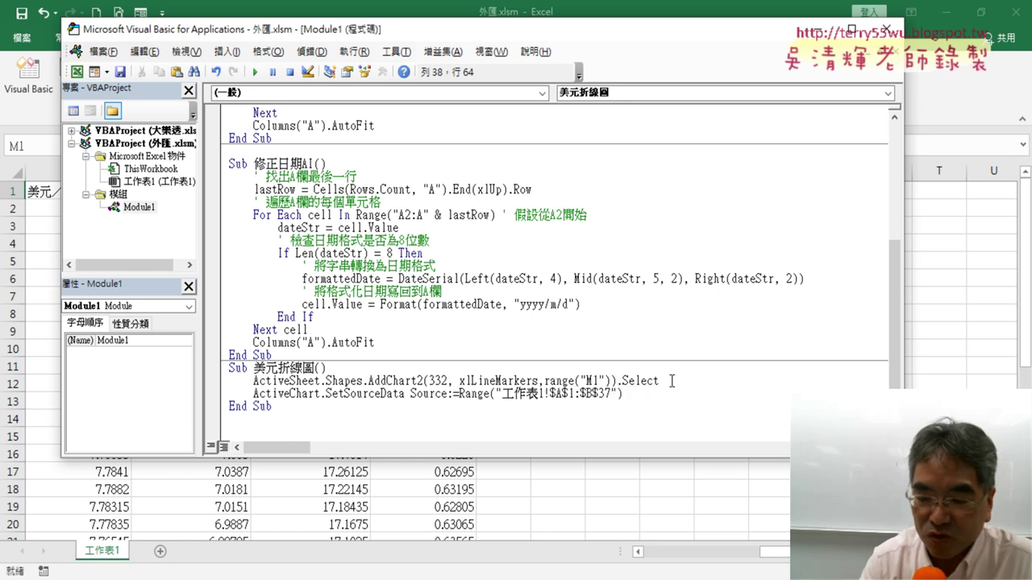
text(.lef)
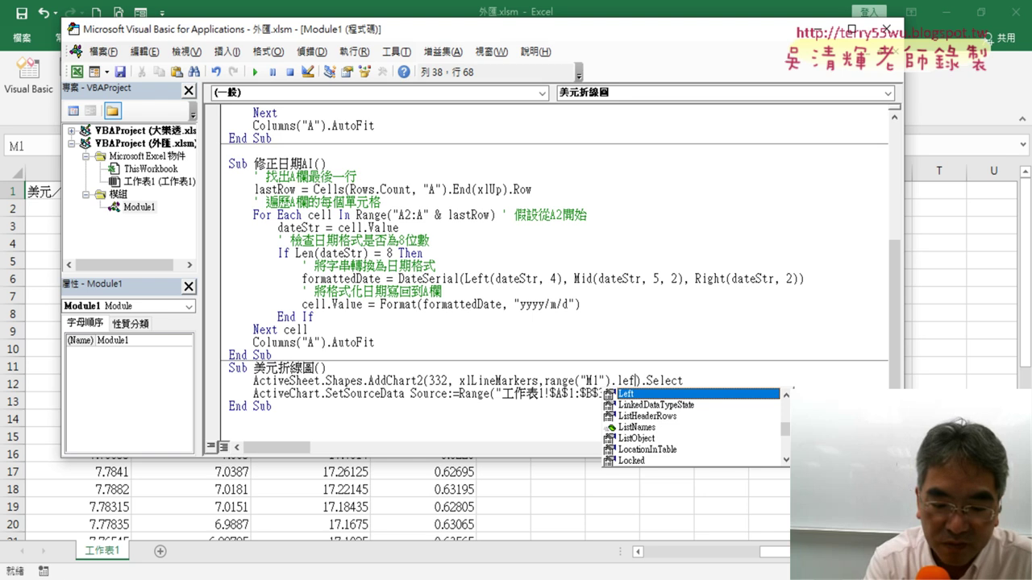
text(t)
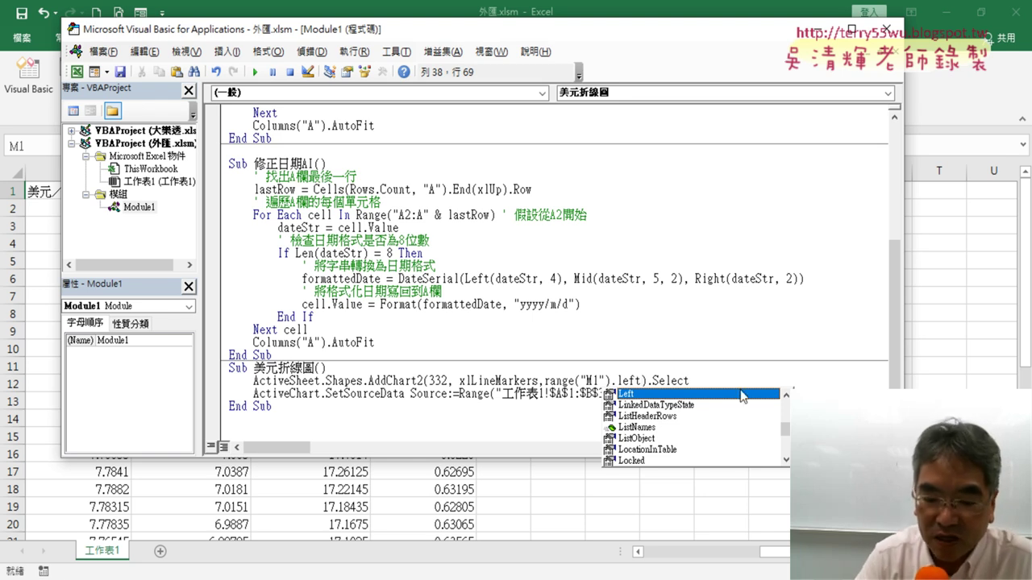
text(,)
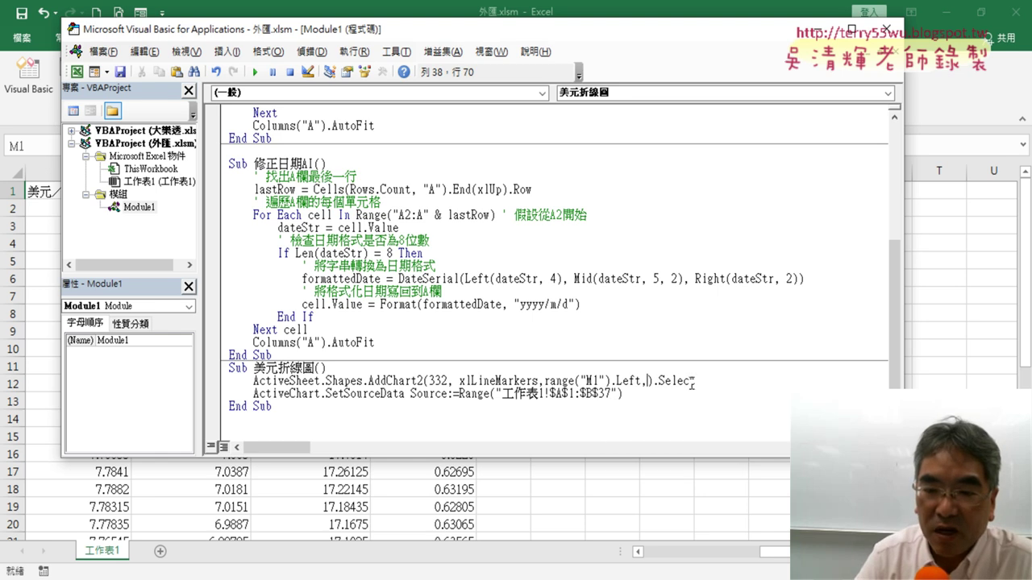
mouse_move(609, 380)
mouse_down()
mouse_move(558, 380)
mouse_move(650, 385)
mouse_up()
text(.)
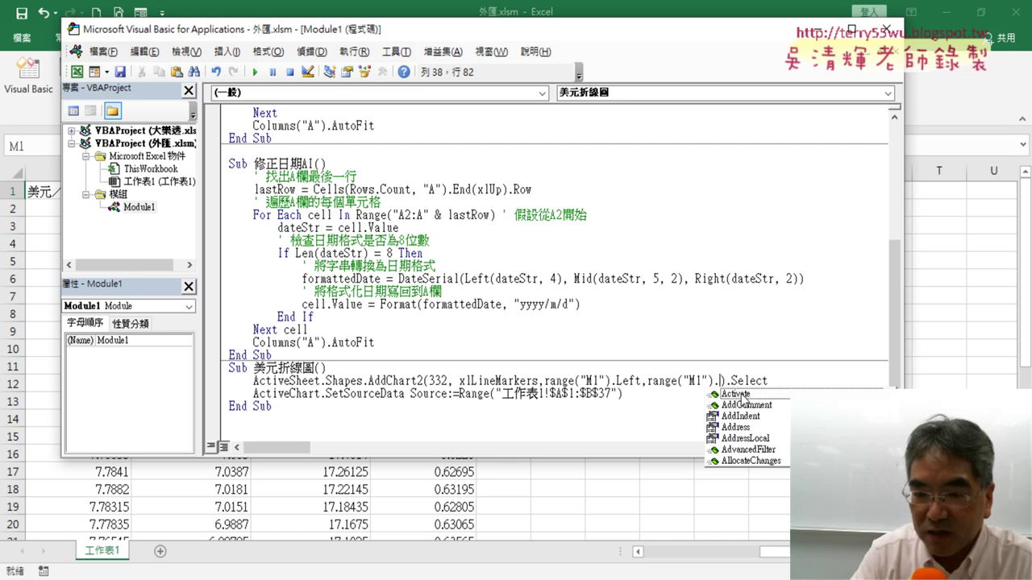
text(top)
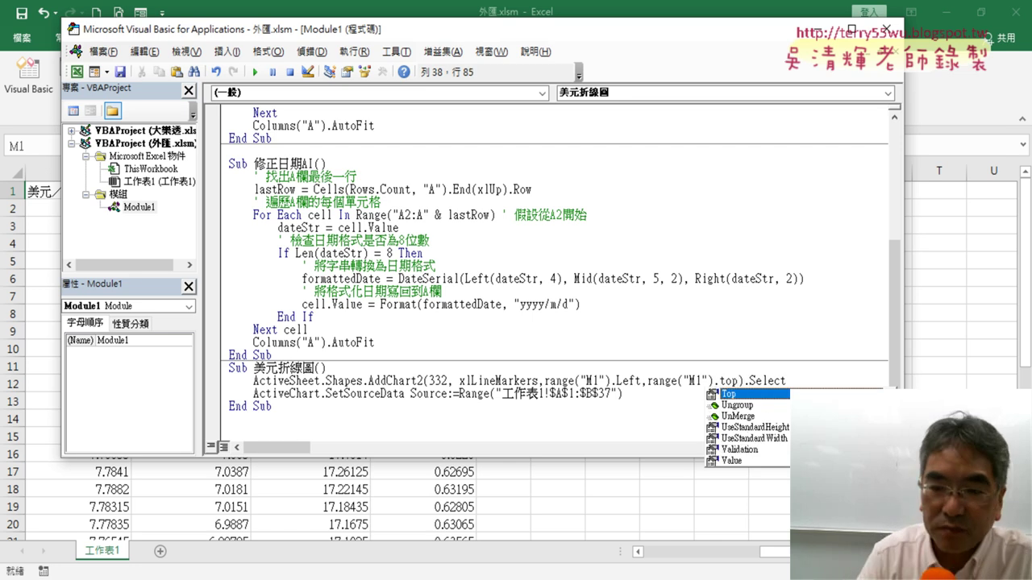
click(752, 309)
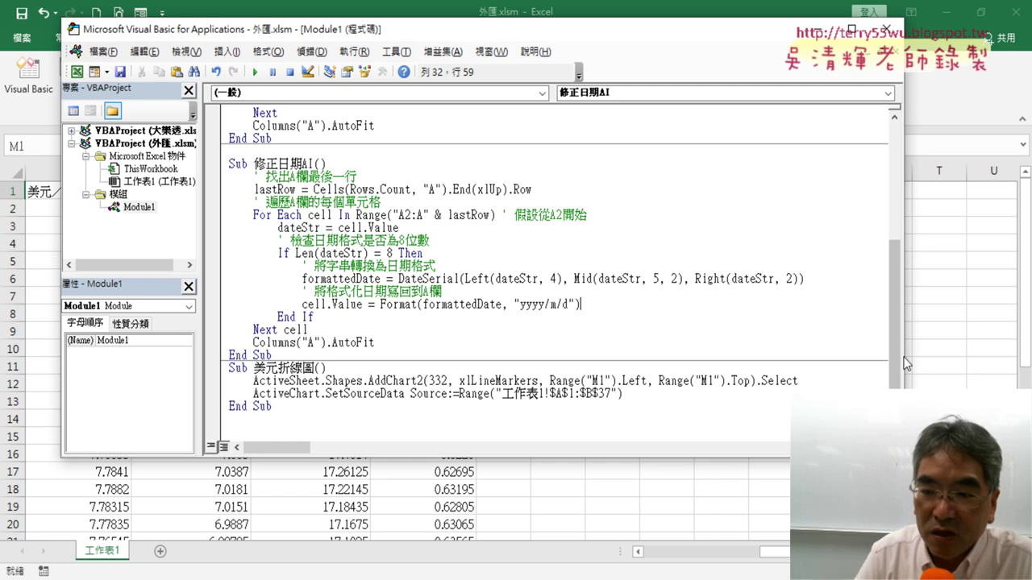
drag(903, 355, 474, 343)
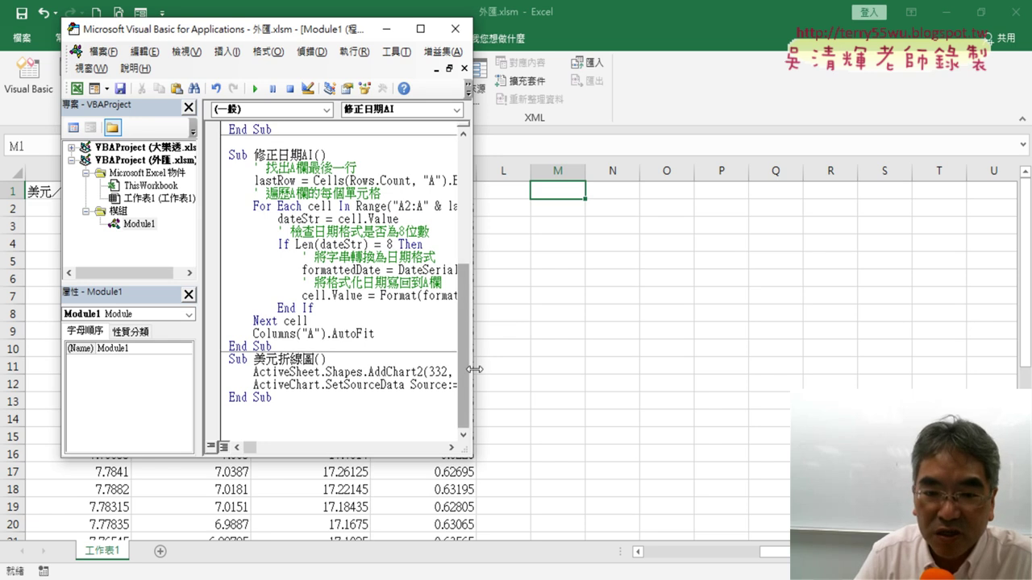
drag(475, 373, 867, 389)
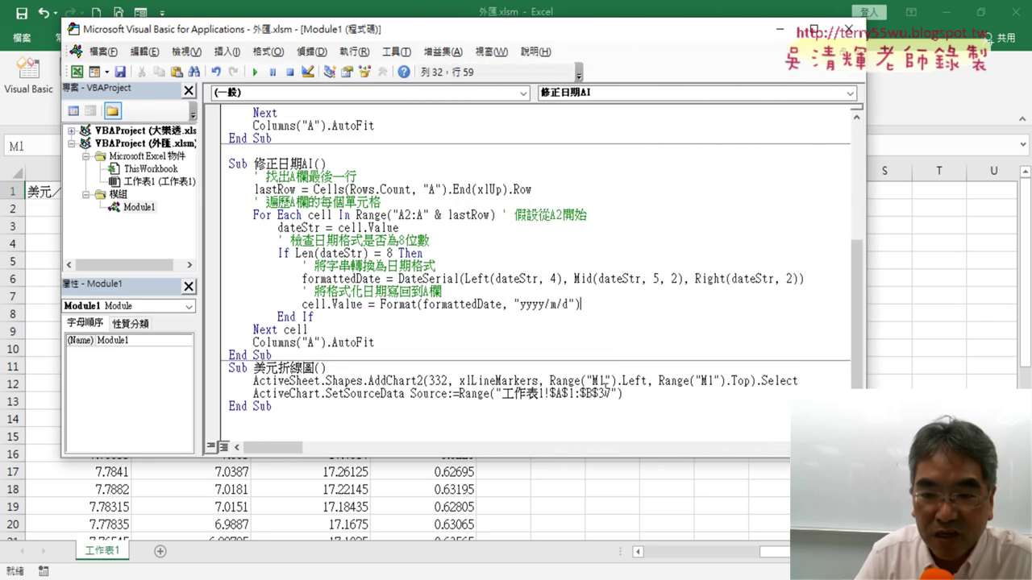
drag(551, 380, 752, 384)
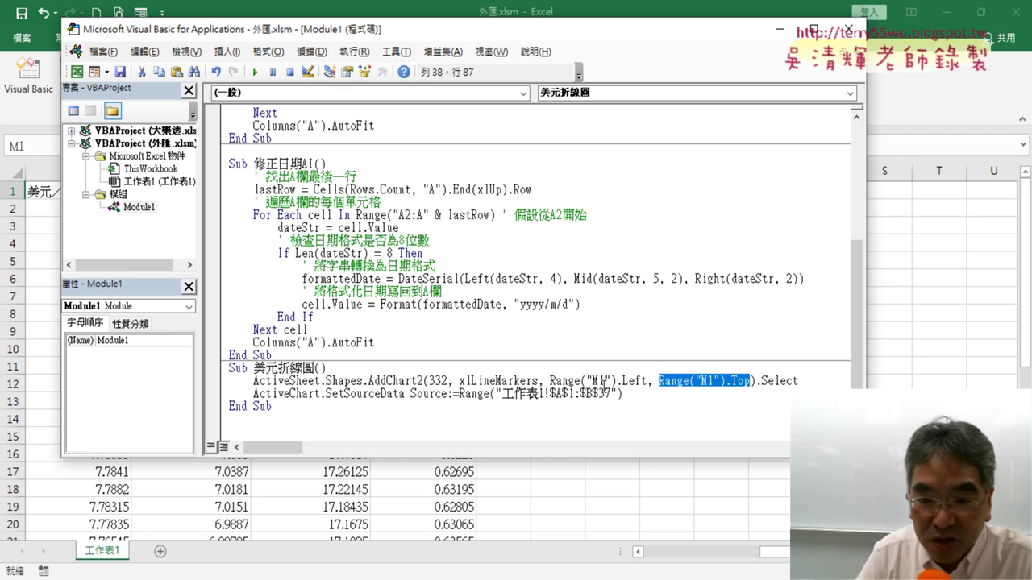
drag(550, 381, 752, 382)
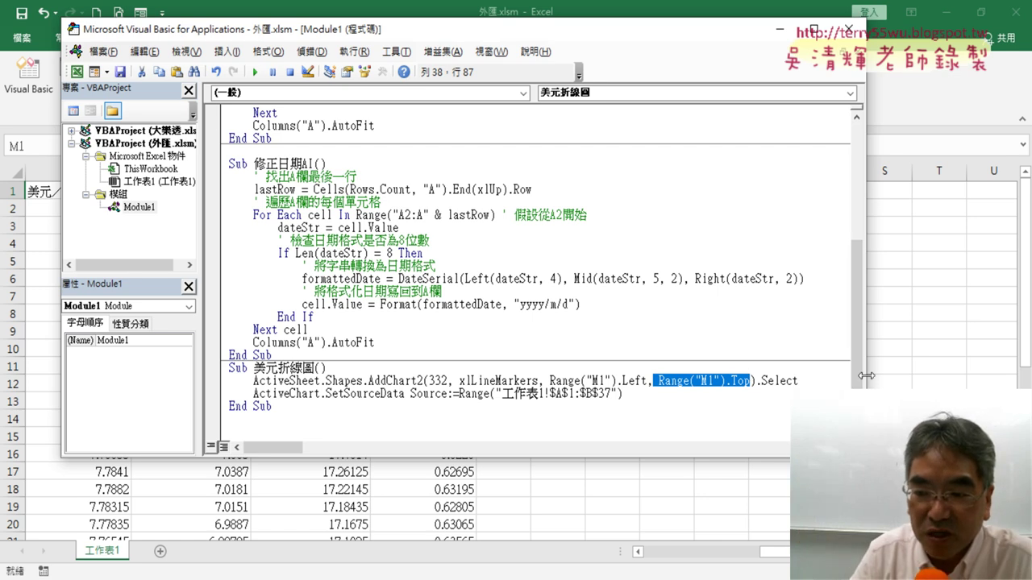
drag(866, 376, 448, 376)
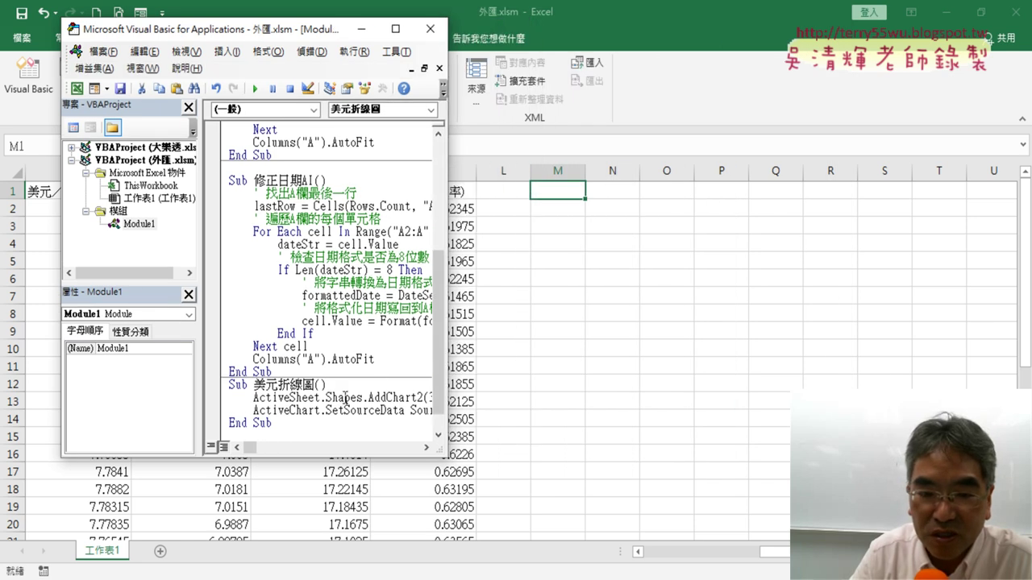
Run the chart macro and compare the new chart's position with the span M1 to V1.
click(255, 89)
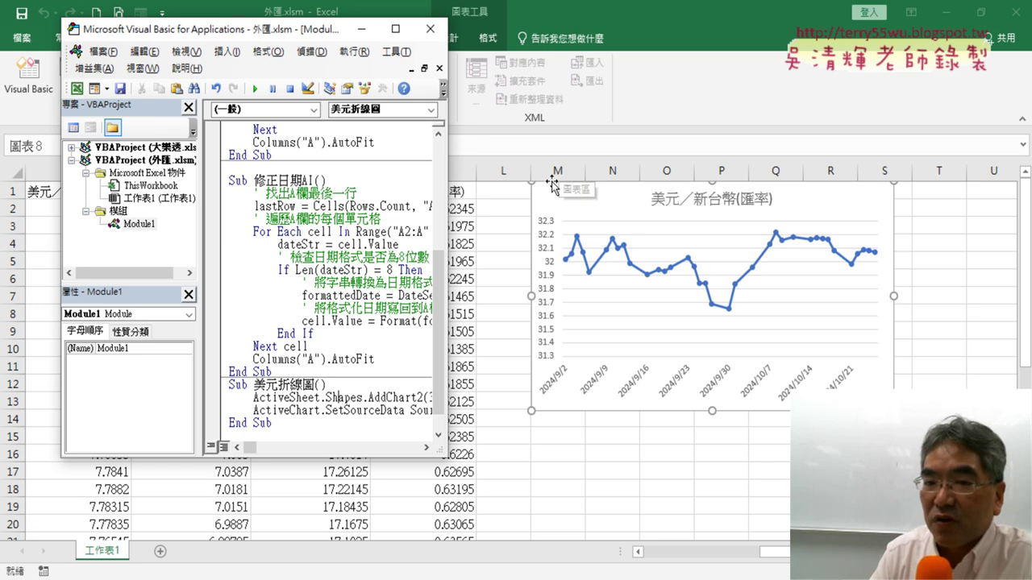
click(586, 202)
click(558, 190)
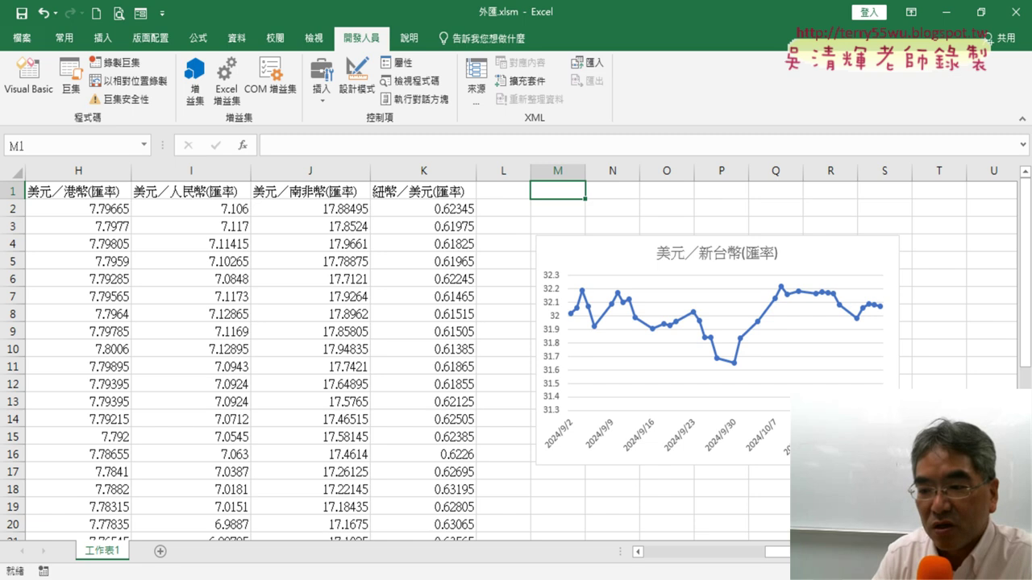
scroll(516, 363, right, 1)
drag(945, 191, 455, 193)
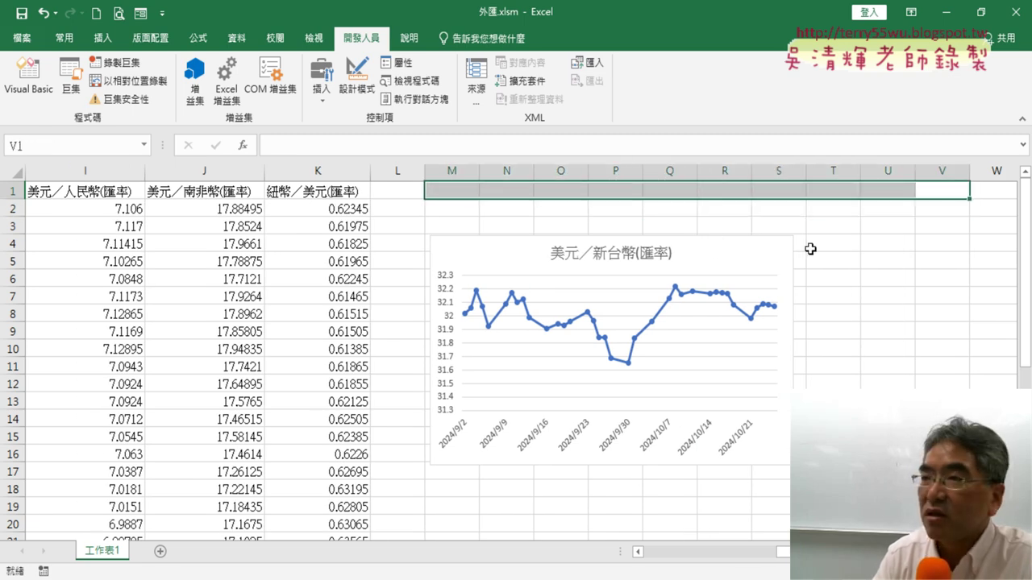
click(466, 192)
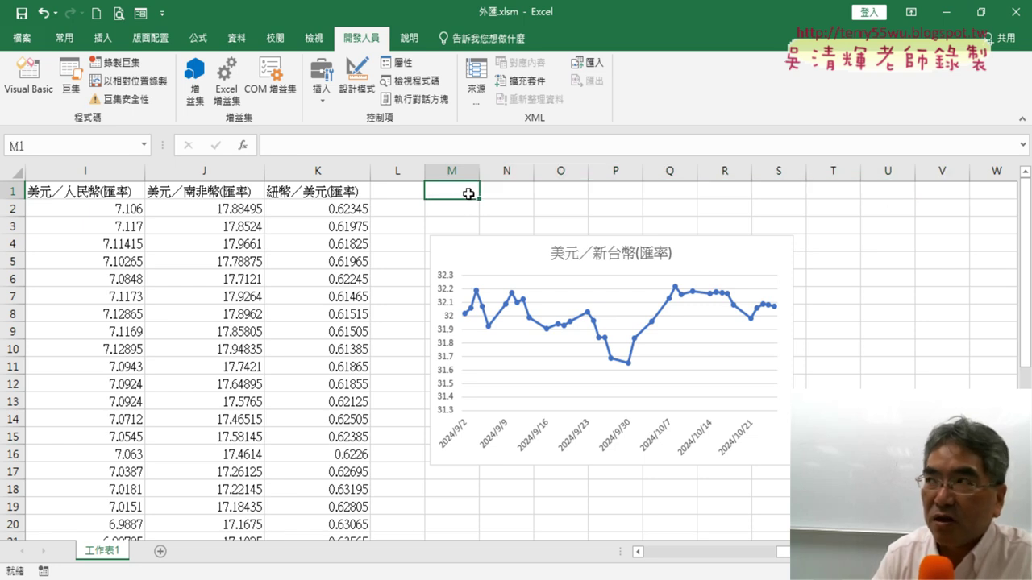
Align the chart to M1, stretch it wider toward column V, and shorten it to about row 14.
drag(502, 242, 495, 196)
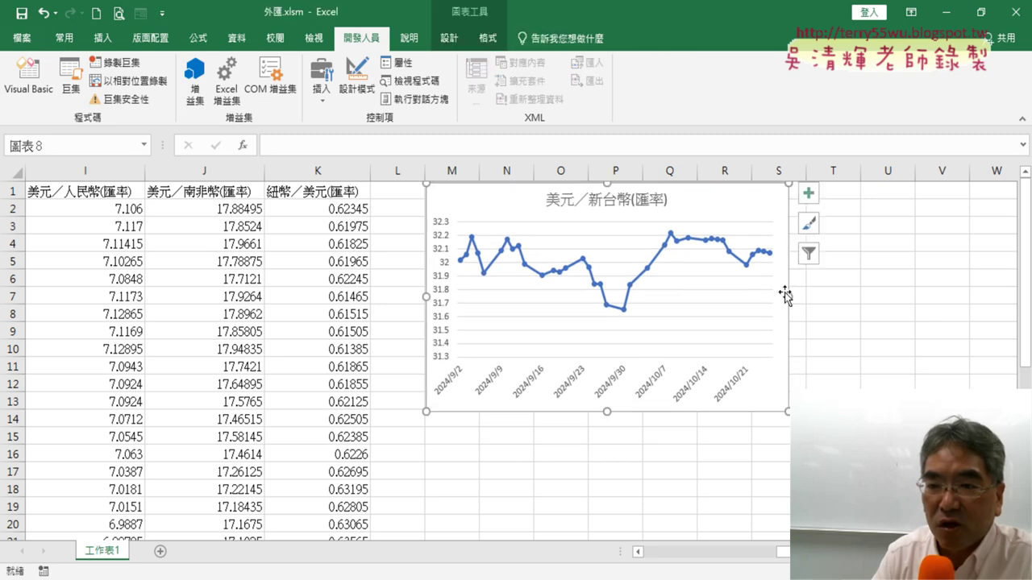
drag(788, 295, 970, 295)
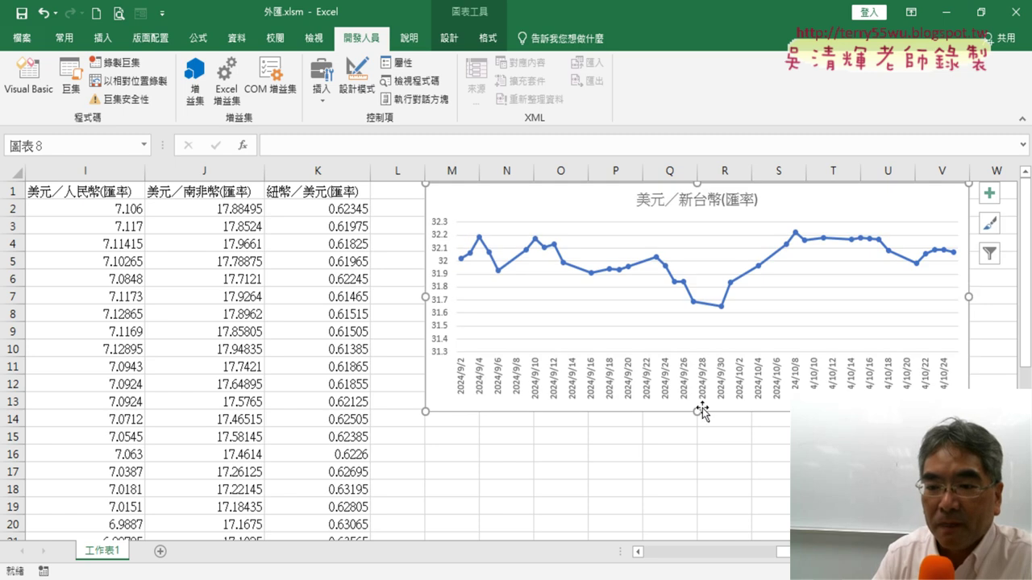
drag(698, 410, 703, 340)
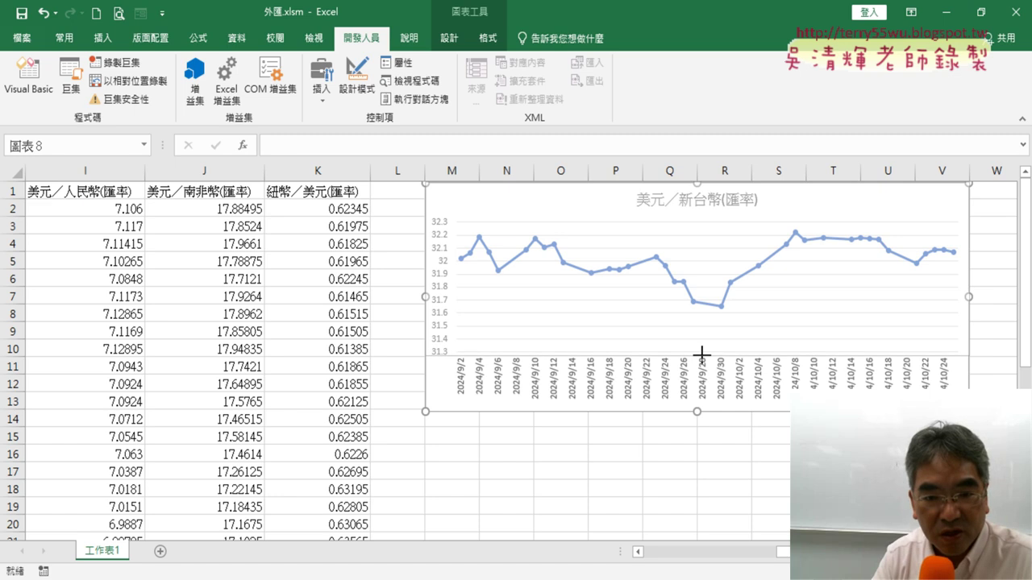
drag(702, 339, 698, 356)
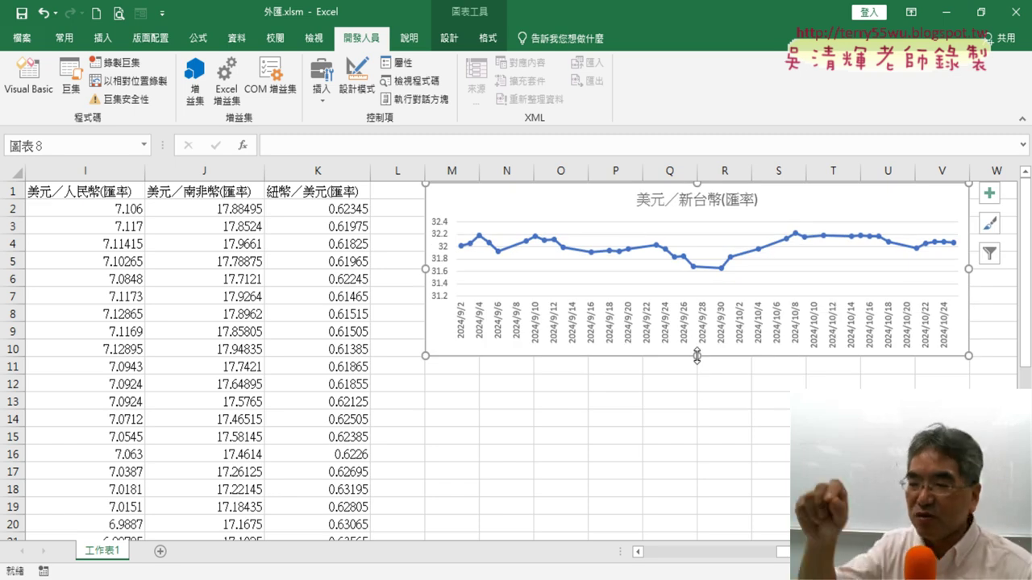
In the AddChart2 line, add Range("M1").Width*10 as the chart's width argument.
click(28, 76)
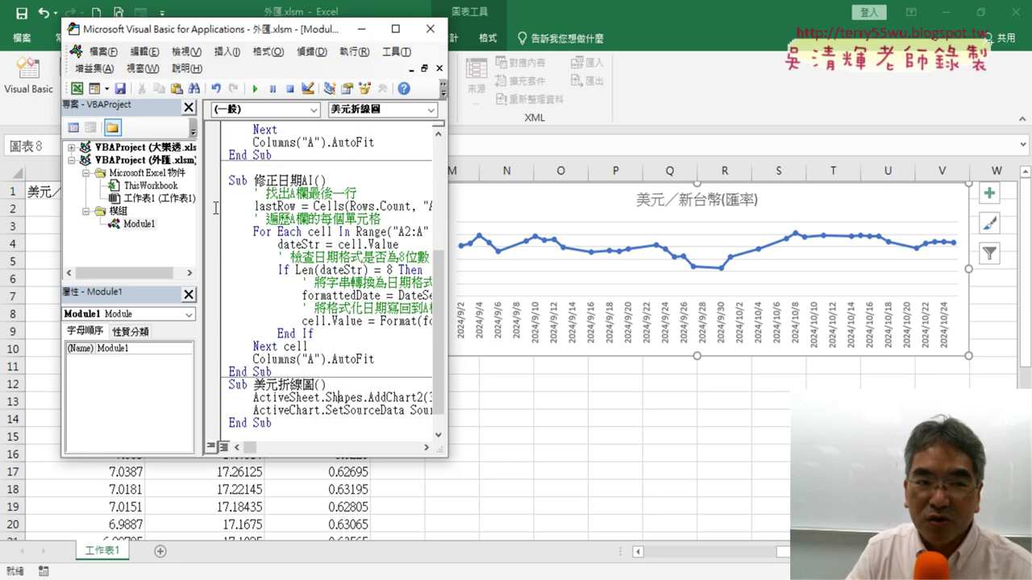
drag(448, 329, 951, 338)
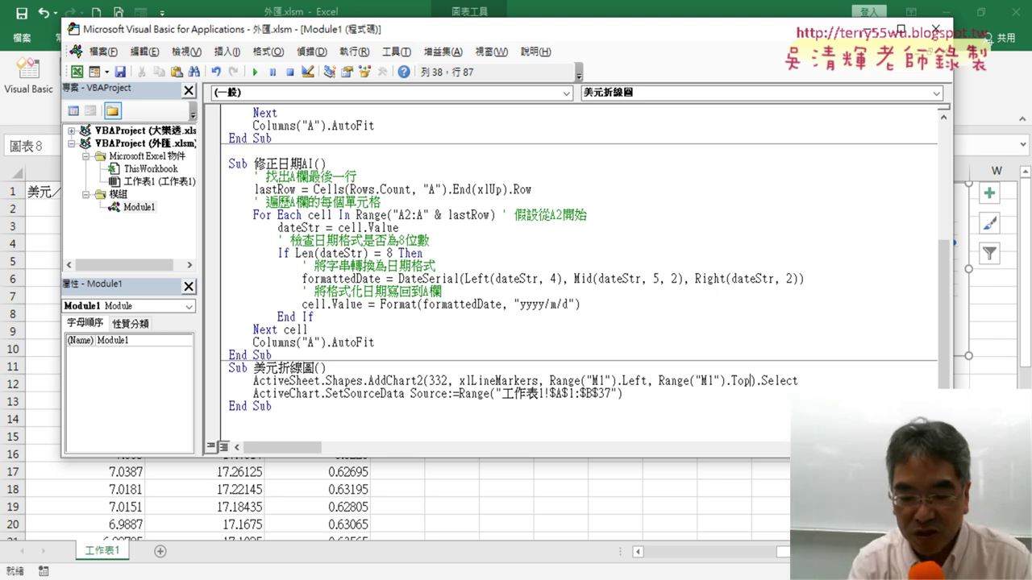
text(,)
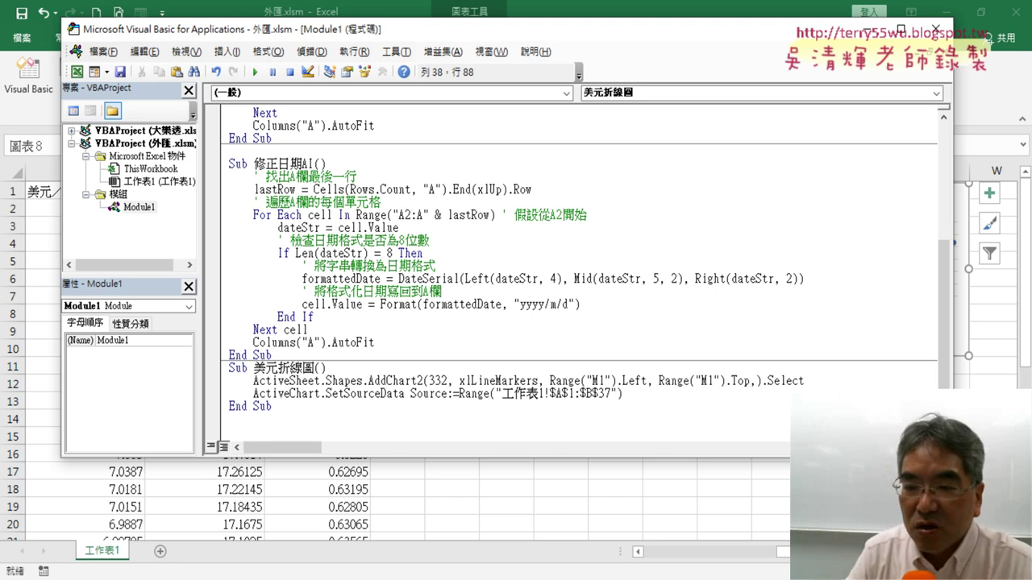
drag(725, 380, 677, 381)
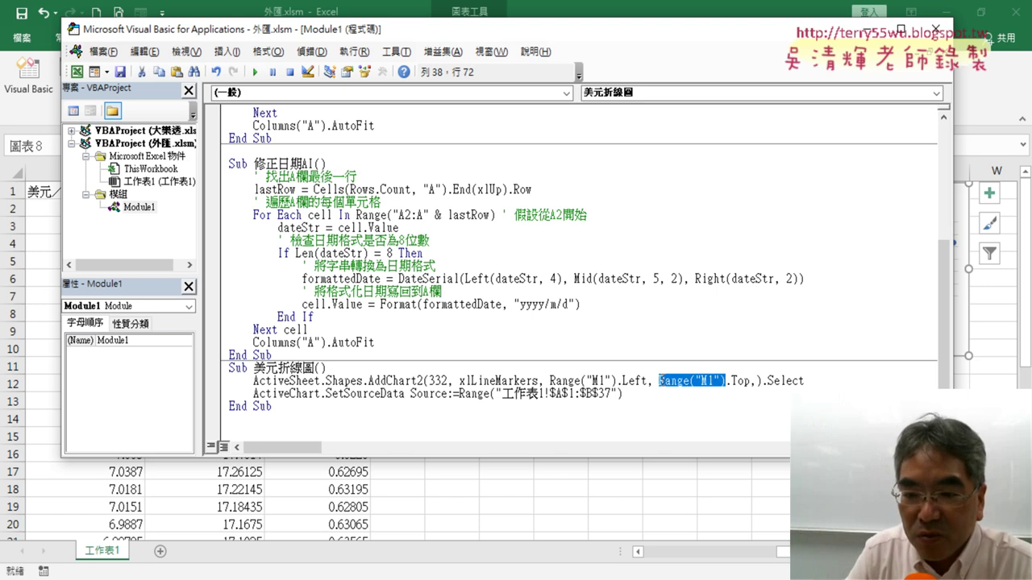
click(755, 381)
text(Range("M1"))
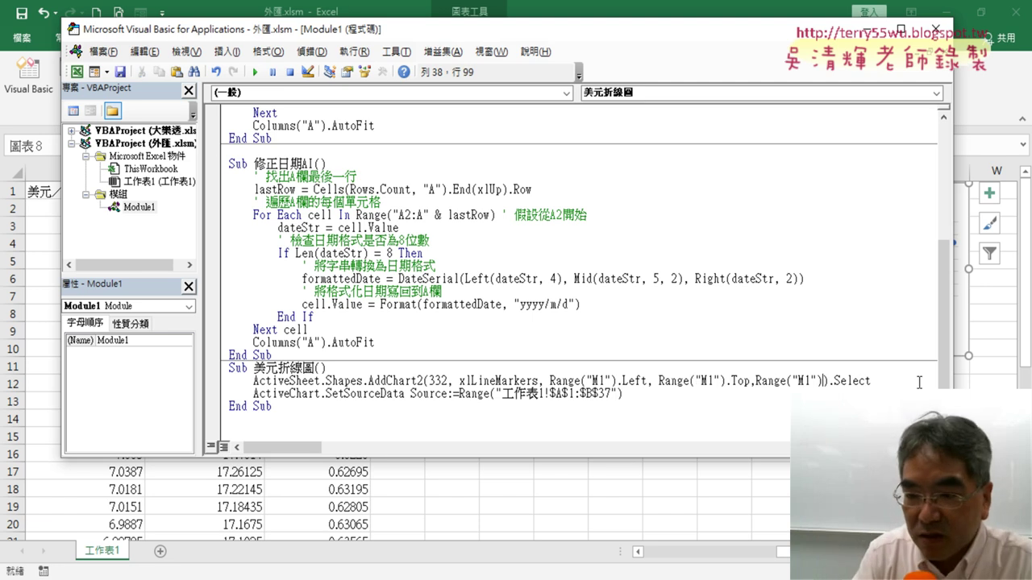
text(.w)
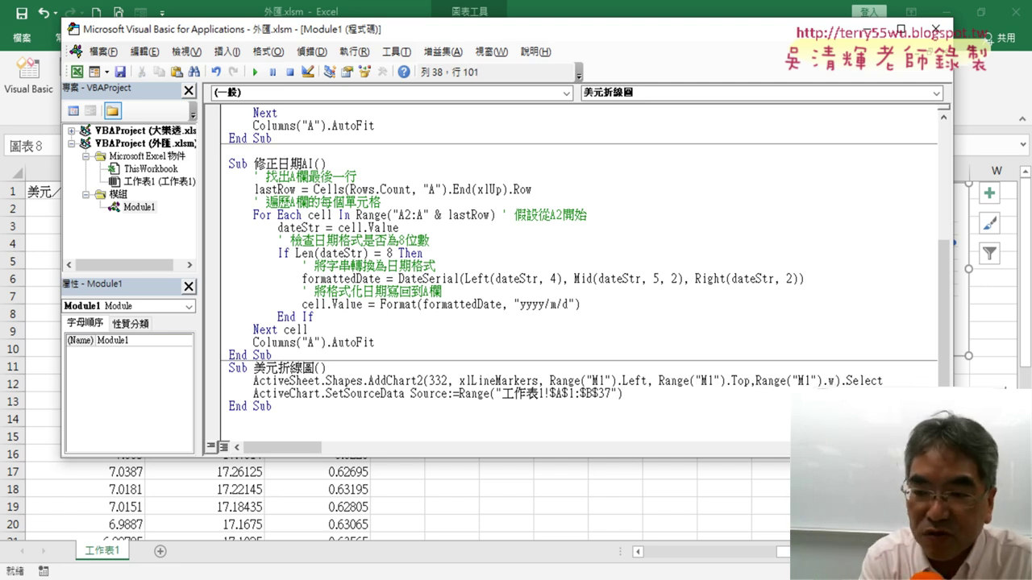
key(space)
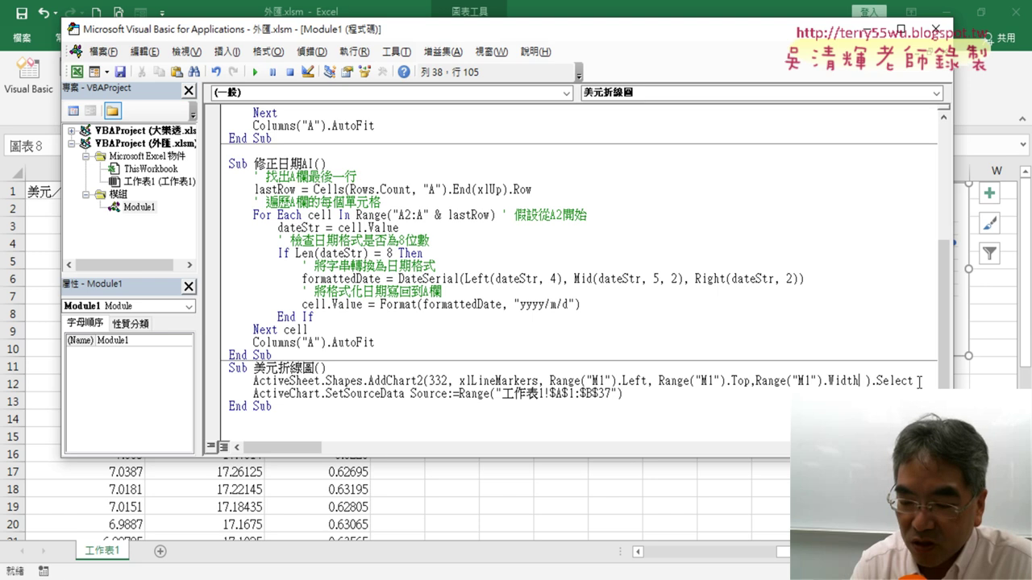
text(*)
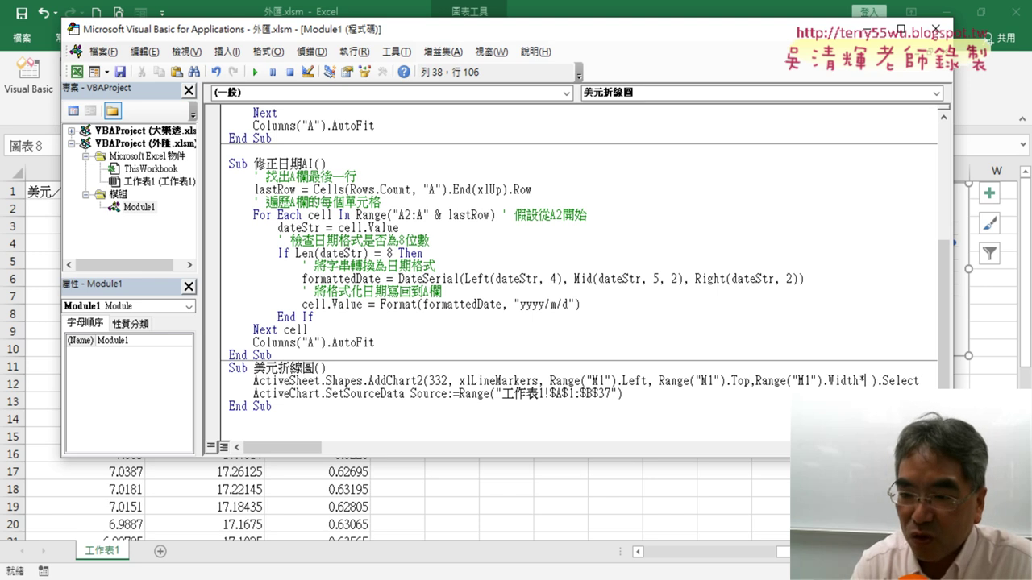
text(10)
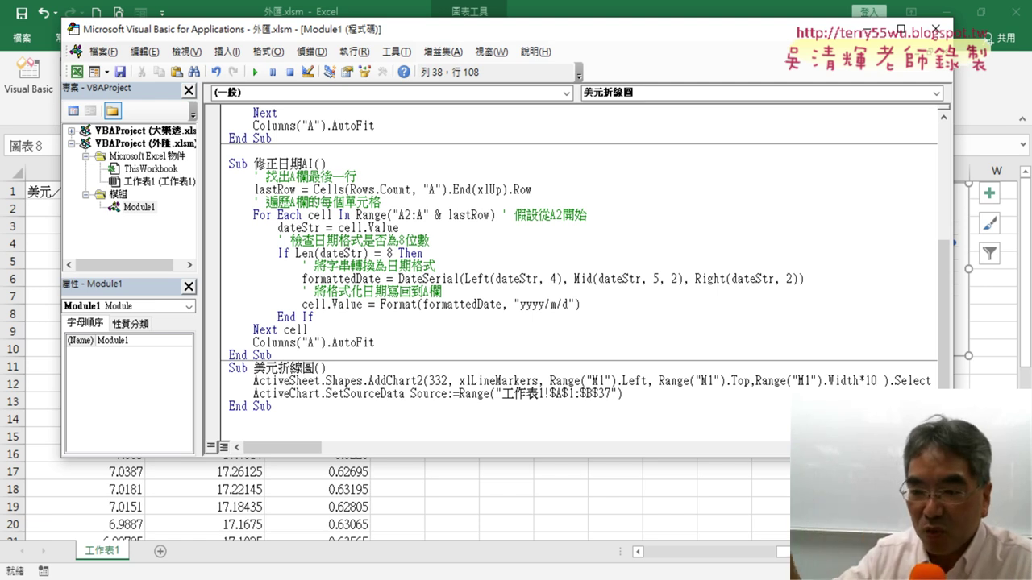
Add Range("M1").Height*10 as the chart's height argument.
text(,)
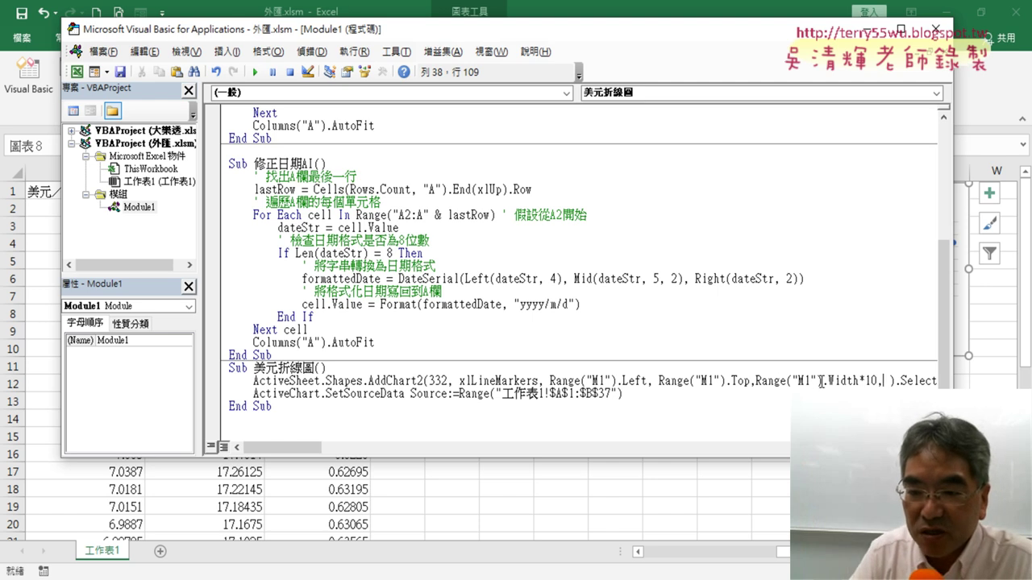
drag(822, 382, 762, 383)
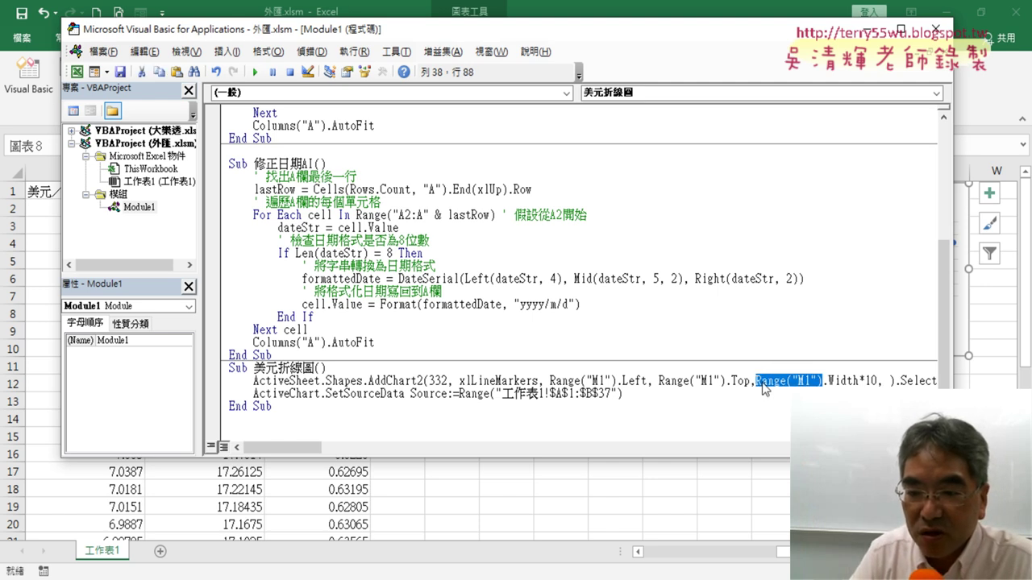
click(885, 382)
text(Range("M1"))
text(.)
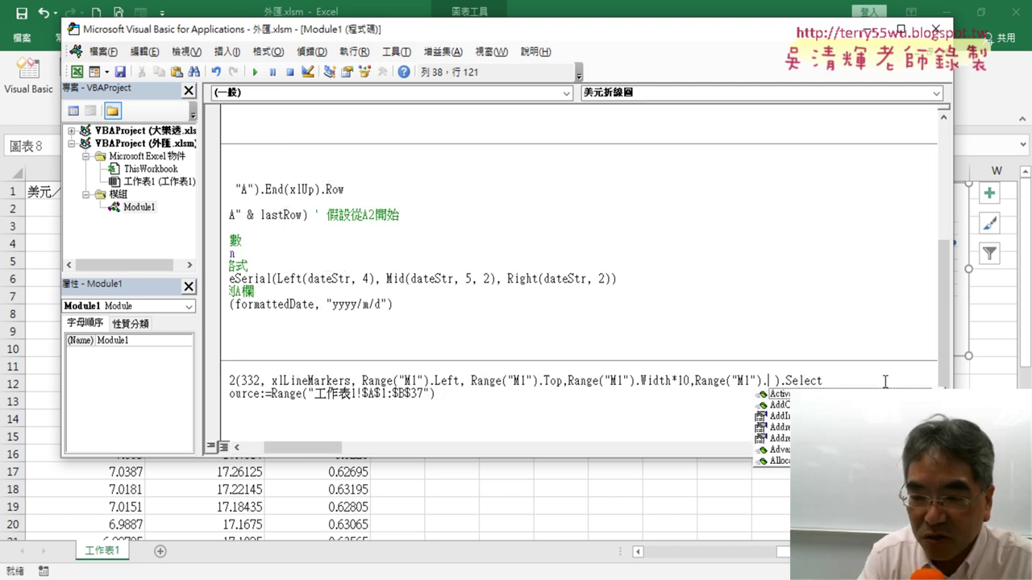
text(H)
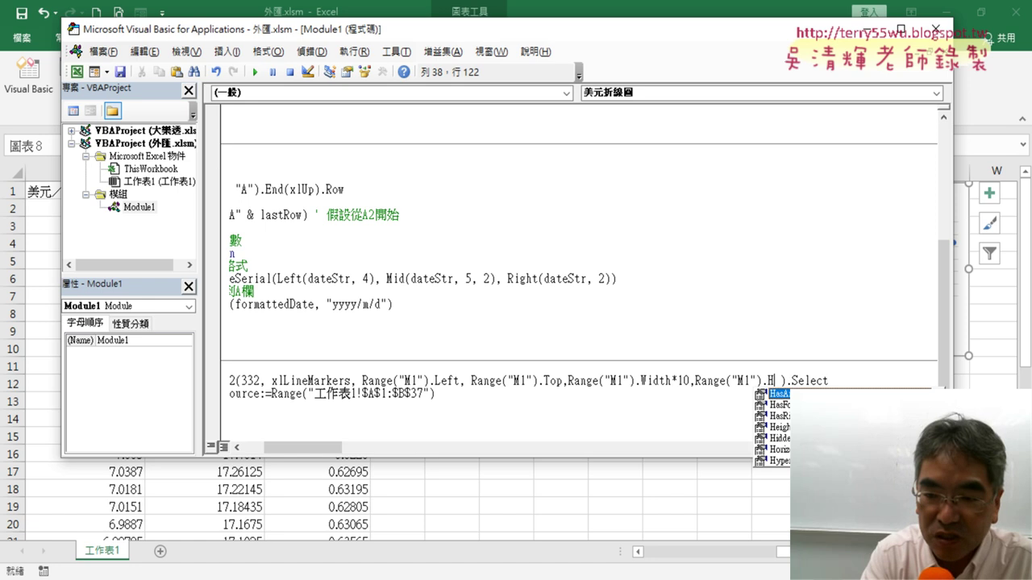
key(Down)
key(Down)
key(Down)
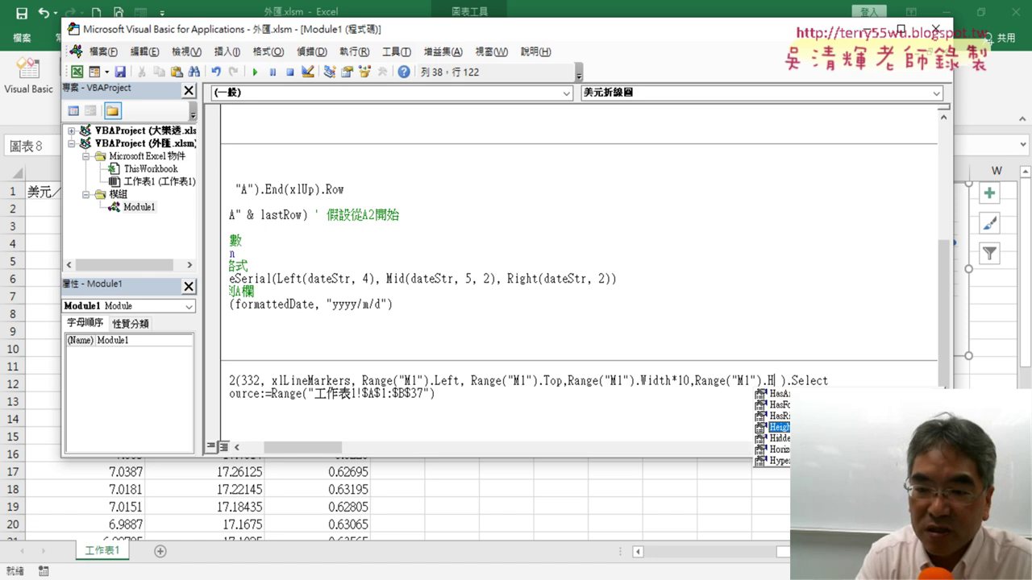
key(space)
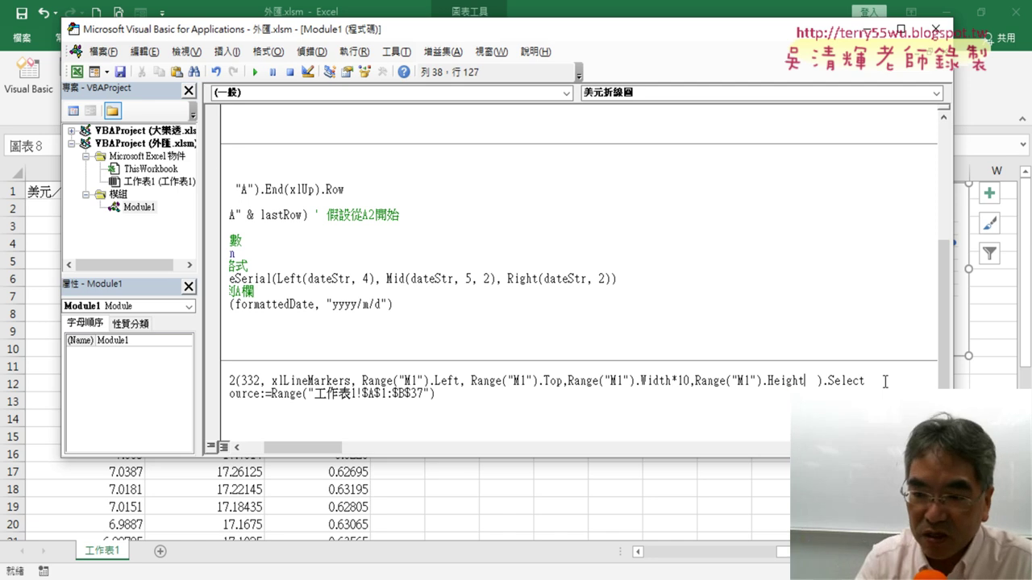
text(*10)
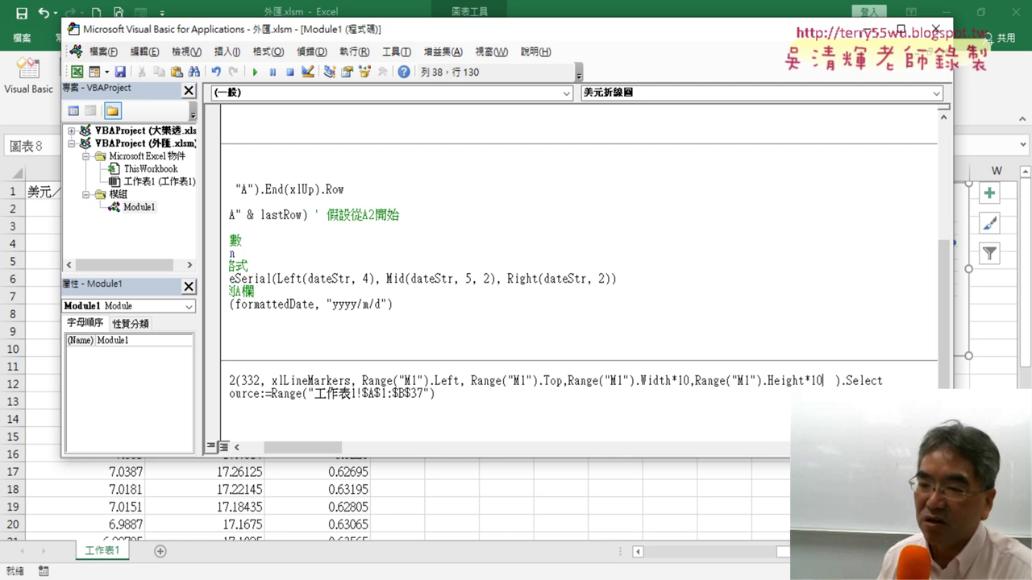
click(764, 339)
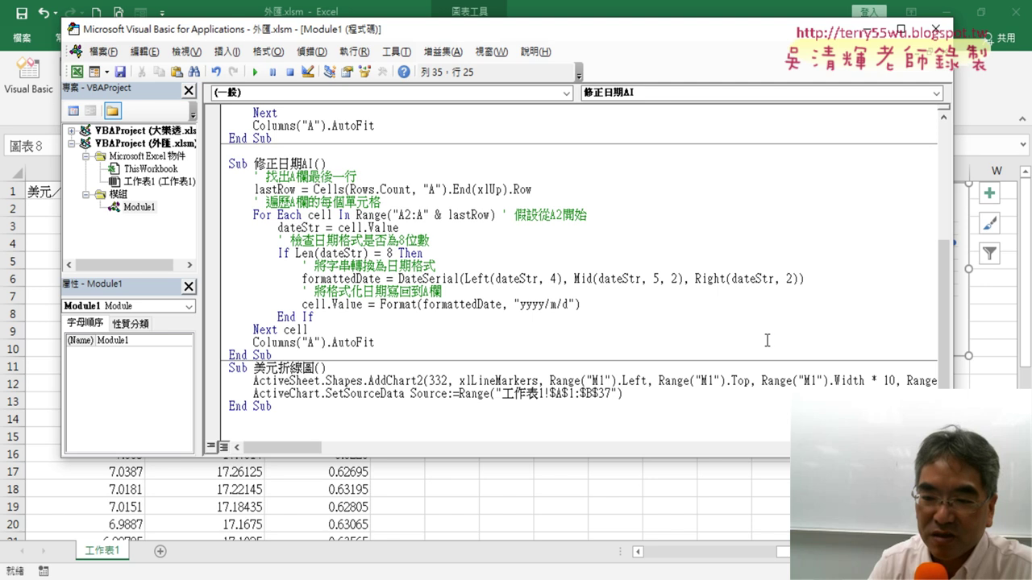
Delete the previously generated chart from the sheet.
drag(600, 30, 433, 36)
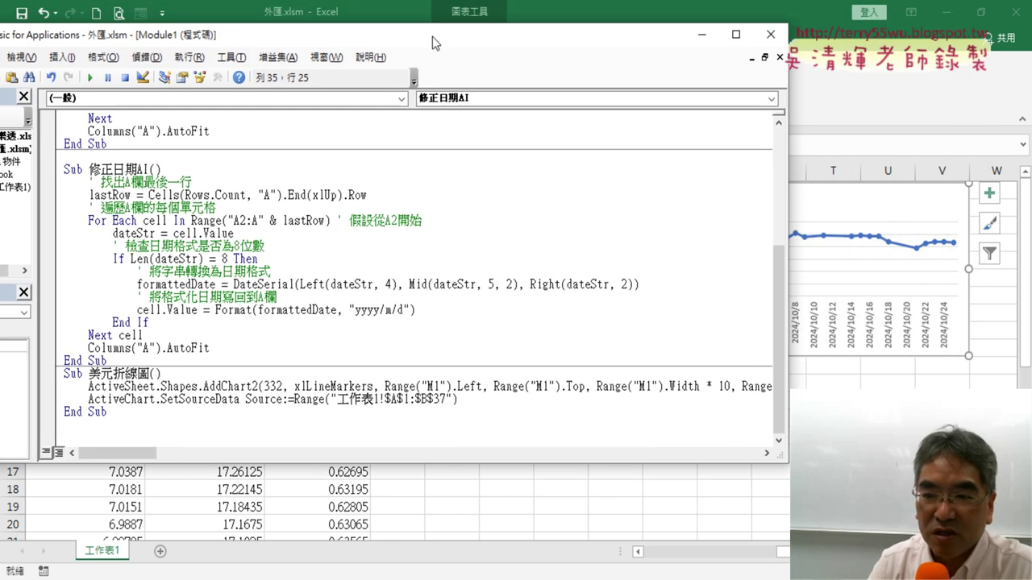
click(933, 203)
key(Delete)
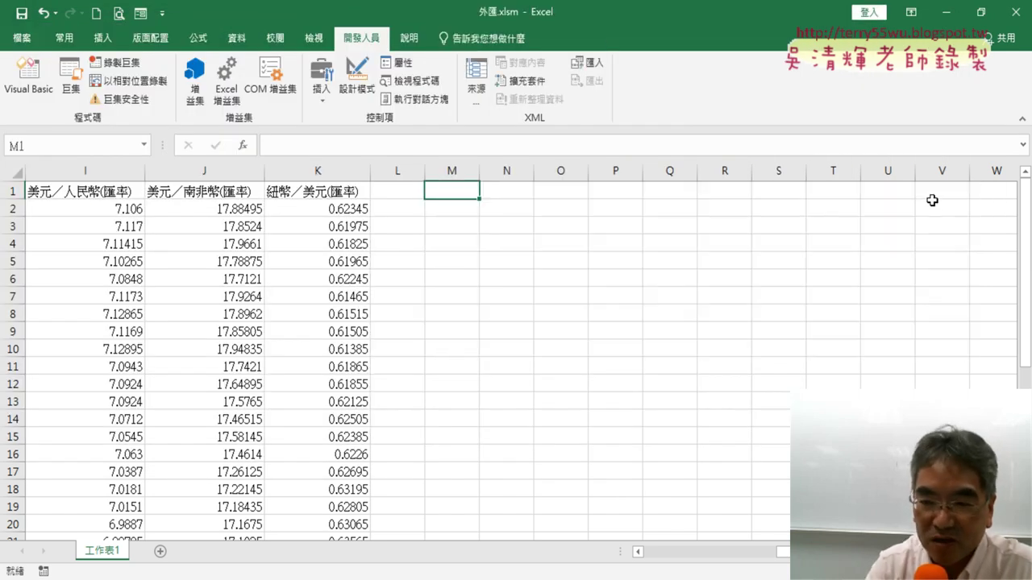
Run the edited 美元折線圖 macro to create the new chart at M1.
click(28, 81)
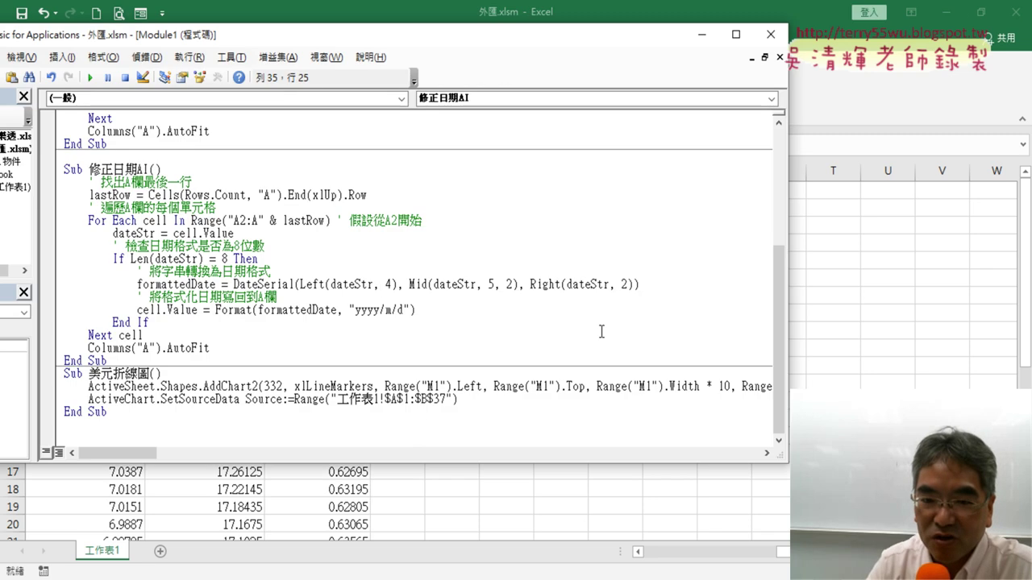
click(515, 385)
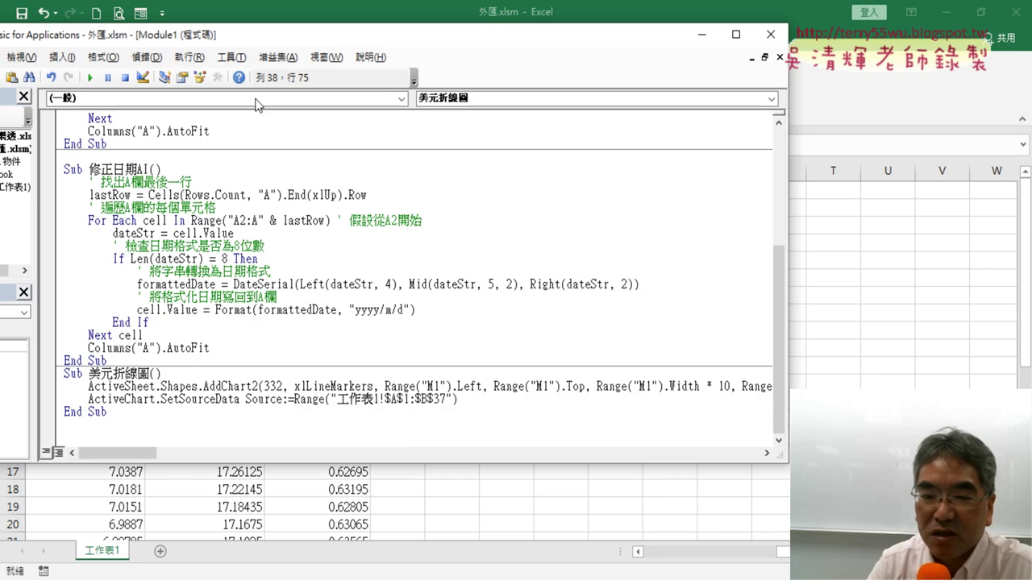
click(92, 78)
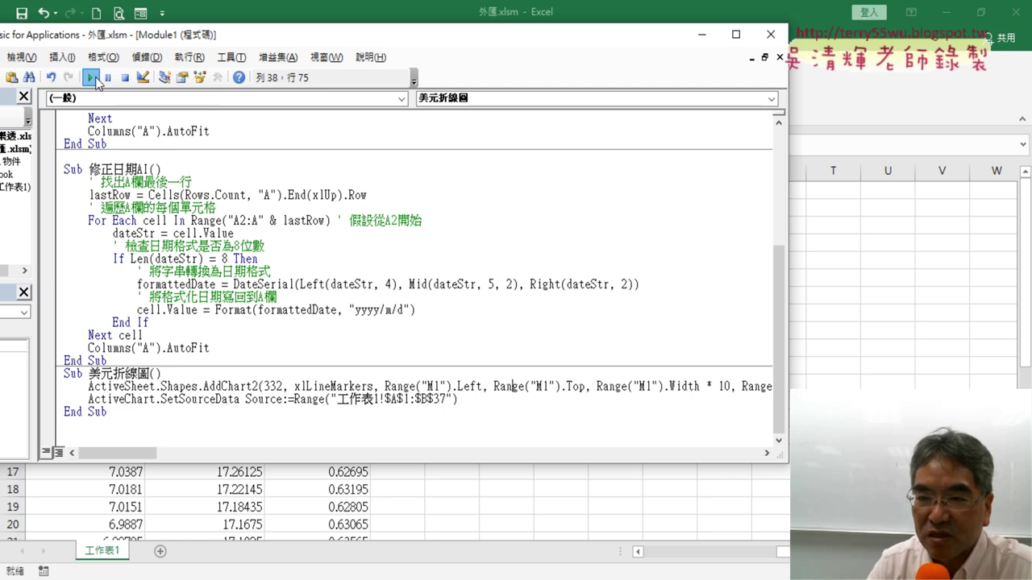
click(702, 38)
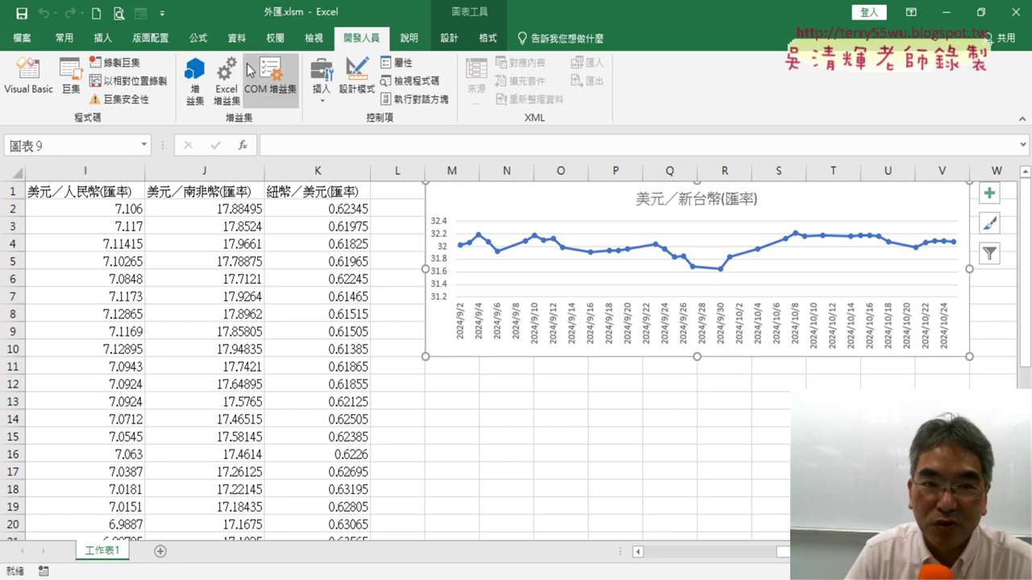
Look through the Insert tab's line chart types, then close the gallery.
click(104, 41)
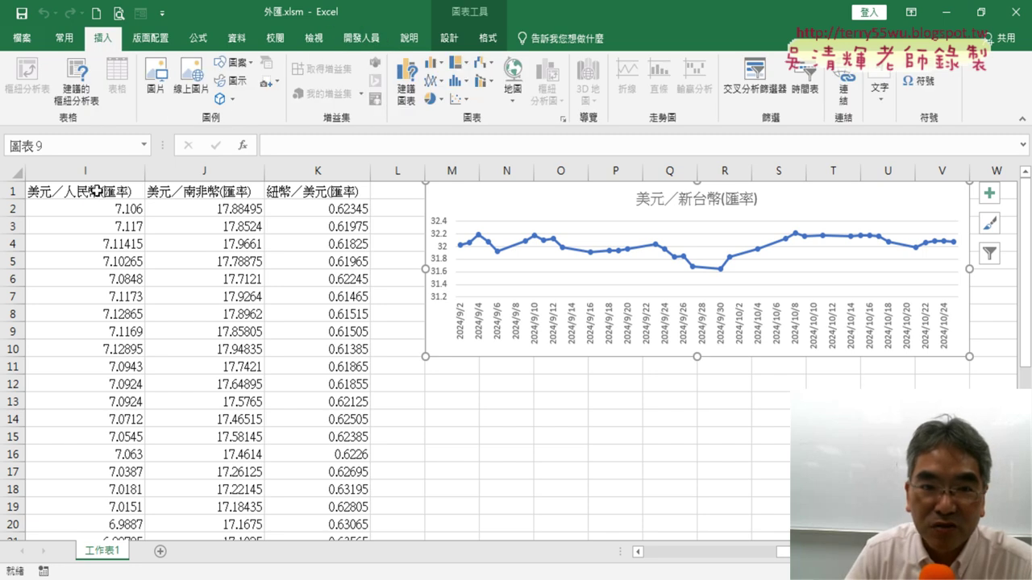
click(436, 81)
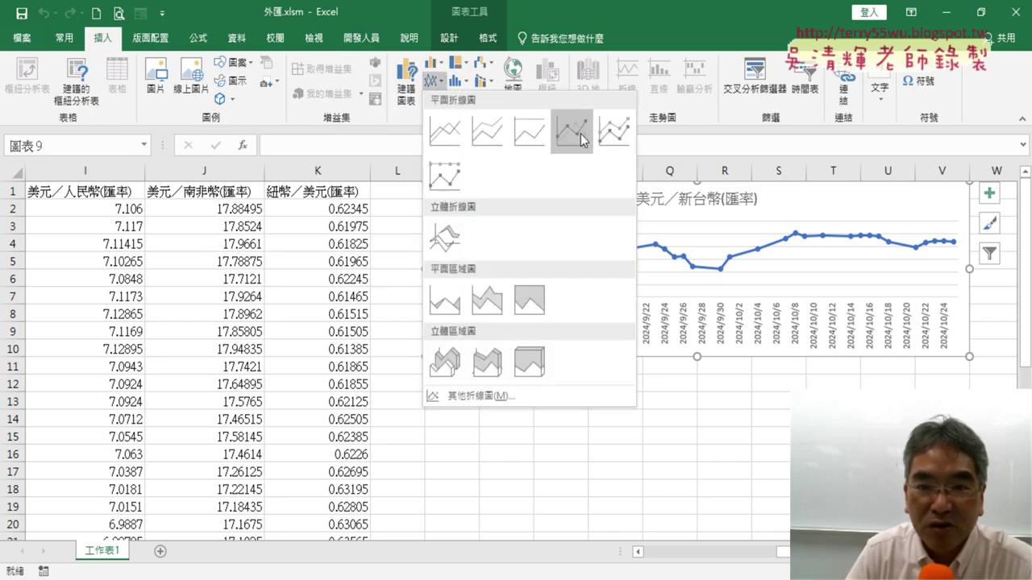
click(606, 17)
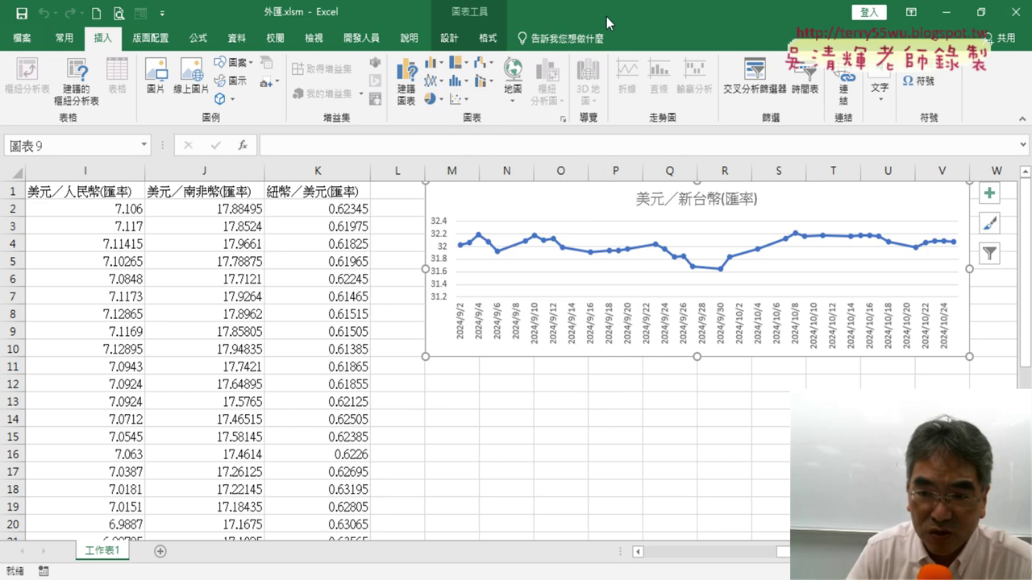
Review the AddChart2 position and size arguments in the editor, then bring up the data.gov.tw page.
mouse_move(236, 576)
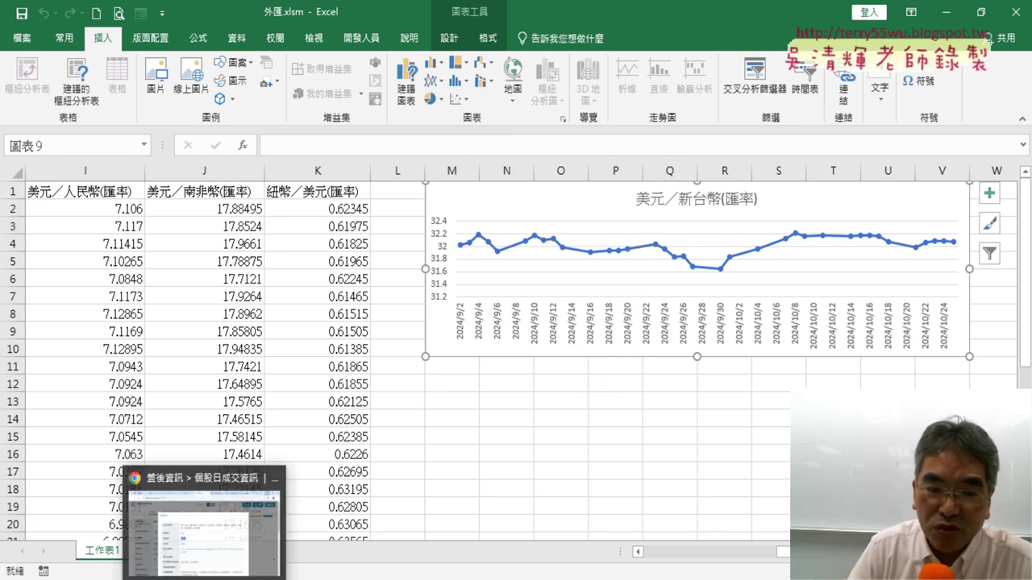
click(407, 536)
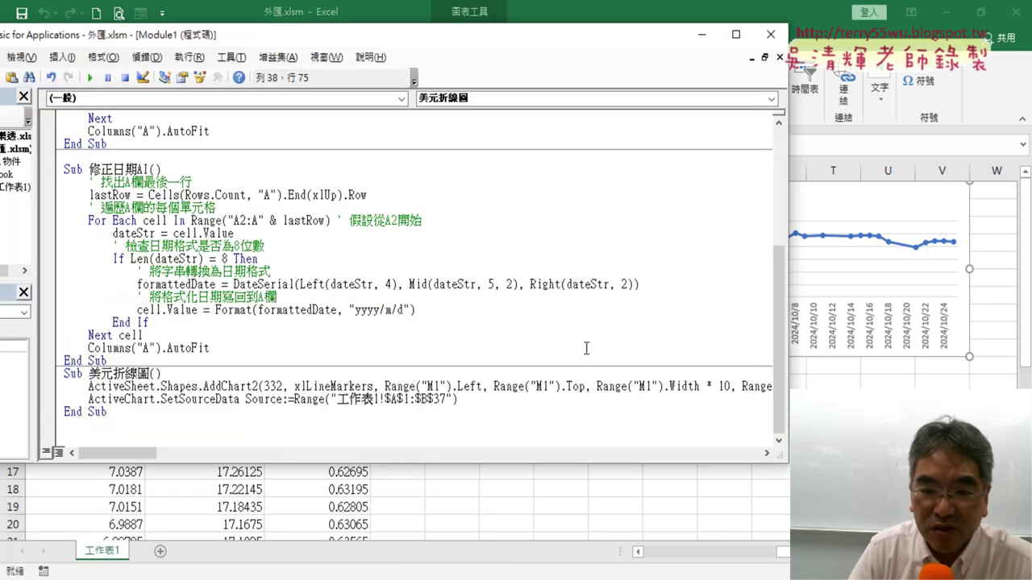
drag(787, 352, 958, 352)
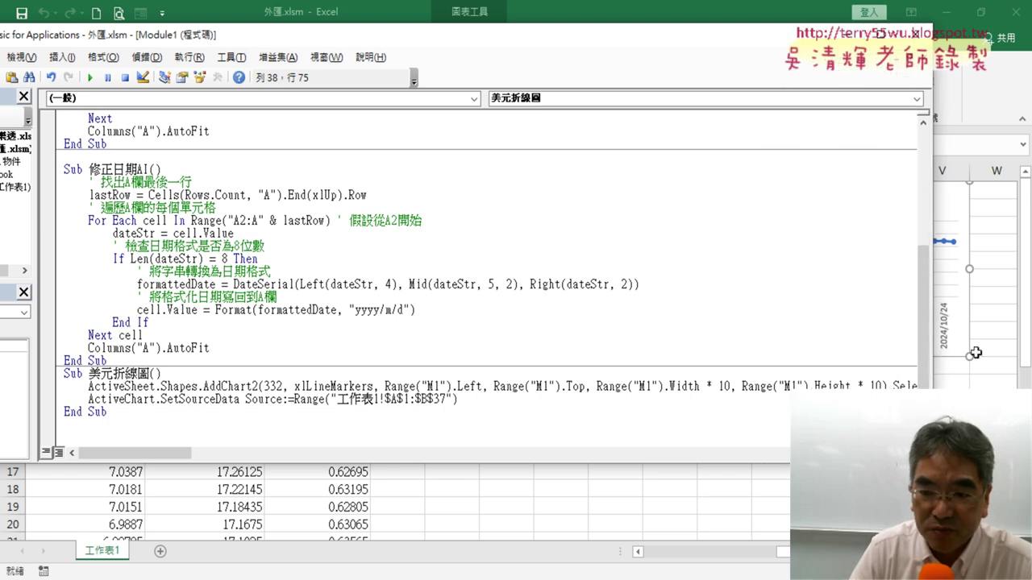
mouse_move(881, 386)
mouse_down()
mouse_move(377, 396)
mouse_move(373, 386)
mouse_up()
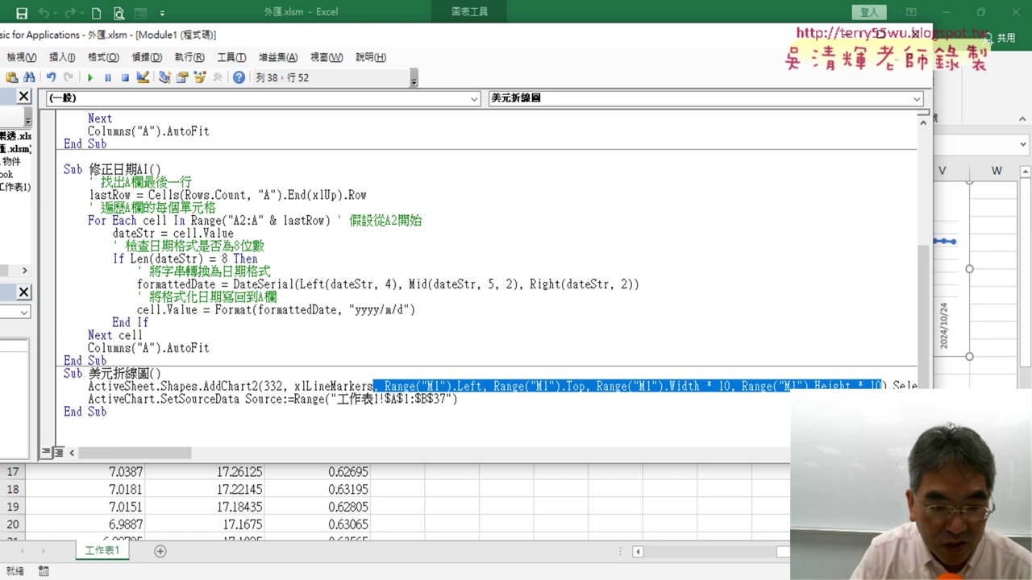
click(206, 504)
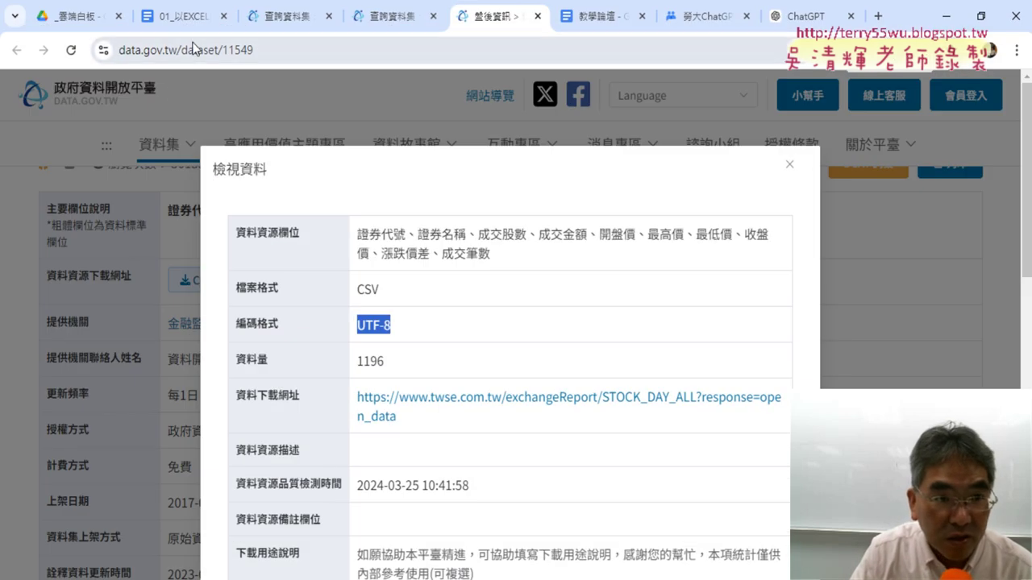
Scroll the Google Docs handout to the 美元折線圖 code and select its Range("M1") position and size arguments.
click(183, 16)
scroll(403, 347, down, 1)
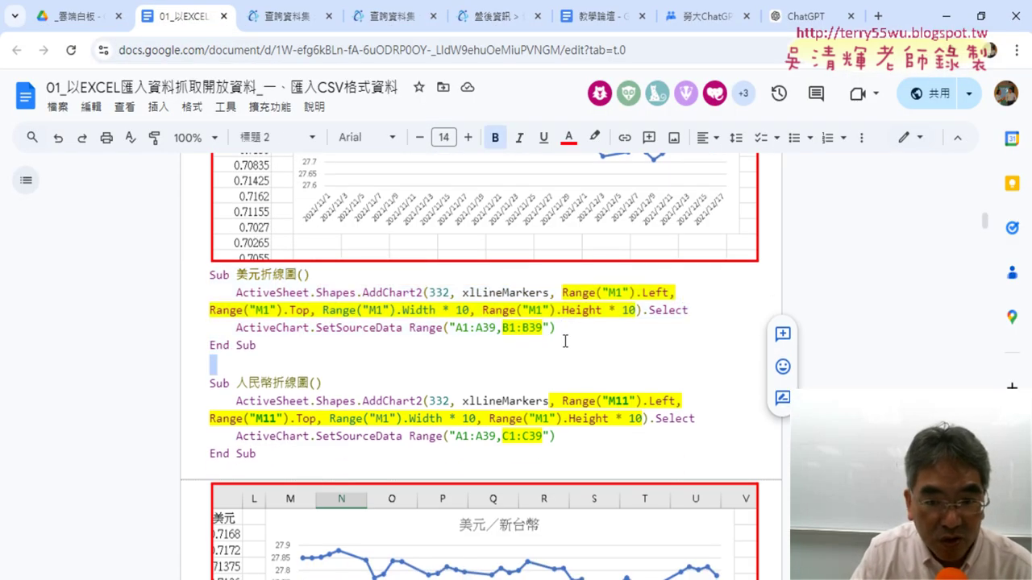
drag(562, 293, 635, 293)
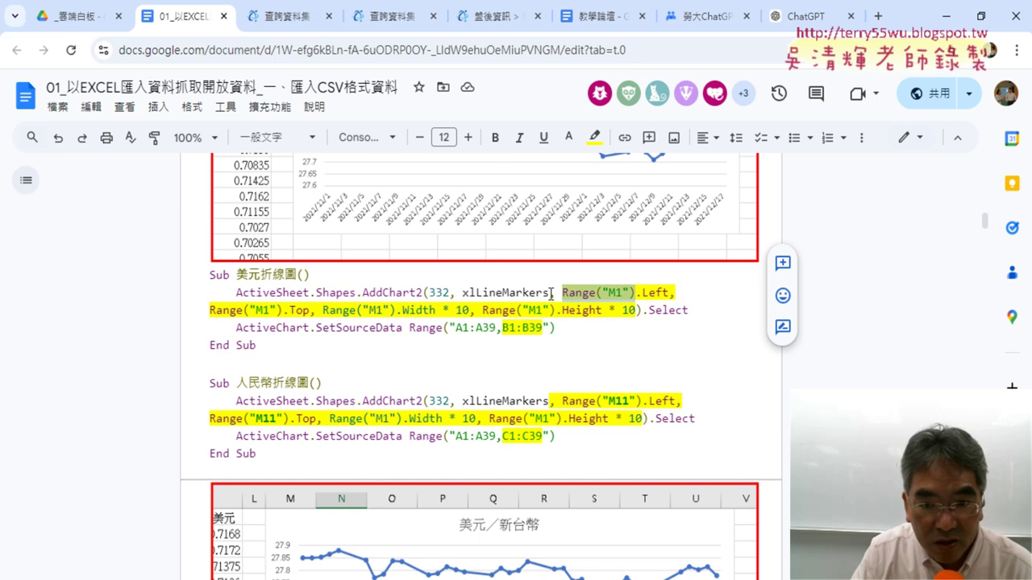
drag(552, 293, 627, 310)
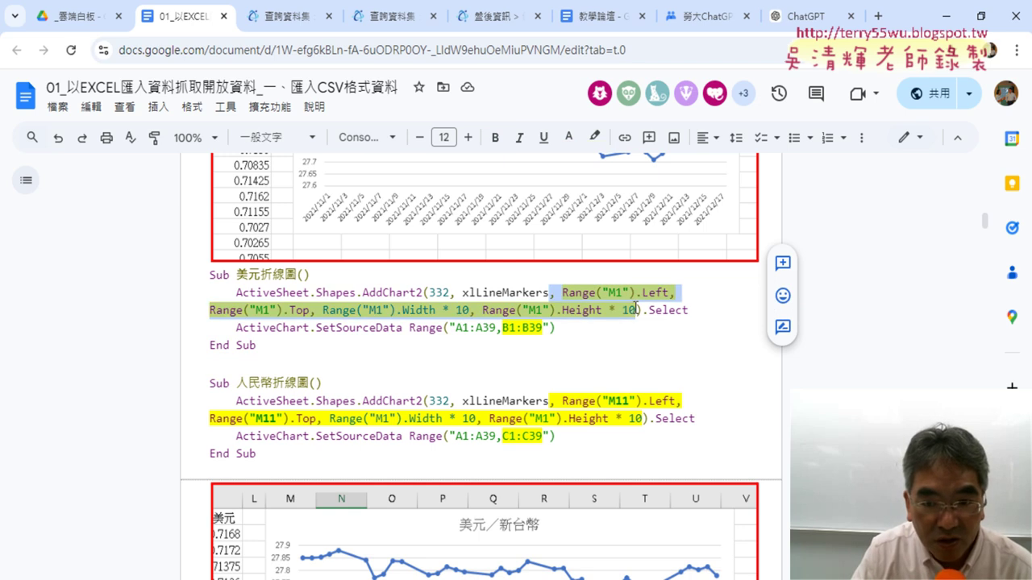